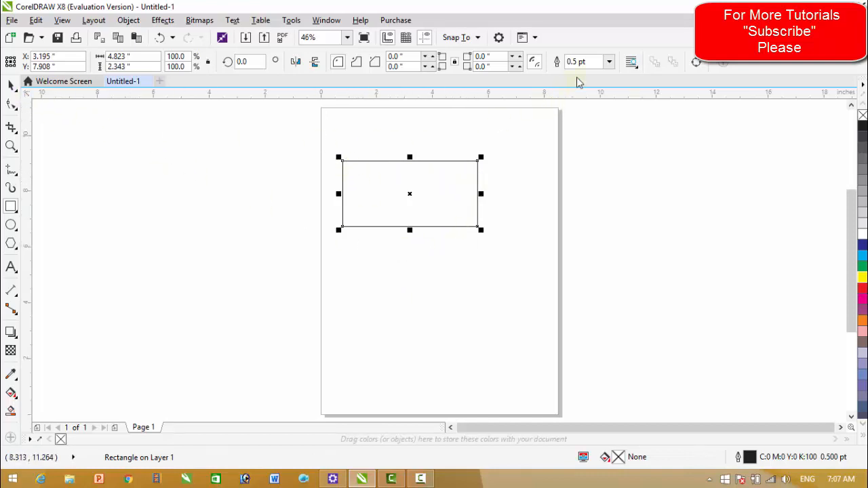
Set the rectangle's outline width to 4.0 pt and fill it with cyan
{"action": "left_click", "coordinate": [615, 62]}
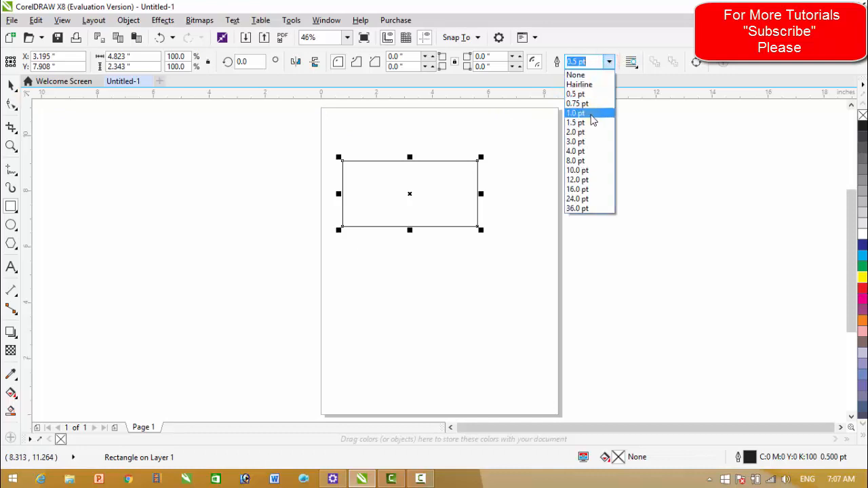
{"action": "left_click", "coordinate": [581, 150]}
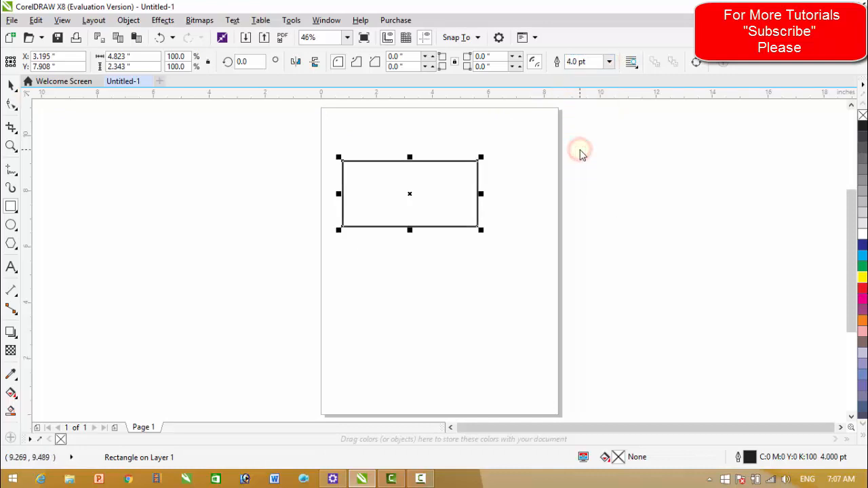
{"action": "left_click", "coordinate": [861, 257]}
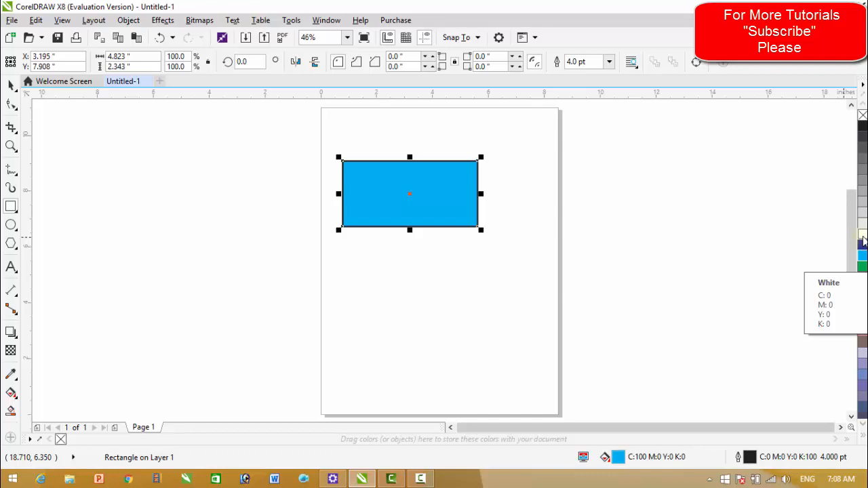
Recolour the rectangle's outline, trying green and 20% black before settling on 60% black
{"action": "right_click", "coordinate": [861, 269]}
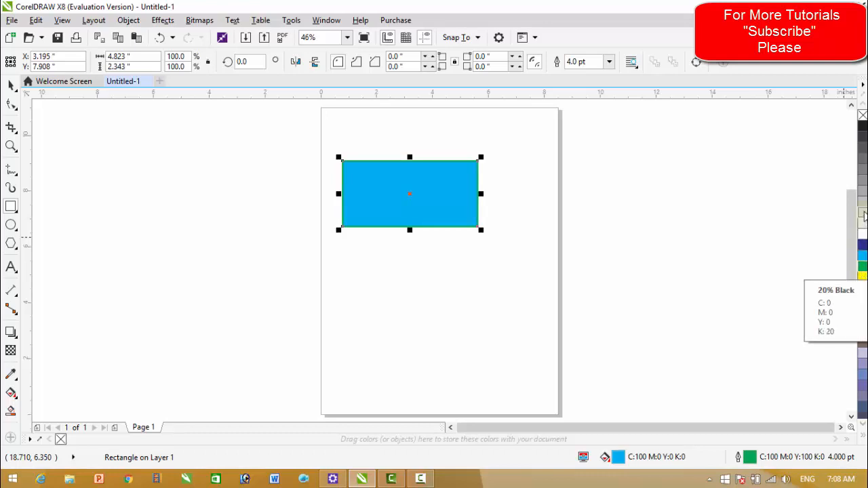
{"action": "right_click", "coordinate": [861, 201]}
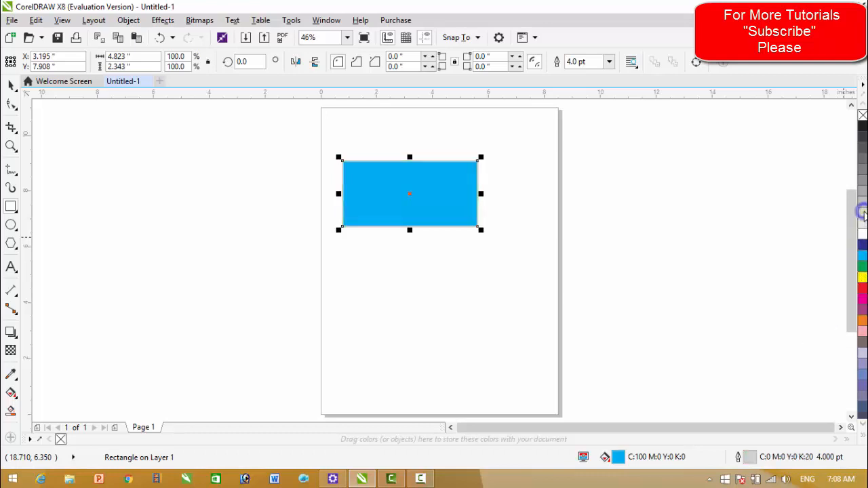
{"action": "right_click", "coordinate": [863, 175]}
Round the rectangle's corners to about 0.387 in with the Shape tool, trying scalloped and chamfered corners before returning to round
{"action": "left_click", "coordinate": [13, 107]}
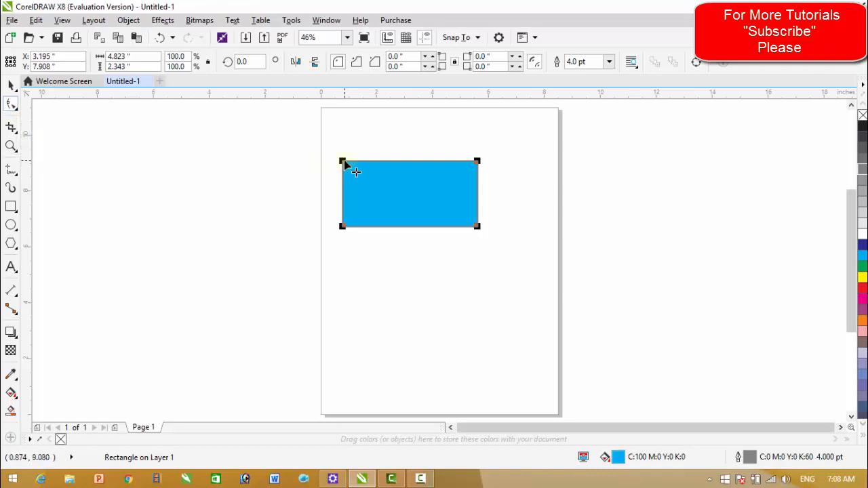
{"action": "left_click_drag", "start_coordinate": [344, 161], "coordinate": [352, 162]}
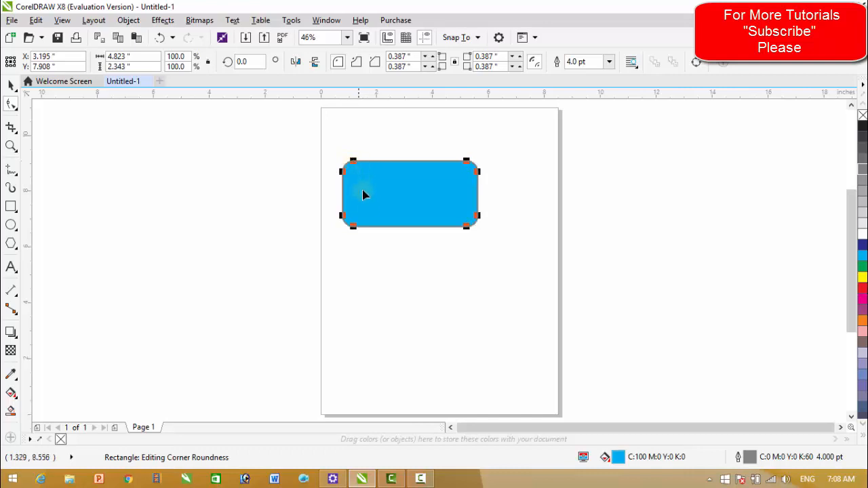
{"action": "left_click", "coordinate": [357, 65]}
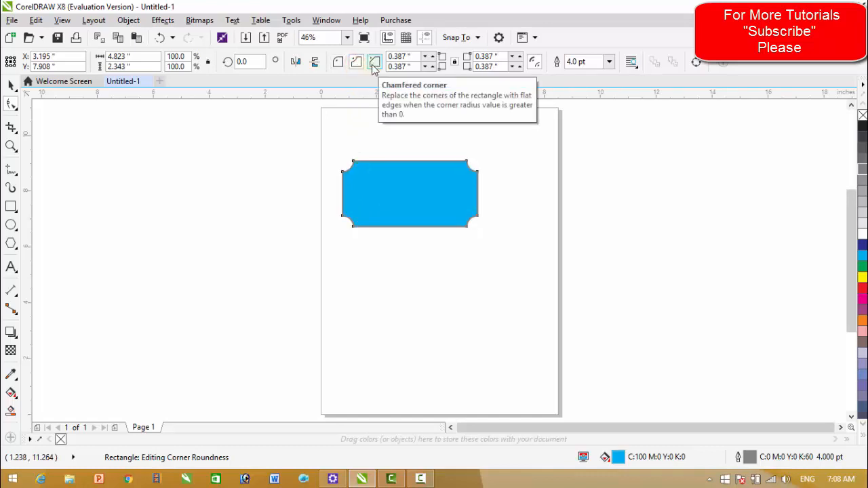
{"action": "left_click", "coordinate": [374, 64]}
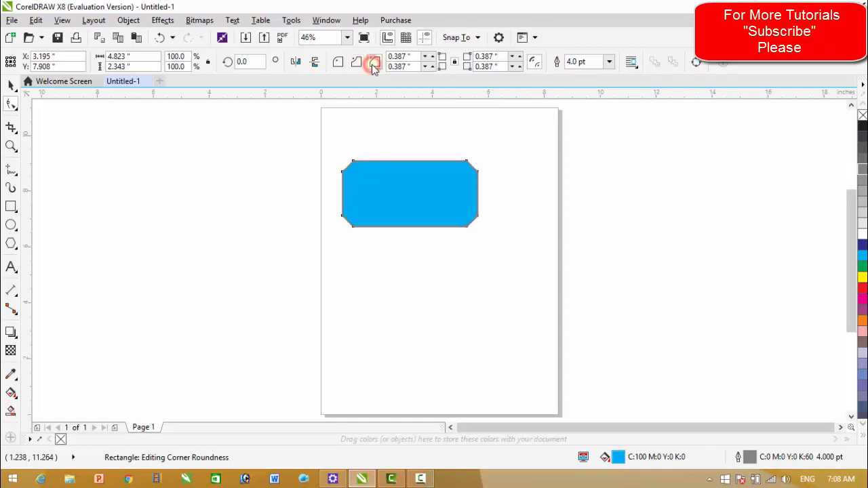
{"action": "left_click", "coordinate": [338, 63]}
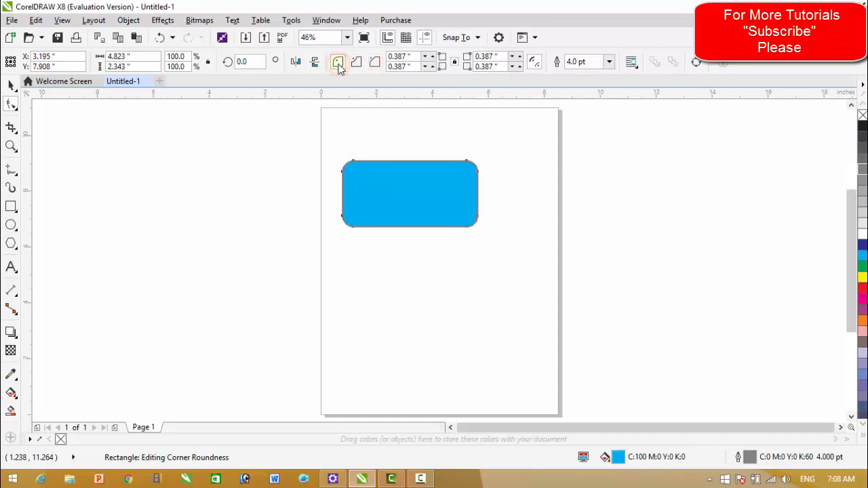
Move the rectangle to about X 2.95, Y 8.44 in and narrow it from its right side to 50% width
{"action": "left_click", "coordinate": [11, 84]}
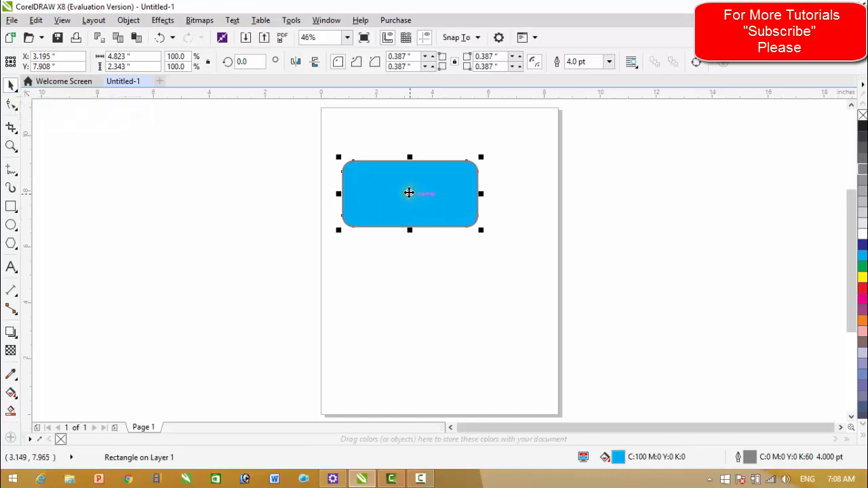
{"action": "mouse_move", "coordinate": [408, 192]}
{"action": "left_mouse_down"}
{"action": "mouse_move", "coordinate": [409, 283]}
{"action": "mouse_move", "coordinate": [436, 236]}
{"action": "mouse_move", "coordinate": [447, 186]}
{"action": "mouse_move", "coordinate": [402, 187]}
{"action": "mouse_move", "coordinate": [402, 171]}
{"action": "mouse_move", "coordinate": [398, 278]}
{"action": "mouse_move", "coordinate": [407, 228]}
{"action": "mouse_move", "coordinate": [401, 181]}
{"action": "mouse_move", "coordinate": [502, 188]}
{"action": "mouse_move", "coordinate": [405, 187]}
{"action": "left_mouse_up"}
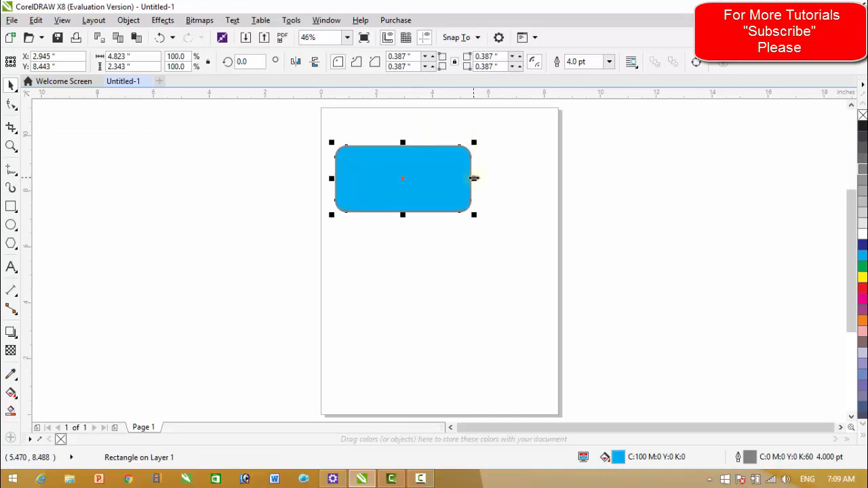
{"action": "left_click_drag", "start_coordinate": [473, 177], "coordinate": [405, 177]}
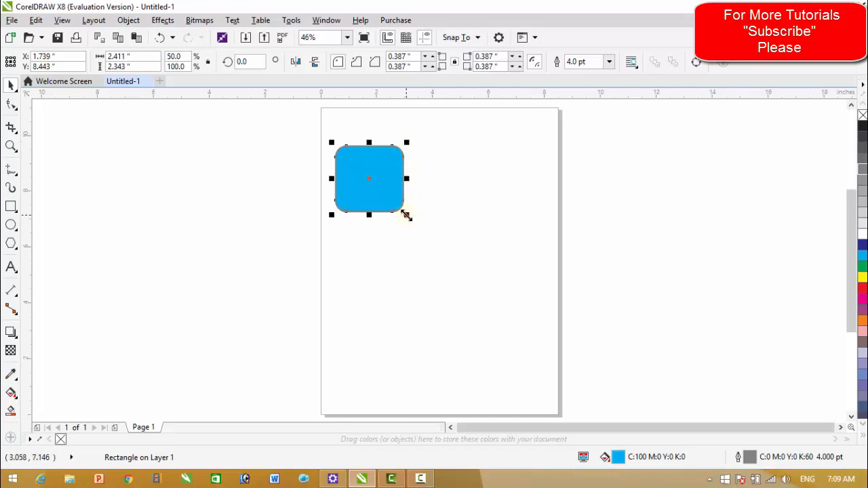
Enlarge the rounded shape by its corners to about 4.23 by 4.11 in and deselect it
{"action": "left_click_drag", "start_coordinate": [406, 215], "coordinate": [459, 272]}
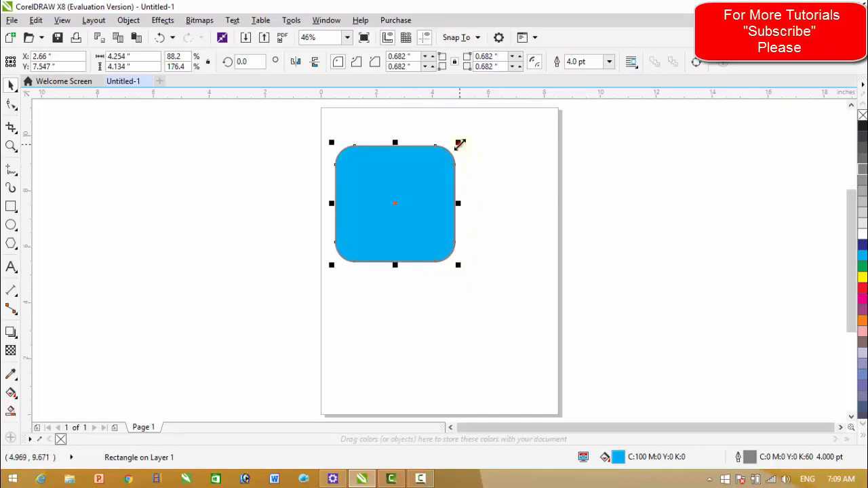
{"action": "left_click_drag", "start_coordinate": [459, 144], "coordinate": [493, 141]}
{"action": "left_click", "coordinate": [483, 213]}
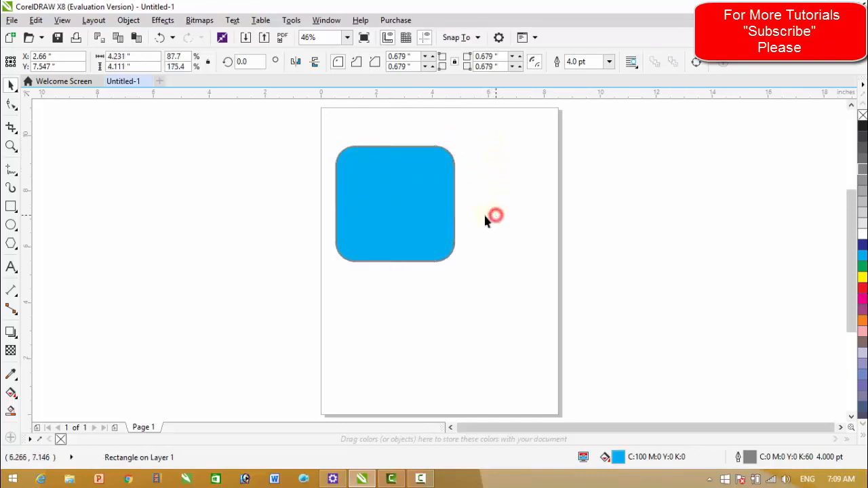
Rotate the rounded square freely about its centre, finishing at about 0.6°, and deselect it
{"action": "left_click", "coordinate": [412, 196]}
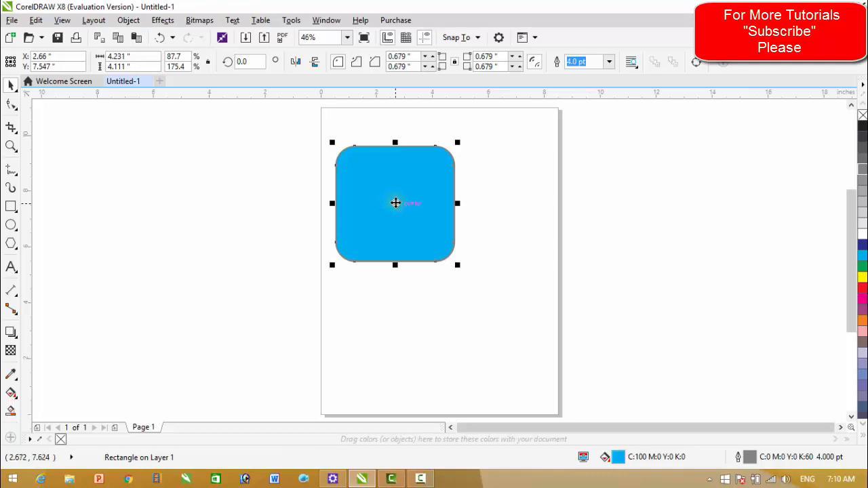
{"action": "left_click", "coordinate": [395, 203]}
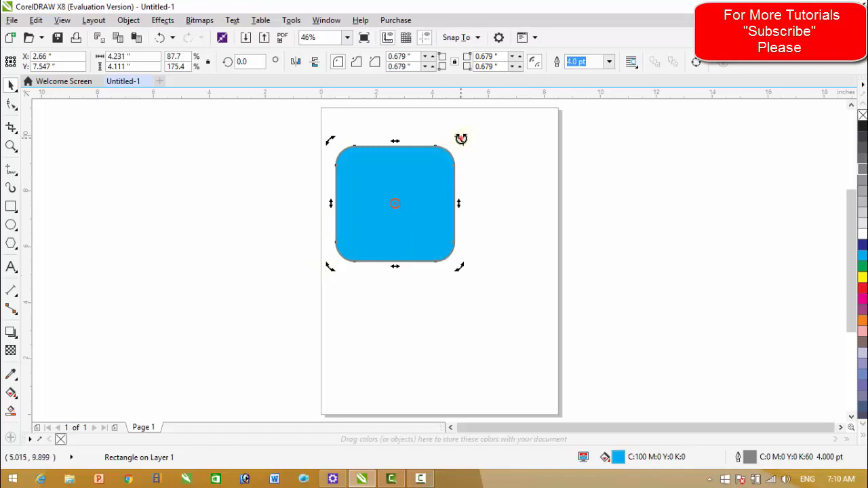
{"action": "left_click_drag", "start_coordinate": [461, 138], "coordinate": [472, 204]}
{"action": "left_click_drag", "start_coordinate": [475, 285], "coordinate": [478, 204]}
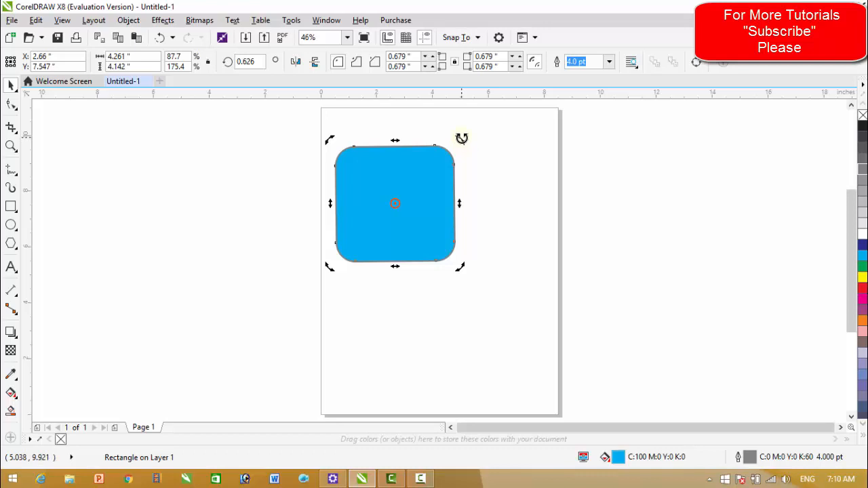
{"action": "left_click_drag", "start_coordinate": [460, 138], "coordinate": [479, 151]}
{"action": "left_click", "coordinate": [520, 202]}
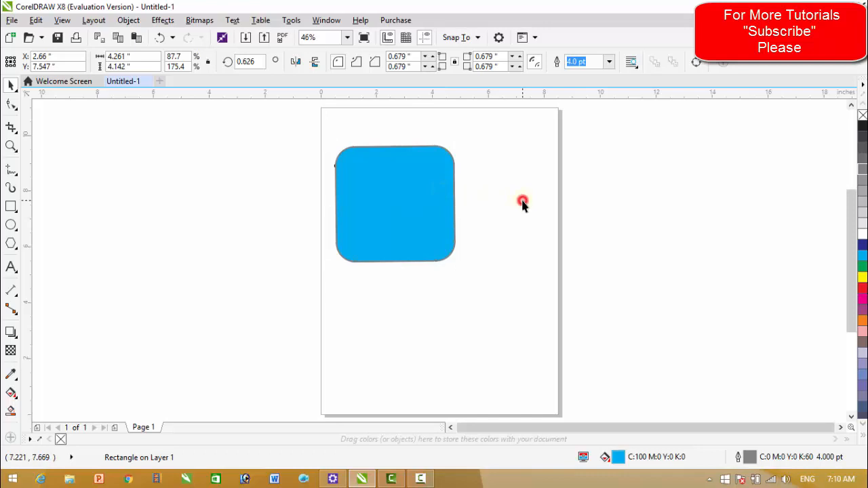
Move the rounded square's rotation centre to its lower-left corner and rotate the shape around it, finishing at about 0.2°
{"action": "left_click", "coordinate": [373, 196]}
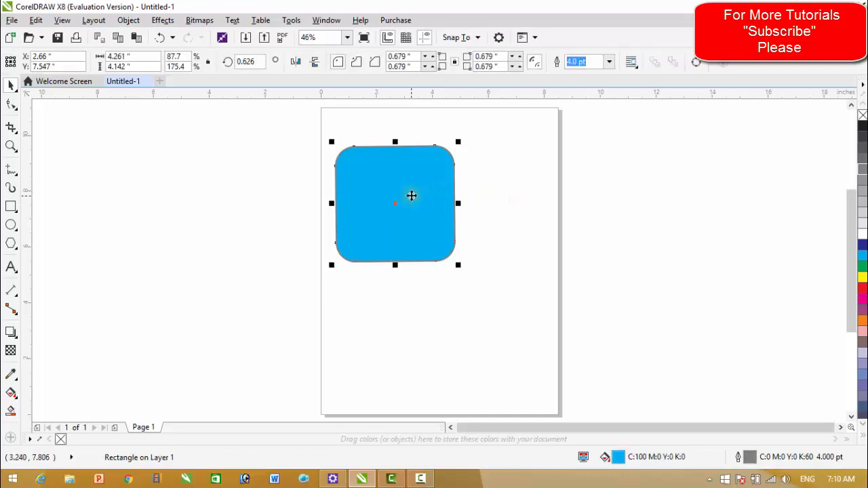
{"action": "left_click", "coordinate": [399, 205]}
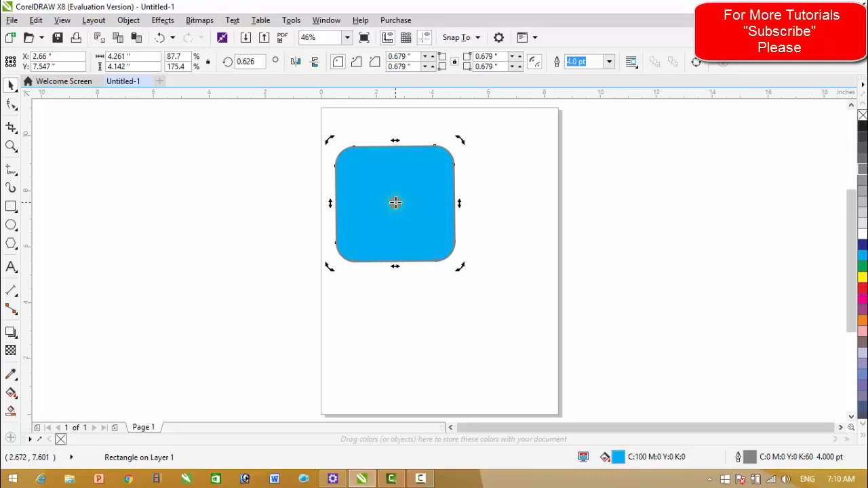
{"action": "left_click_drag", "start_coordinate": [395, 202], "coordinate": [346, 246]}
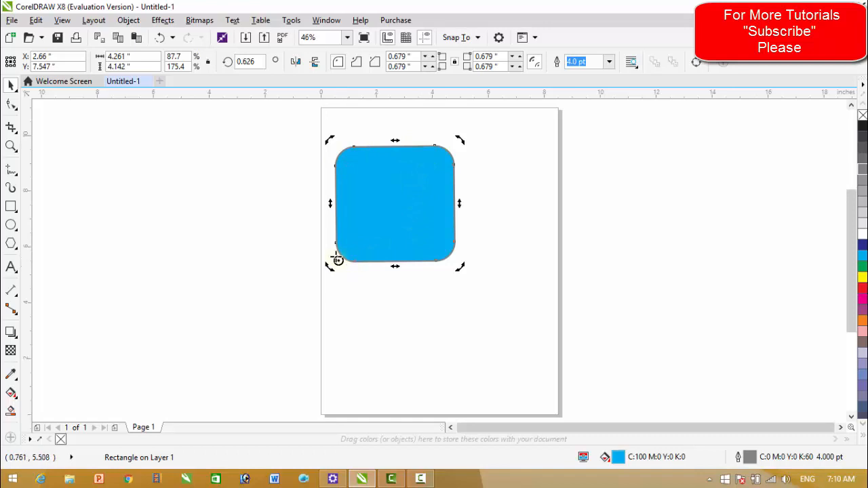
{"action": "left_click_drag", "start_coordinate": [461, 141], "coordinate": [345, 317]}
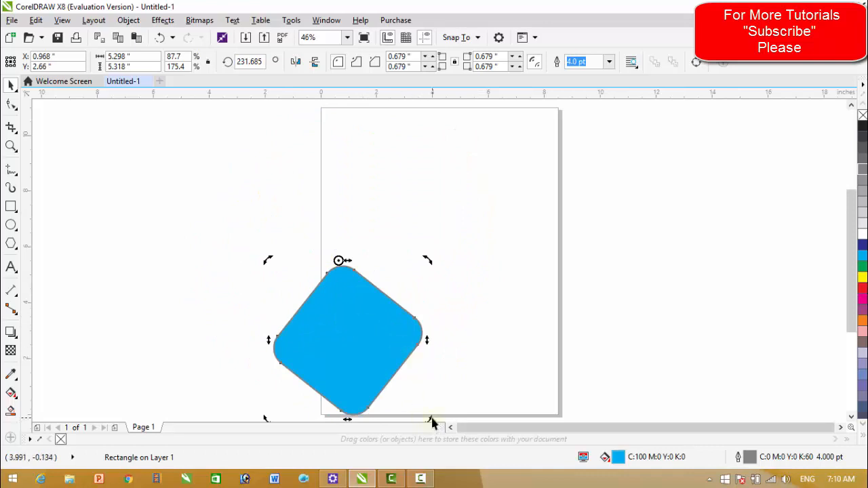
{"action": "left_click_drag", "start_coordinate": [428, 421], "coordinate": [519, 278]}
{"action": "left_click_drag", "start_coordinate": [421, 133], "coordinate": [389, 134]}
Move the rounded square right to about X 4.02, Y 7.51 in and deselect it
{"action": "left_click", "coordinate": [493, 221]}
{"action": "left_click_drag", "start_coordinate": [397, 187], "coordinate": [435, 189]}
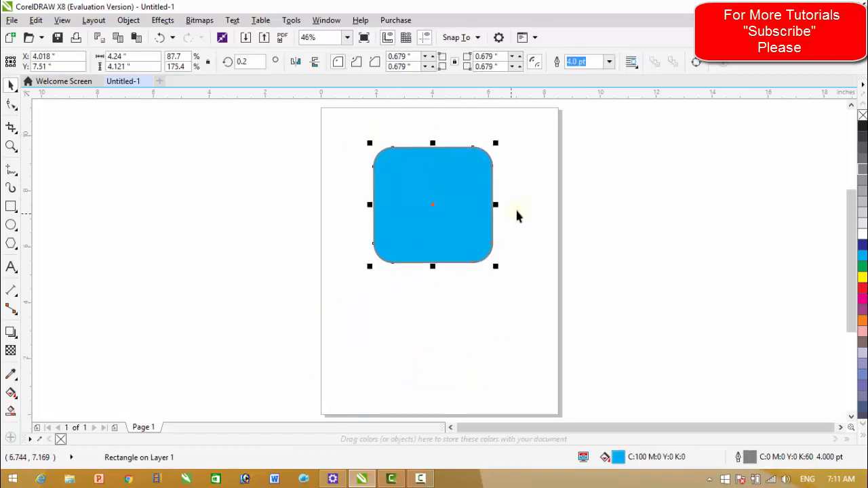
{"action": "left_click", "coordinate": [520, 207]}
Return the rotation centre from the lower-left corner to the middle of the rounded square
{"action": "left_click", "coordinate": [461, 223]}
{"action": "left_click", "coordinate": [448, 202]}
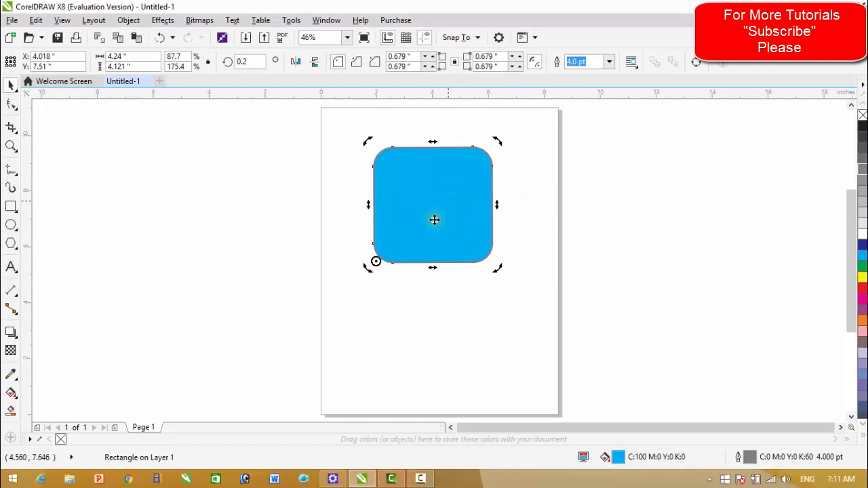
{"action": "left_click", "coordinate": [374, 261]}
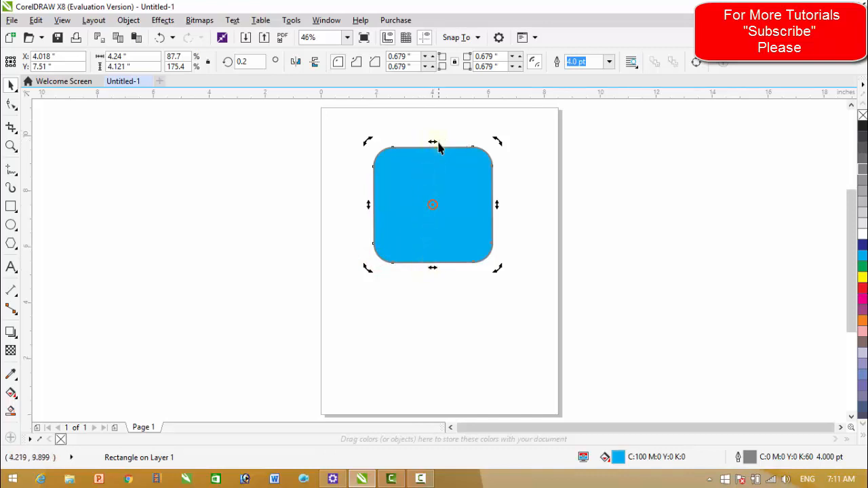
Skew the rounded square horizontally and vertically into a slanted shape about 6.13 by 4.24 in, and move it to about X 4.75, Y 7.80 in
{"action": "left_click_drag", "start_coordinate": [432, 143], "coordinate": [360, 186]}
{"action": "left_click_drag", "start_coordinate": [487, 204], "coordinate": [484, 306]}
{"action": "left_click_drag", "start_coordinate": [490, 244], "coordinate": [490, 161]}
{"action": "left_click_drag", "start_coordinate": [402, 181], "coordinate": [457, 191]}
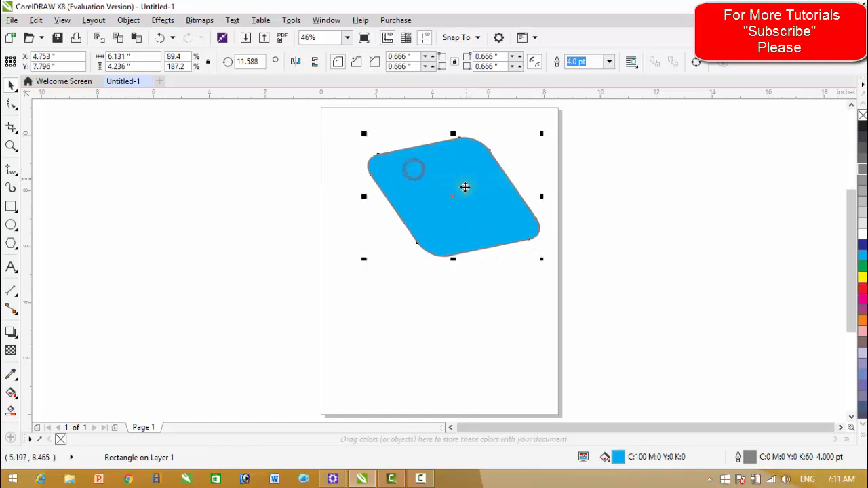
{"action": "left_click", "coordinate": [460, 276]}
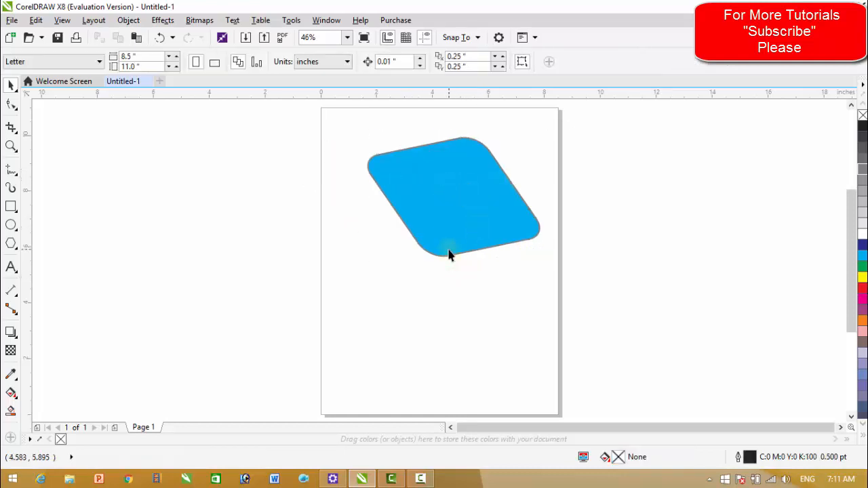
{"action": "left_click", "coordinate": [448, 252]}
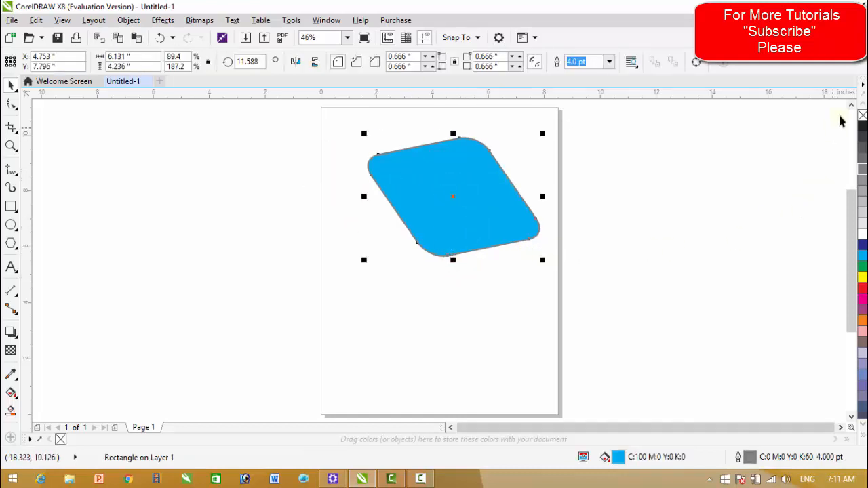
{"action": "left_click", "coordinate": [135, 175]}
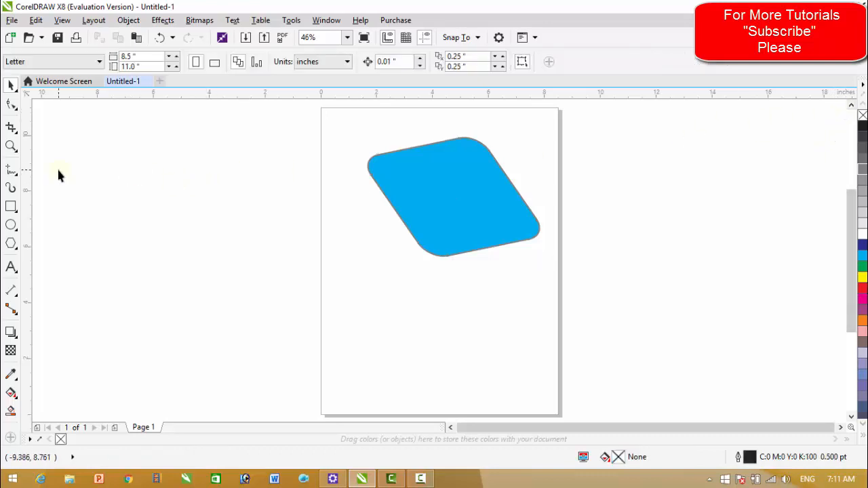
Examine the slanted shape's upper corner with the Zoom tool, magnifying up to 1130% and back out to 283%
{"action": "left_click", "coordinate": [11, 147]}
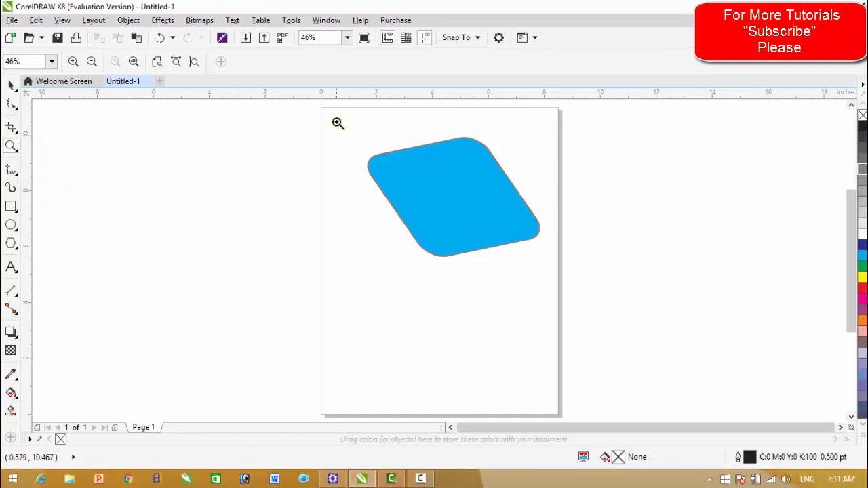
{"action": "left_click_drag", "start_coordinate": [341, 122], "coordinate": [550, 266]}
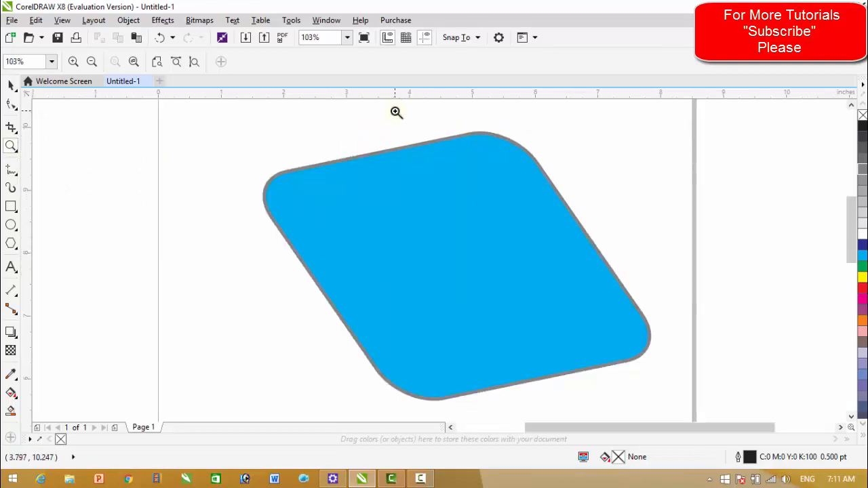
{"action": "left_click_drag", "start_coordinate": [390, 105], "coordinate": [626, 226]}
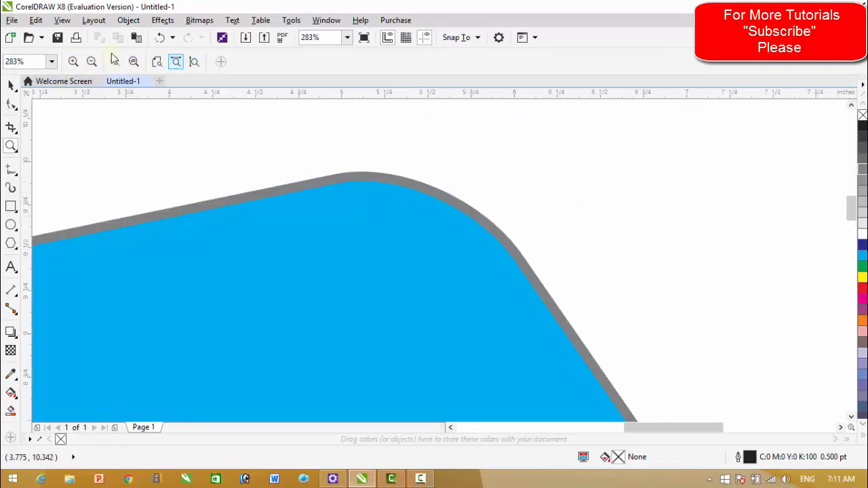
{"action": "left_click", "coordinate": [72, 62]}
{"action": "left_click", "coordinate": [72, 61]}
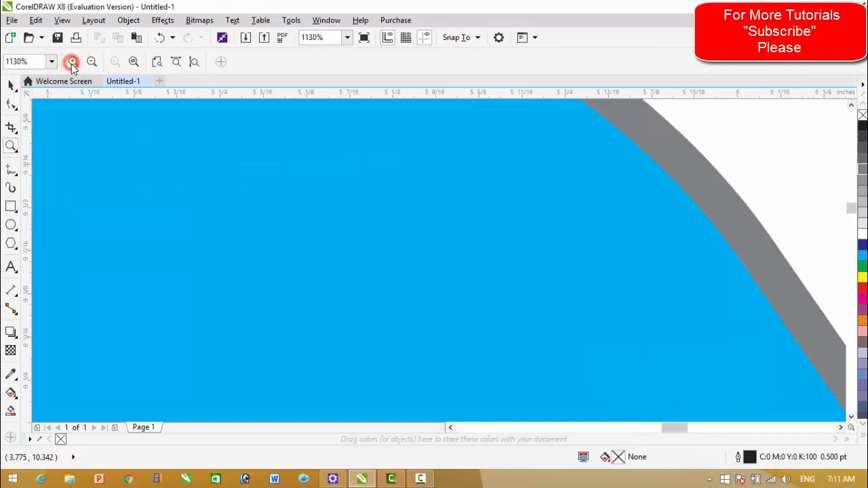
{"action": "left_click", "coordinate": [91, 61]}
{"action": "left_click", "coordinate": [91, 62]}
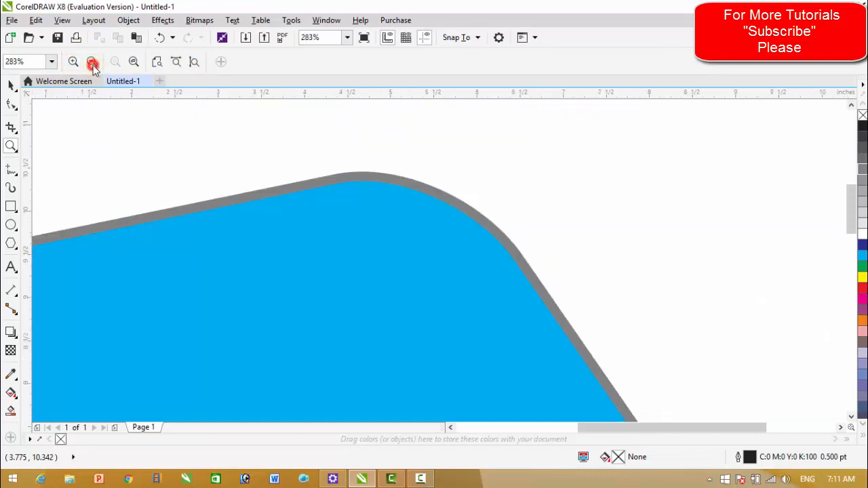
View the slanted shape zoomed out to 141%, fitted to the selection, and fitted to the whole page, page width and page height
{"action": "left_click", "coordinate": [92, 62]}
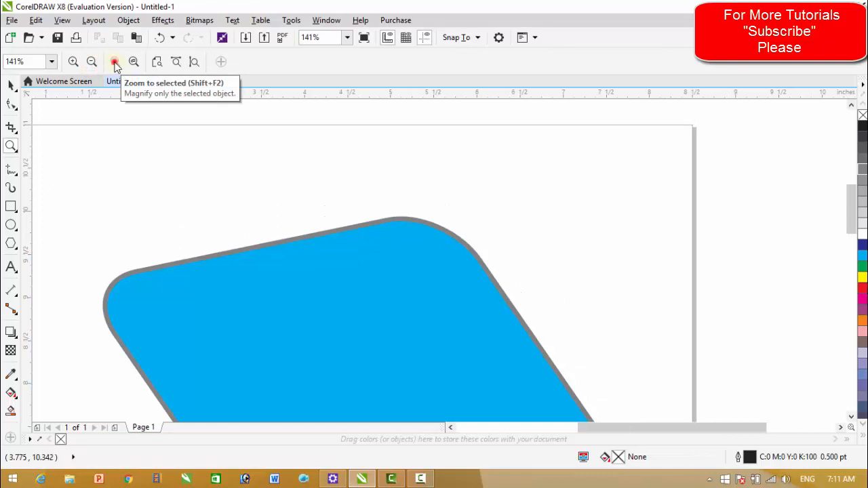
{"action": "left_click", "coordinate": [115, 63]}
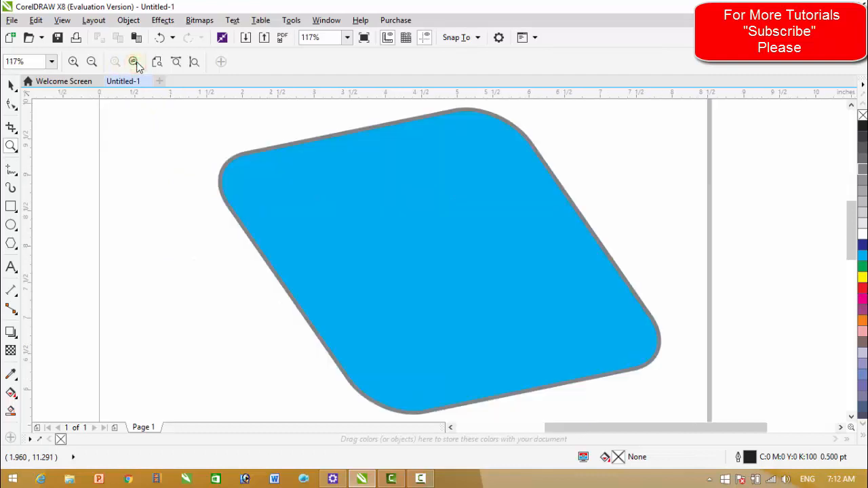
{"action": "left_click", "coordinate": [162, 63]}
{"action": "left_click", "coordinate": [176, 62]}
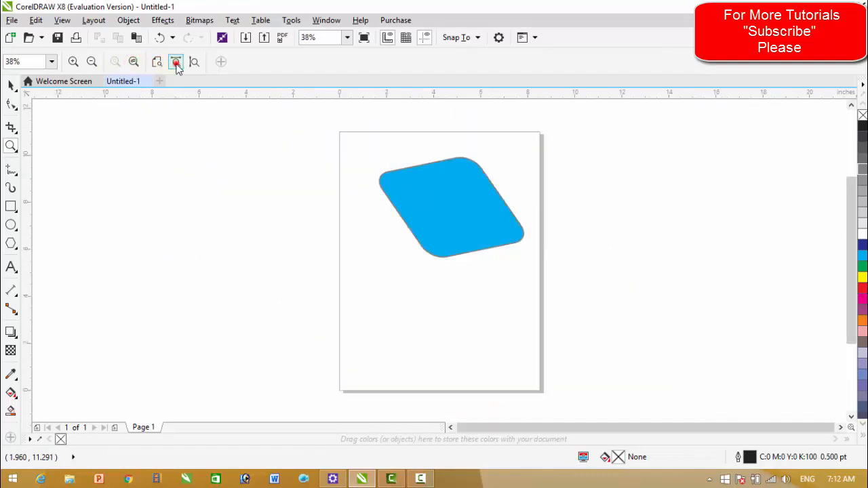
{"action": "left_click", "coordinate": [194, 62]}
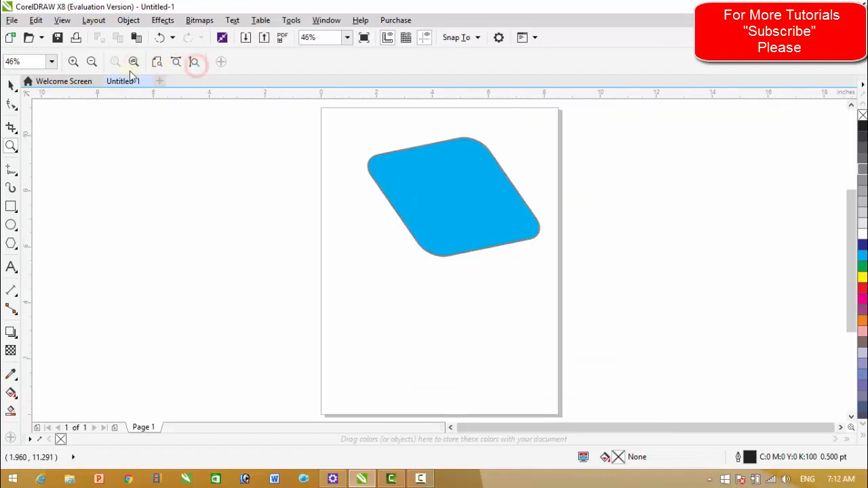
{"action": "left_click", "coordinate": [74, 62]}
{"action": "left_click", "coordinate": [92, 62]}
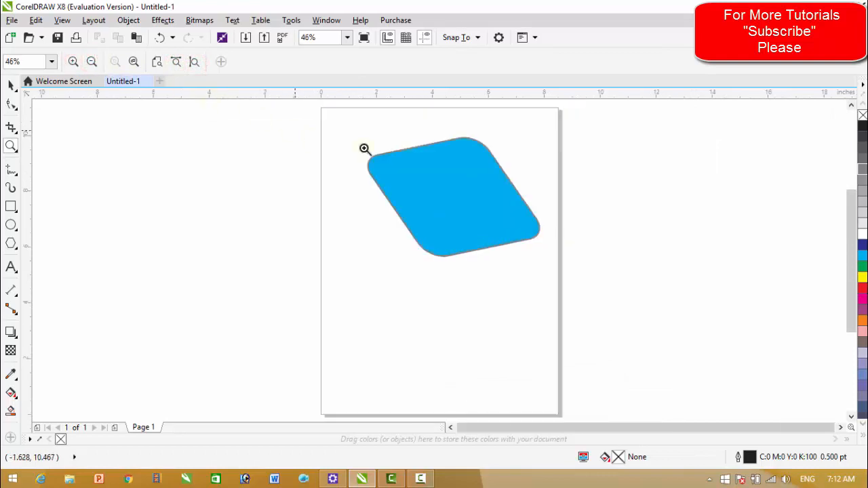
Delete the slanted blue shape from the page
{"action": "left_click", "coordinate": [11, 82]}
{"action": "left_click", "coordinate": [477, 201]}
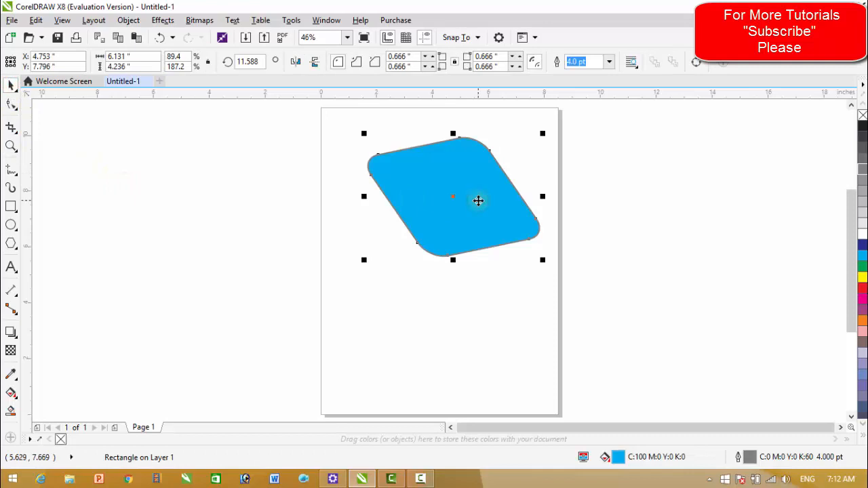
{"action": "key", "text": "Delete"}
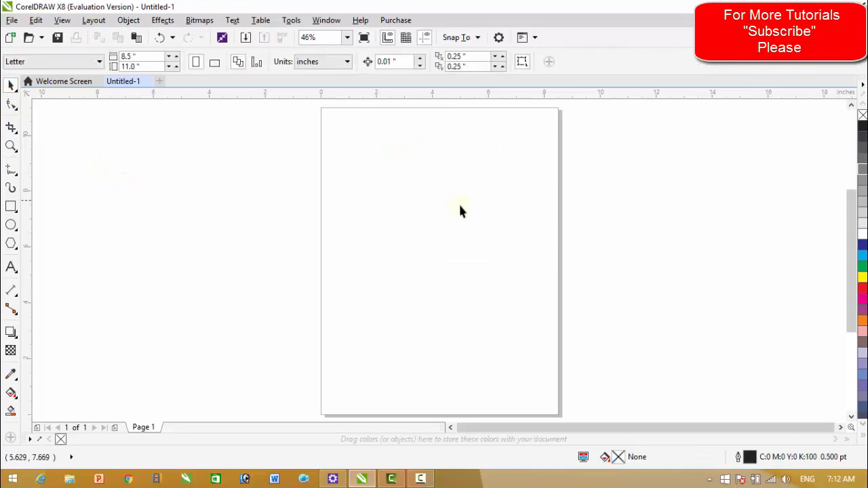
Draw a wavy Freehand curve about 7.44 by 0.91 in, and a horizontal 2-Point Line about 7.23 in long below it
{"action": "left_click", "coordinate": [11, 170]}
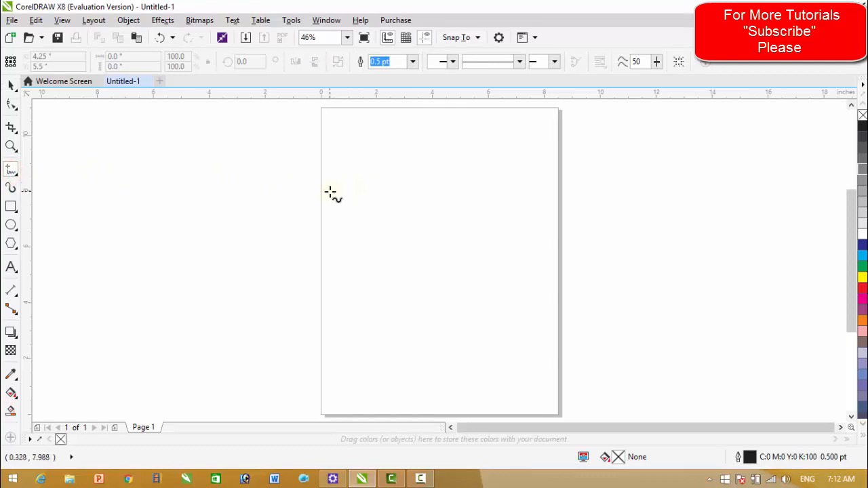
{"action": "mouse_move", "coordinate": [330, 187]}
{"action": "left_mouse_down"}
{"action": "mouse_move", "coordinate": [363, 202]}
{"action": "mouse_move", "coordinate": [389, 184]}
{"action": "mouse_move", "coordinate": [416, 203]}
{"action": "mouse_move", "coordinate": [431, 185]}
{"action": "mouse_move", "coordinate": [460, 195]}
{"action": "mouse_move", "coordinate": [494, 179]}
{"action": "mouse_move", "coordinate": [538, 188]}
{"action": "left_mouse_up"}
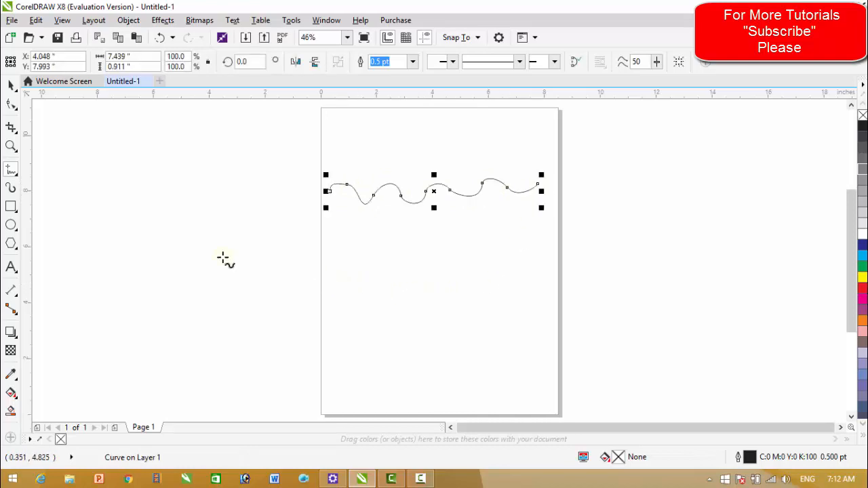
{"action": "left_click", "coordinate": [13, 170]}
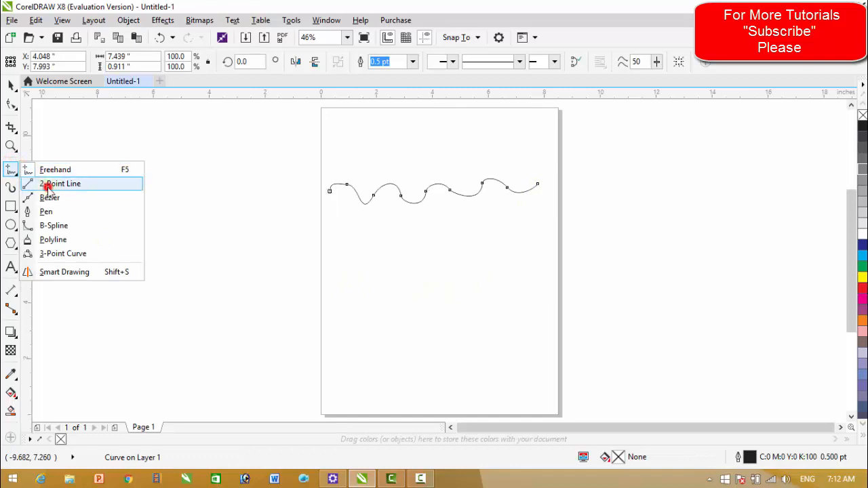
{"action": "left_click", "coordinate": [48, 183]}
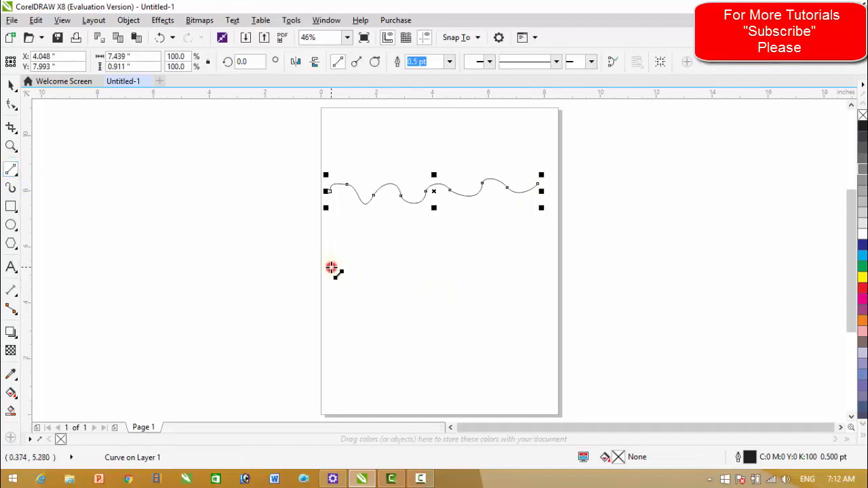
{"action": "left_click_drag", "start_coordinate": [331, 267], "coordinate": [535, 272]}
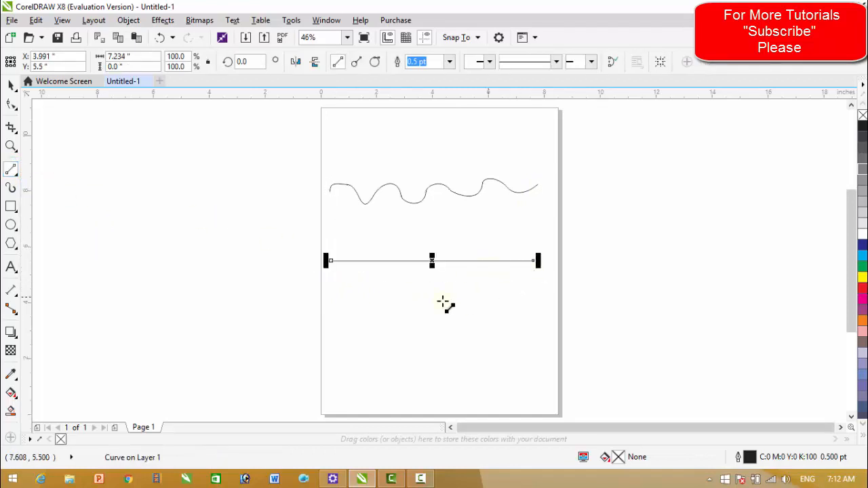
Draw a Bézier curve of straight and curved segments below the line, from about (0.67, 2.44) to (9.88, 0.94) in
{"action": "left_click", "coordinate": [12, 171]}
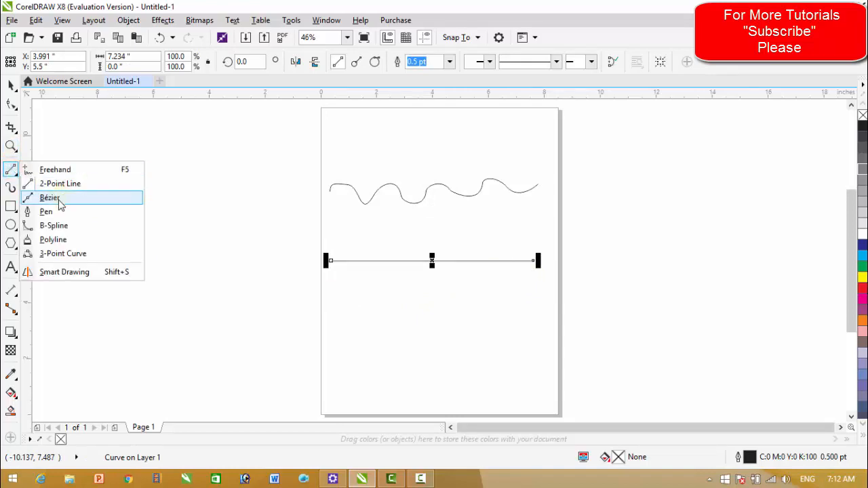
{"action": "left_click", "coordinate": [51, 197]}
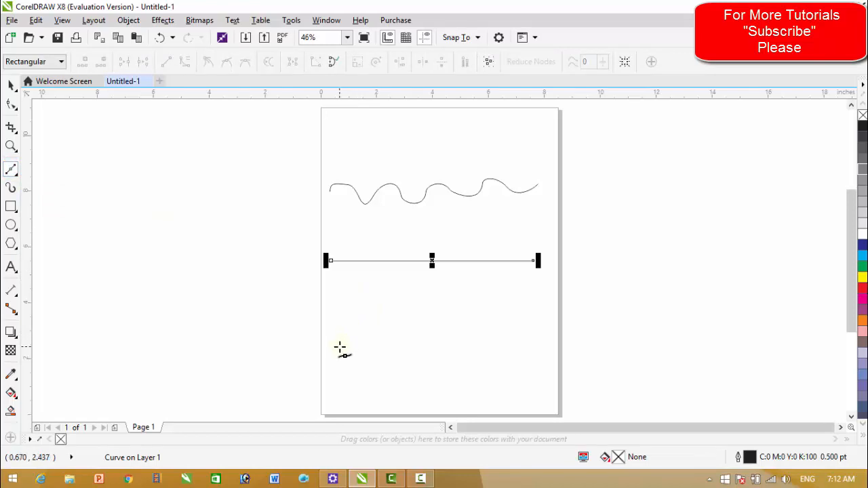
{"action": "left_click", "coordinate": [340, 347]}
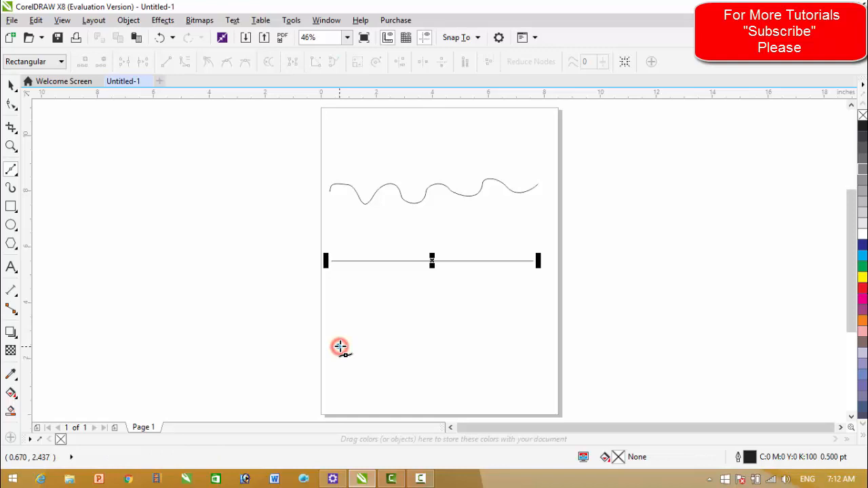
{"action": "left_click", "coordinate": [366, 318]}
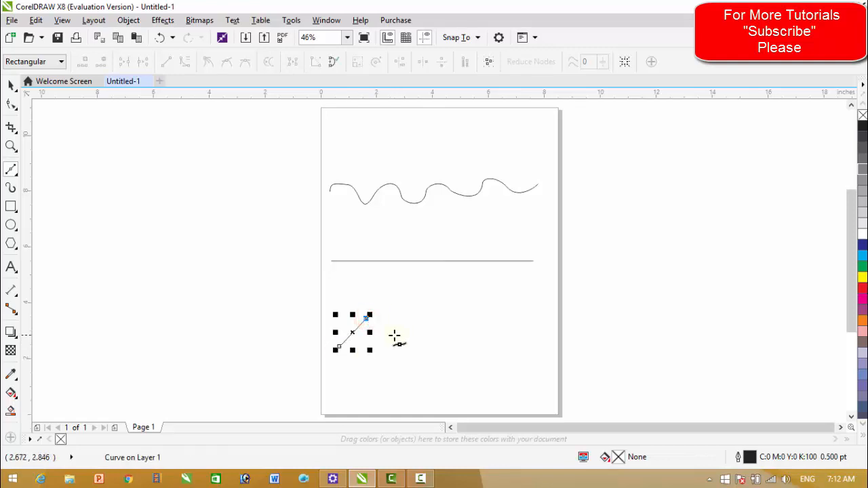
{"action": "left_click", "coordinate": [402, 333]}
{"action": "mouse_move", "coordinate": [443, 319]}
{"action": "left_mouse_down"}
{"action": "mouse_move", "coordinate": [461, 340]}
{"action": "mouse_move", "coordinate": [509, 339]}
{"action": "mouse_move", "coordinate": [513, 355]}
{"action": "mouse_move", "coordinate": [516, 344]}
{"action": "mouse_move", "coordinate": [536, 349]}
{"action": "mouse_move", "coordinate": [543, 369]}
{"action": "left_mouse_up"}
{"action": "left_click_drag", "start_coordinate": [597, 388], "coordinate": [596, 389]}
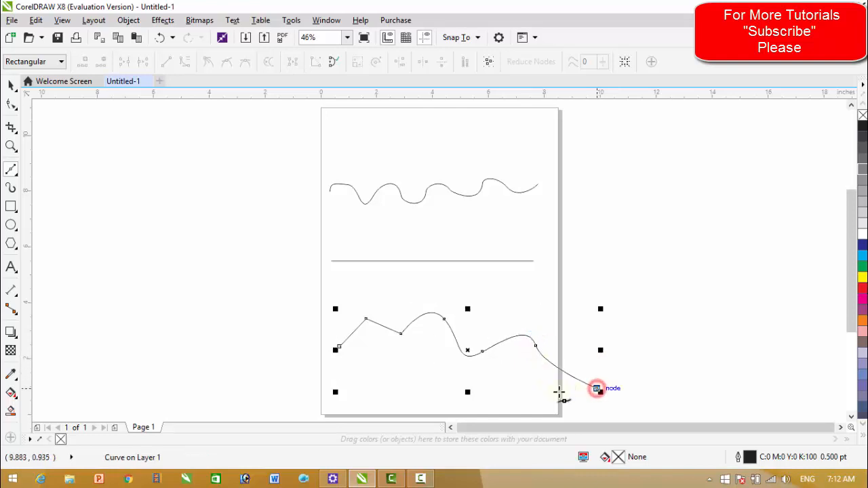
Delete the freehand curve, the straight line and the Bézier curve together
{"action": "left_click", "coordinate": [11, 86]}
{"action": "left_click_drag", "start_coordinate": [260, 153], "coordinate": [619, 426]}
{"action": "key", "text": "Delete"}
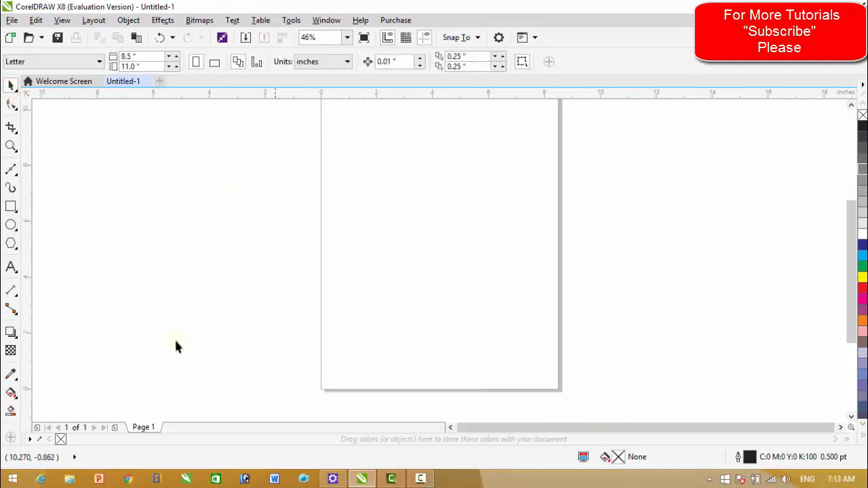
Draw an open curve of straight and curved segments with the Pen tool, about 8.90 by 4.16 in, and delete it
{"action": "left_click", "coordinate": [11, 172]}
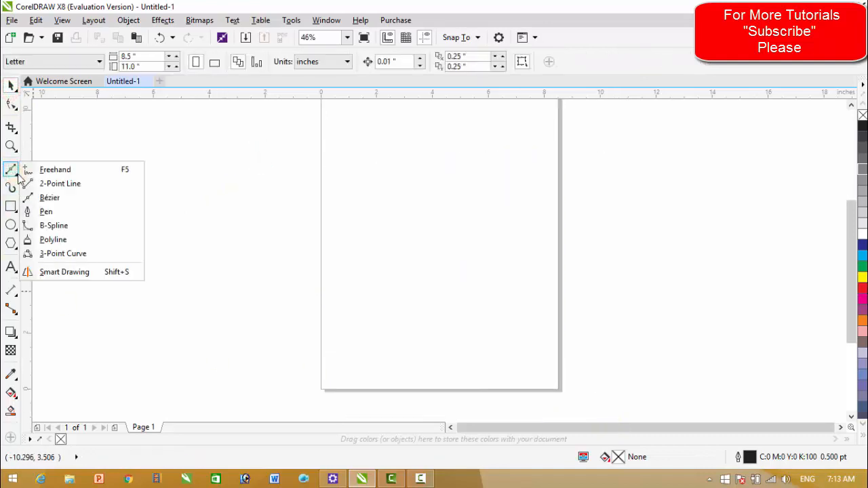
{"action": "left_click", "coordinate": [47, 212]}
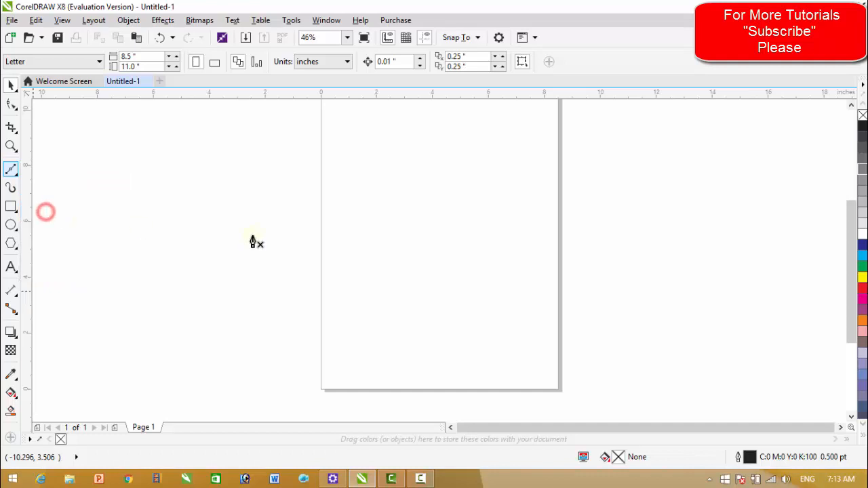
{"action": "left_click", "coordinate": [338, 198]}
{"action": "left_click", "coordinate": [381, 167]}
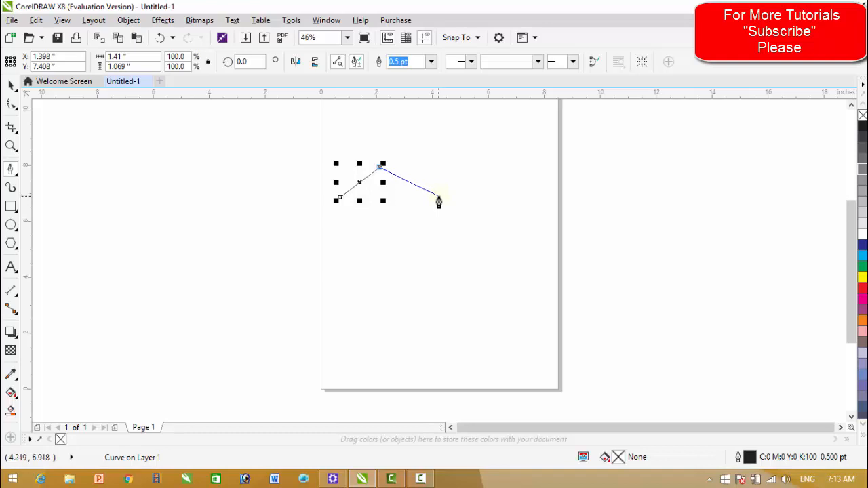
{"action": "left_click_drag", "start_coordinate": [438, 200], "coordinate": [431, 228]}
{"action": "left_click", "coordinate": [481, 253]}
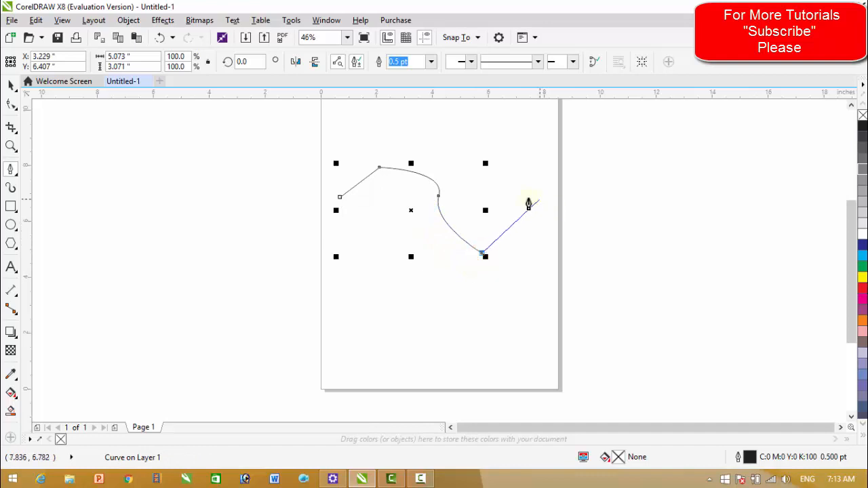
{"action": "left_click_drag", "start_coordinate": [519, 196], "coordinate": [530, 222]}
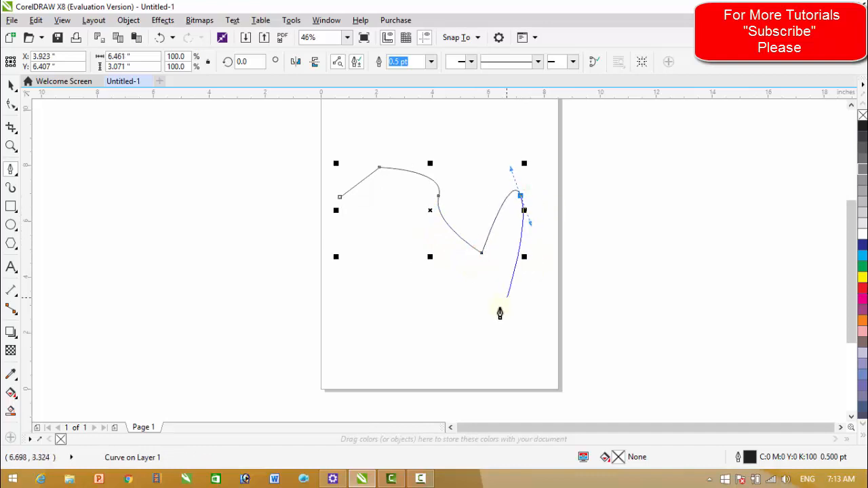
{"action": "left_click", "coordinate": [507, 283]}
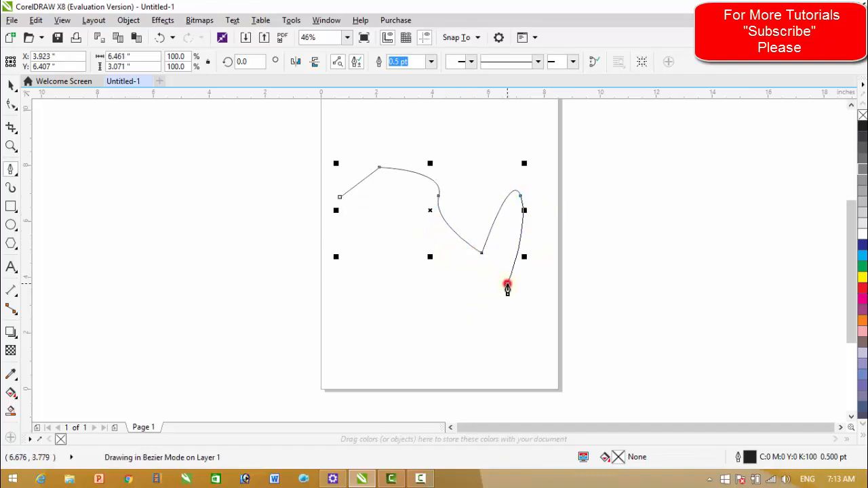
{"action": "left_click", "coordinate": [588, 239]}
{"action": "left_click", "coordinate": [10, 85]}
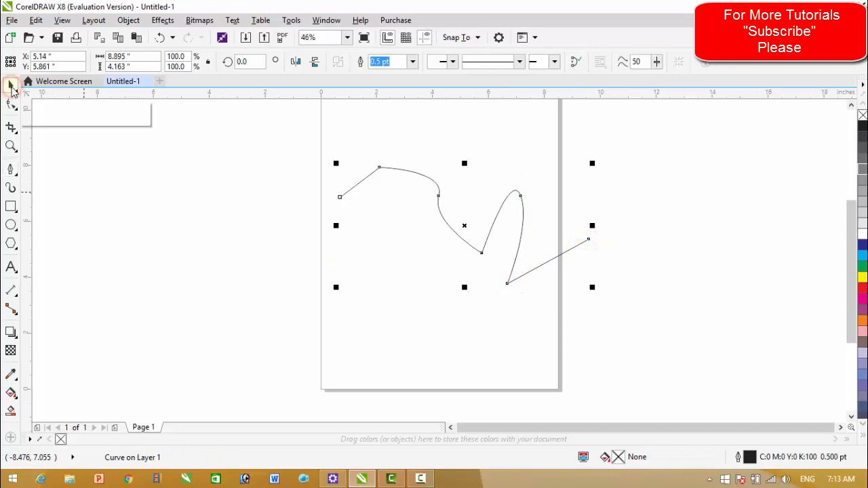
{"action": "key", "text": "Delete"}
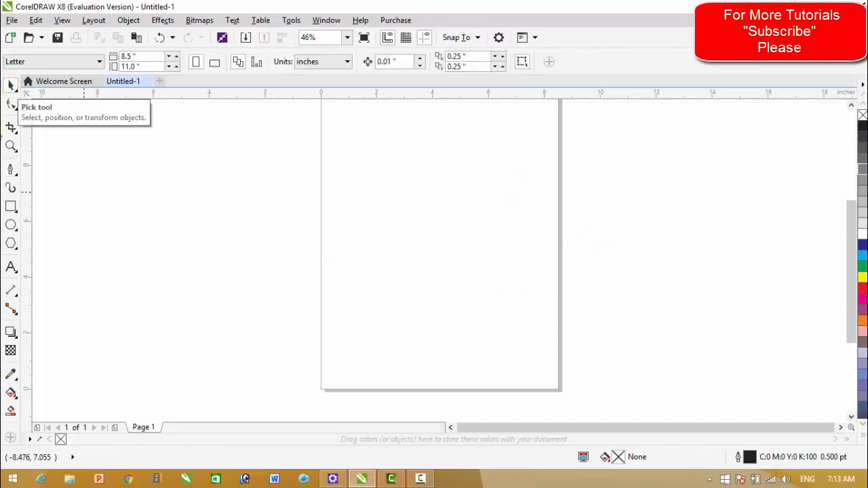
Draw a wavy B-Spline with six control points across the page, about 10.84 in long, ending beyond the page's right edge
{"action": "left_click", "coordinate": [11, 170]}
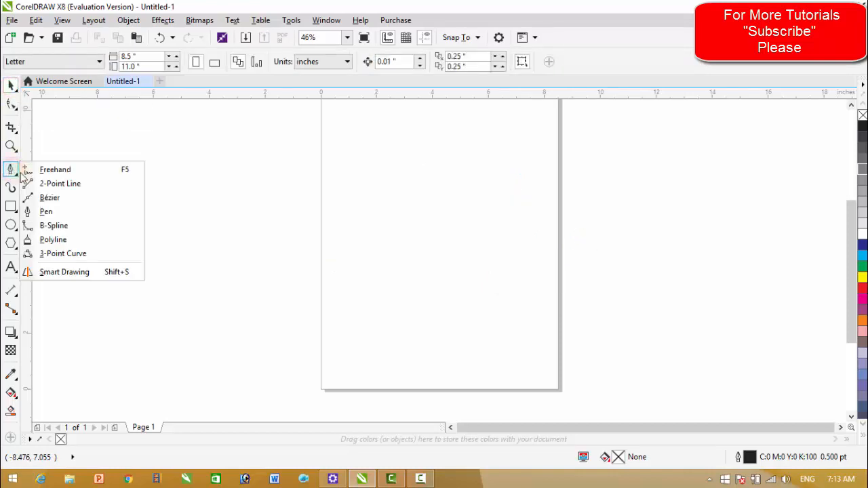
{"action": "left_click", "coordinate": [54, 226]}
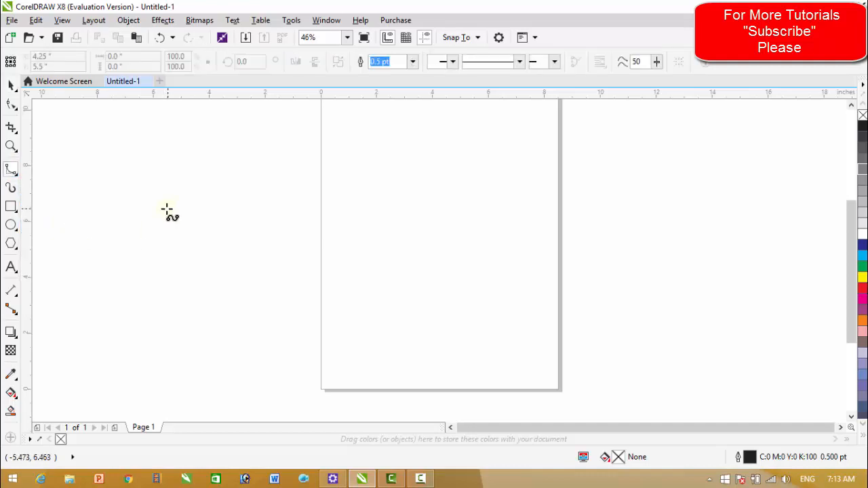
{"action": "left_click", "coordinate": [334, 229]}
{"action": "left_click", "coordinate": [399, 192]}
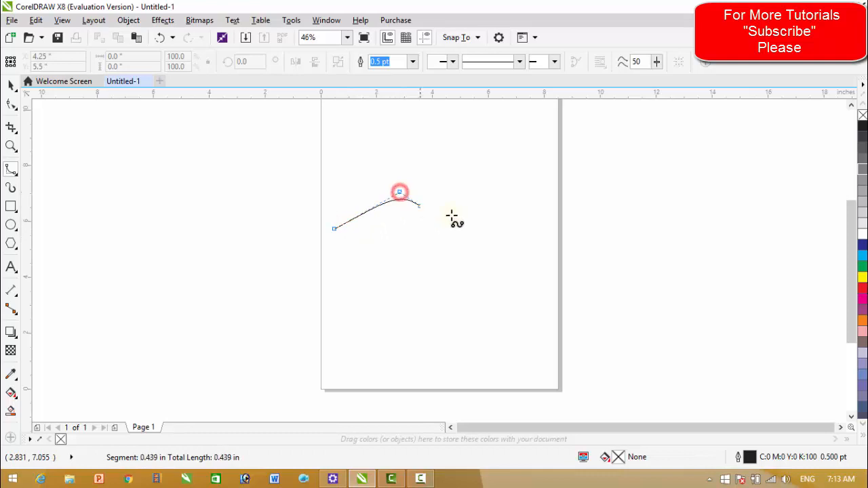
{"action": "left_click", "coordinate": [438, 249]}
{"action": "left_click", "coordinate": [503, 210]}
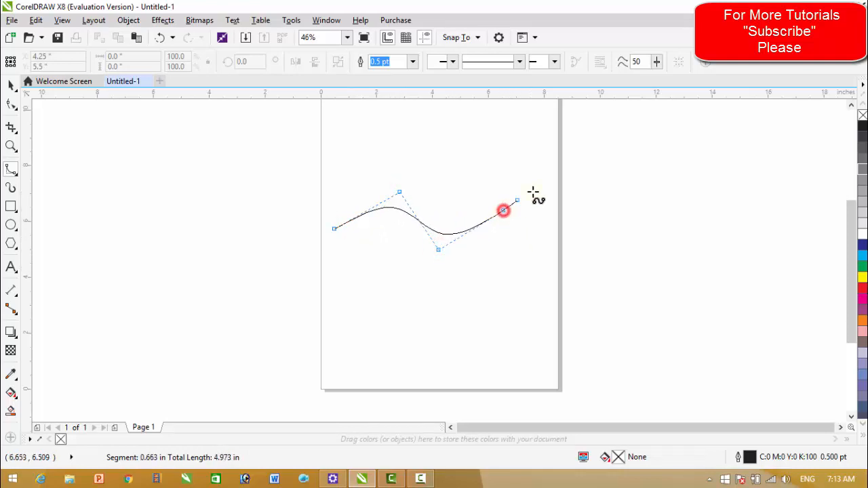
{"action": "left_click", "coordinate": [574, 232]}
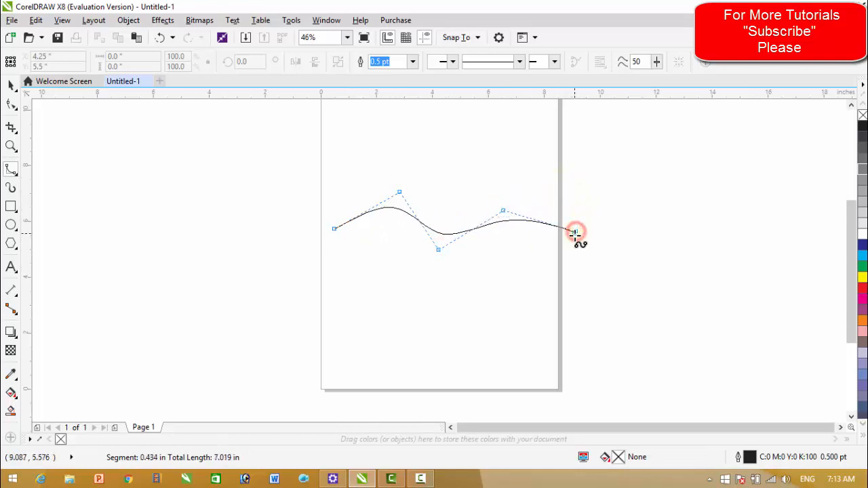
{"action": "left_click", "coordinate": [618, 272]}
{"action": "double_click", "coordinate": [617, 272]}
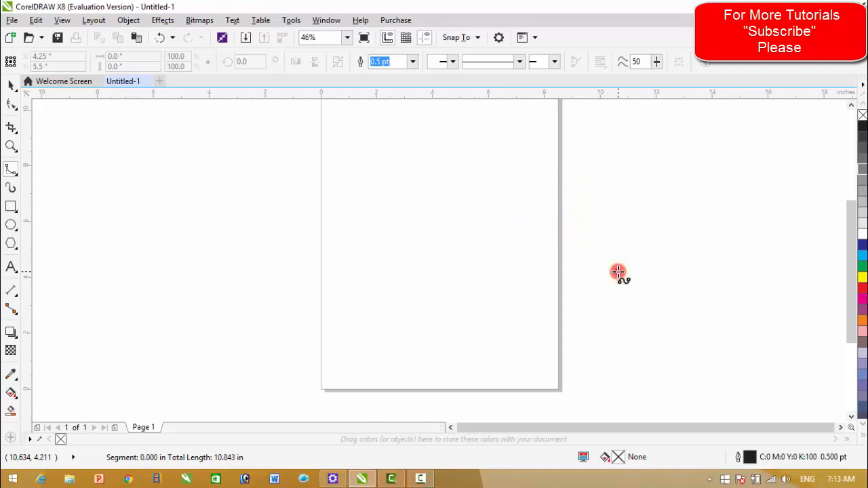
Reshape the B-Spline by lowering its second control point slightly and raising the third above its neighbours to form a single arch
{"action": "left_click", "coordinate": [11, 106]}
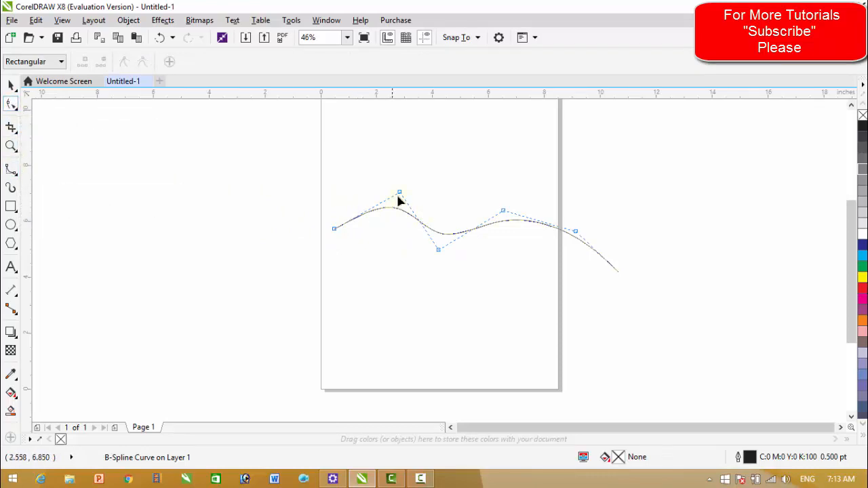
{"action": "left_click_drag", "start_coordinate": [399, 194], "coordinate": [394, 208]}
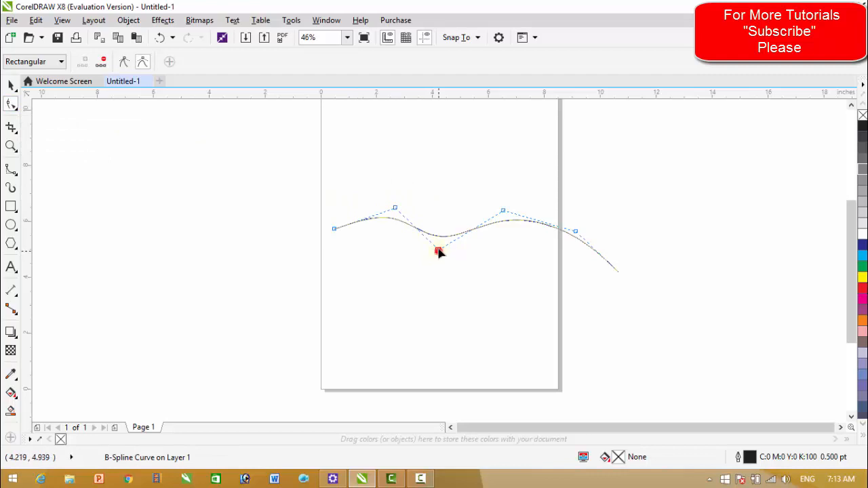
{"action": "left_click_drag", "start_coordinate": [439, 252], "coordinate": [441, 197]}
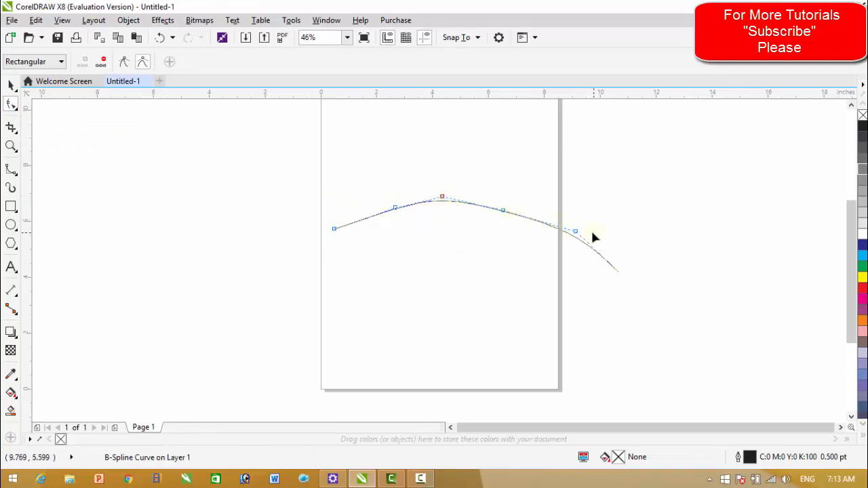
Raise the B-Spline's fourth and fifth control points slightly and delete the curve
{"action": "left_click_drag", "start_coordinate": [577, 232], "coordinate": [581, 226]}
{"action": "left_click_drag", "start_coordinate": [503, 210], "coordinate": [504, 204]}
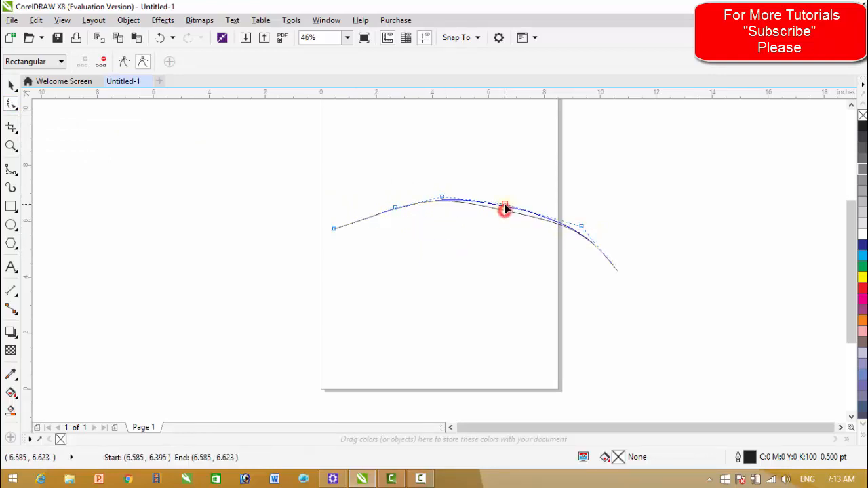
{"action": "left_click", "coordinate": [13, 91]}
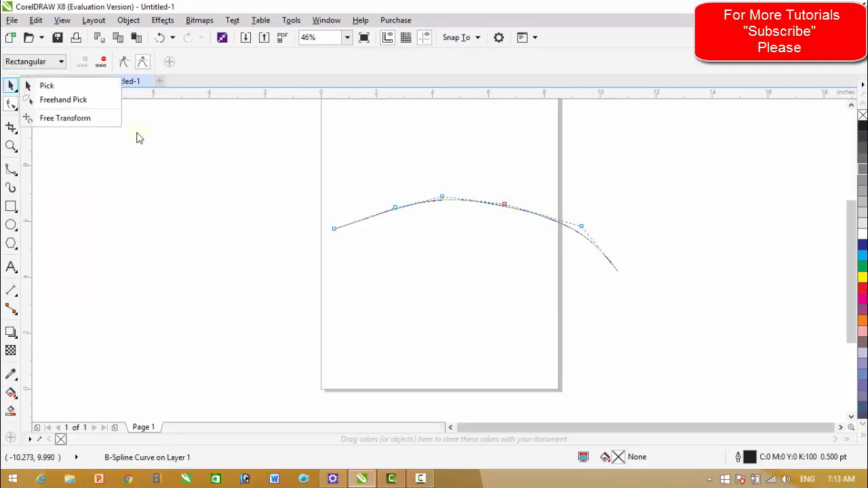
{"action": "left_click", "coordinate": [678, 234]}
{"action": "left_click", "coordinate": [11, 86]}
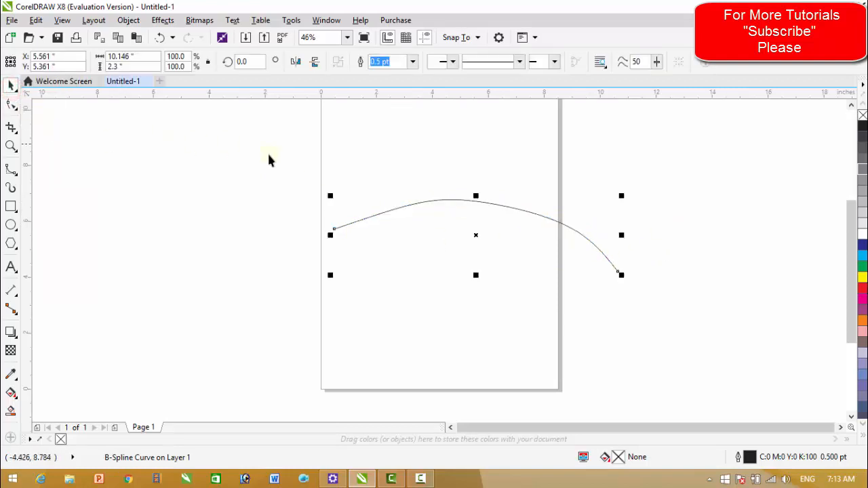
{"action": "key", "text": "Delete"}
Draw an open outline of straight and freehand segments with the Polyline tool, about 9.70 by 7.40 in, and delete it
{"action": "left_click", "coordinate": [13, 173]}
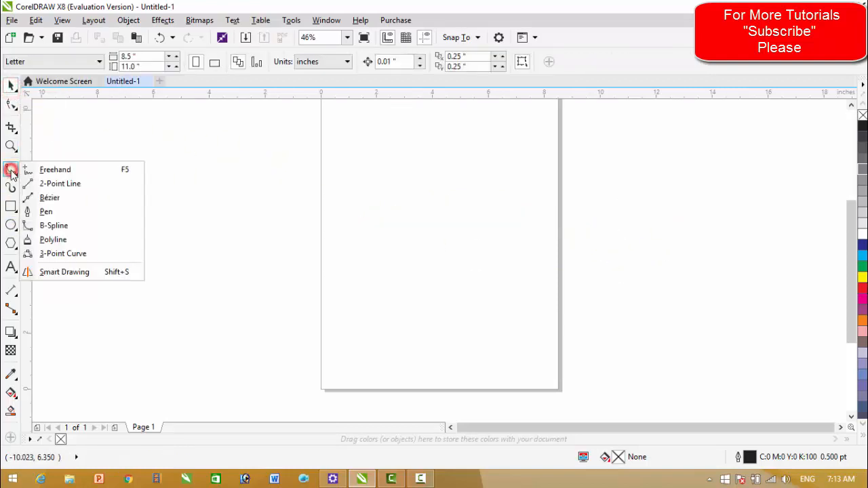
{"action": "left_click", "coordinate": [16, 177]}
{"action": "left_click", "coordinate": [13, 174]}
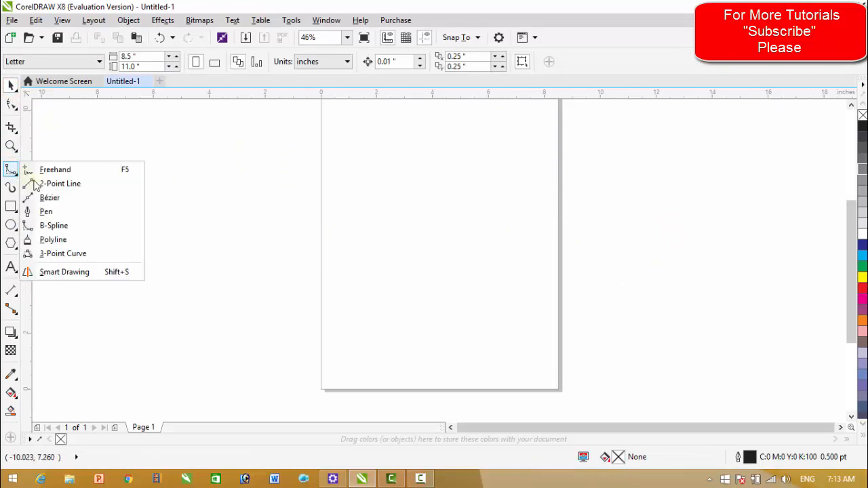
{"action": "left_click", "coordinate": [60, 240]}
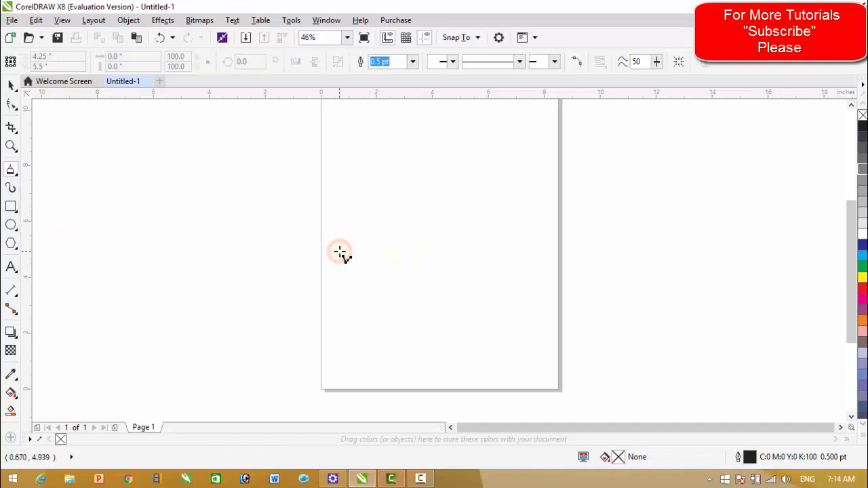
{"action": "left_click", "coordinate": [339, 252]}
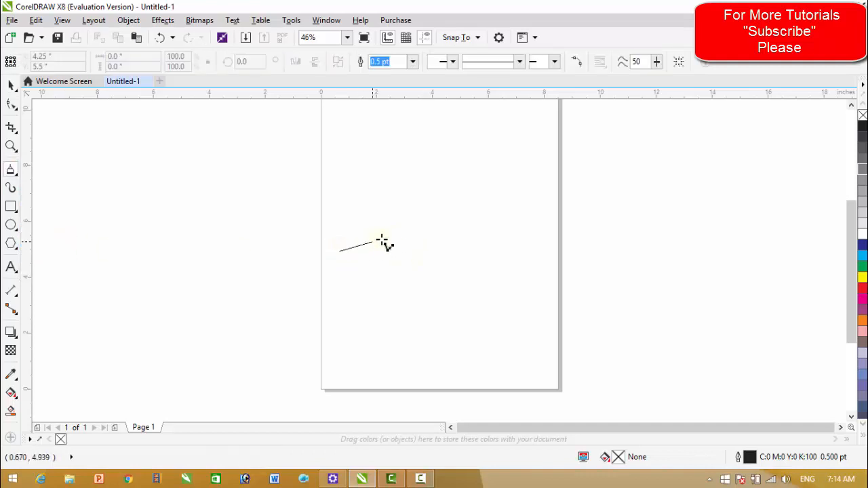
{"action": "left_click", "coordinate": [394, 183]}
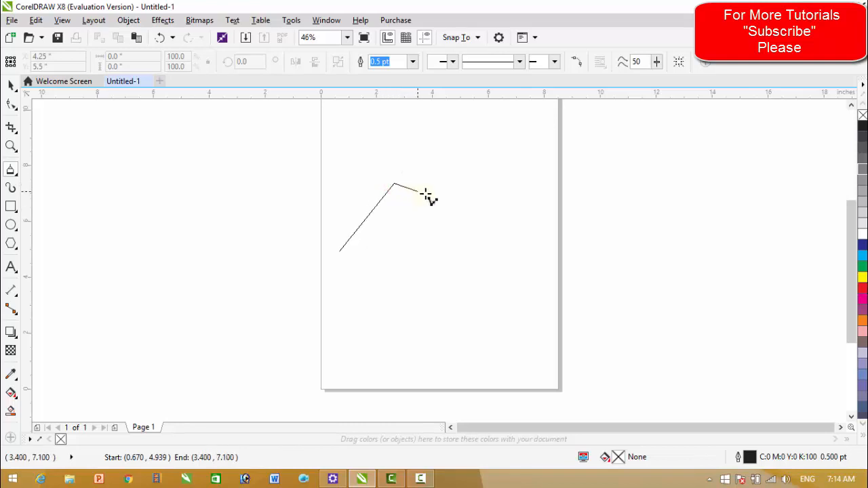
{"action": "left_click", "coordinate": [471, 196]}
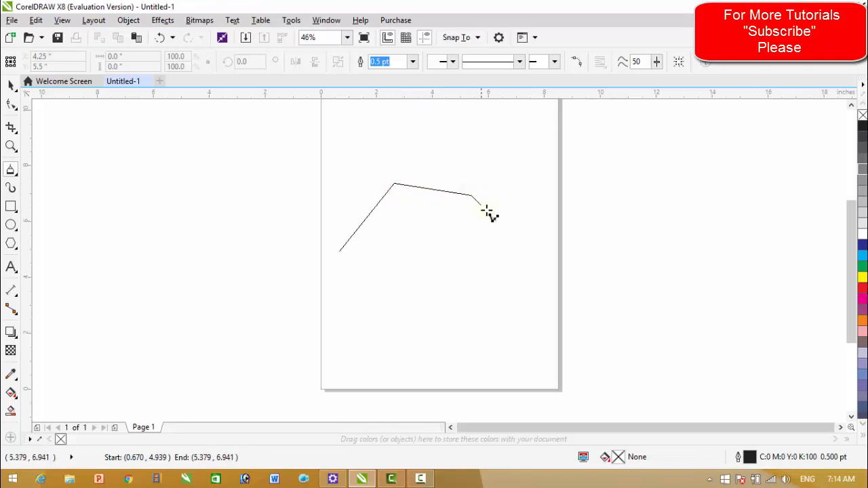
{"action": "left_click", "coordinate": [521, 218]}
{"action": "left_click", "coordinate": [537, 218]}
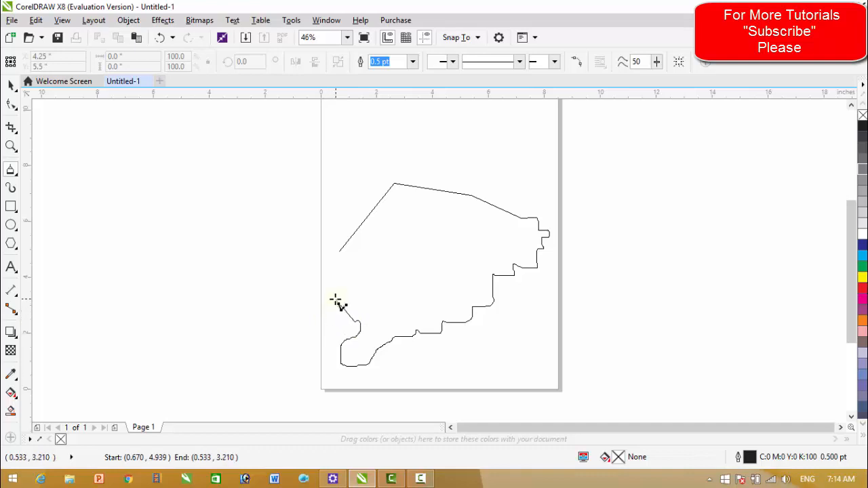
{"action": "left_click", "coordinate": [292, 297]}
{"action": "mouse_move", "coordinate": [288, 256]}
{"action": "left_mouse_down"}
{"action": "mouse_move", "coordinate": [279, 247]}
{"action": "mouse_move", "coordinate": [320, 219]}
{"action": "mouse_move", "coordinate": [366, 161]}
{"action": "left_mouse_up"}
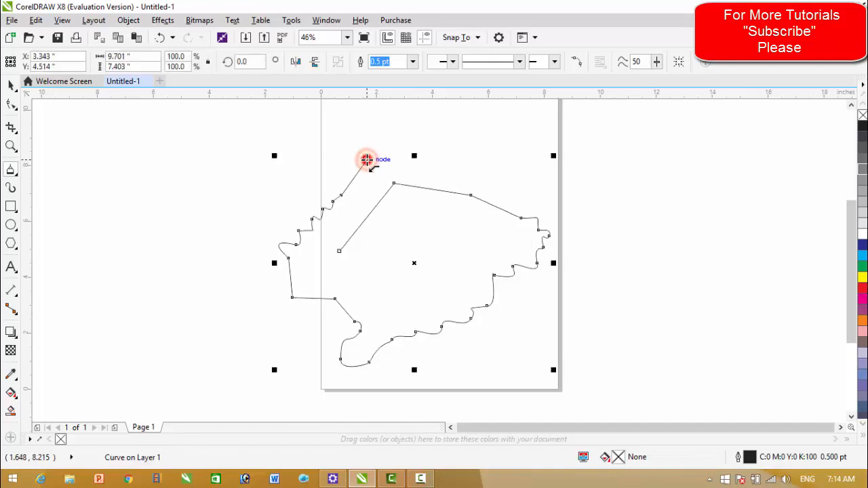
{"action": "left_click", "coordinate": [12, 86]}
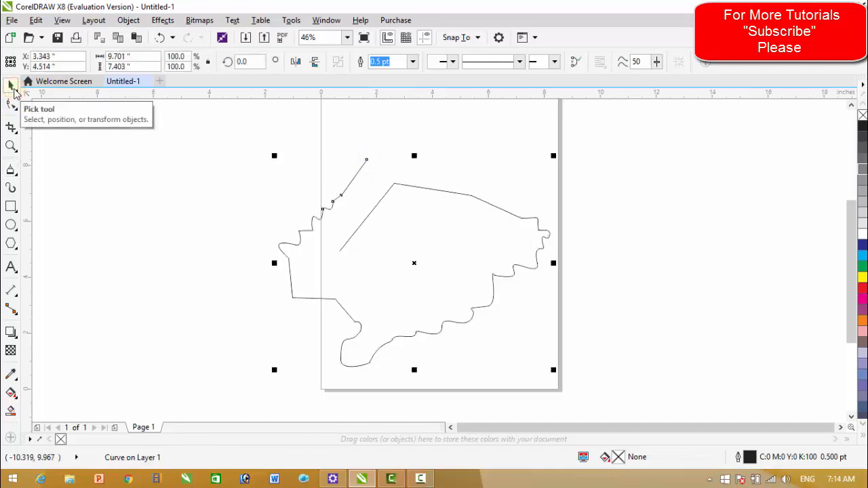
{"action": "key", "text": "Delete"}
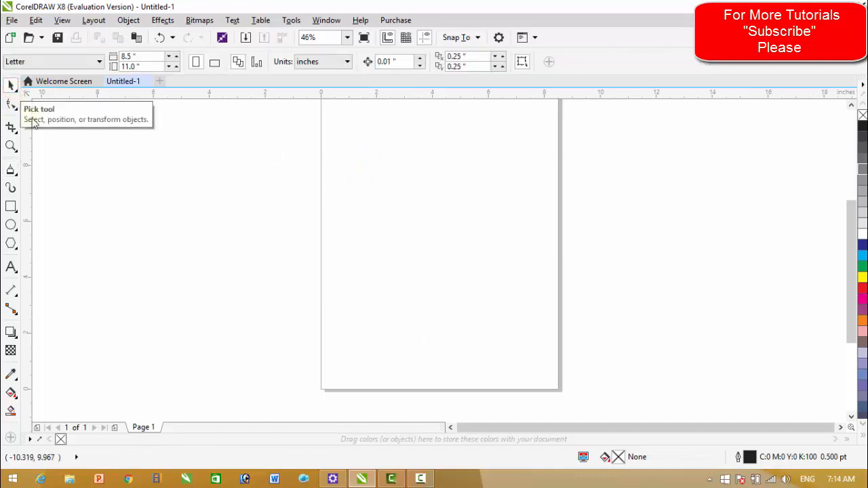
Draw two arched 3-Point Curves in the page's lower half, about 4.68 by 2.12 in and 6.19 by 3.43 in, and delete both
{"action": "left_click", "coordinate": [12, 170]}
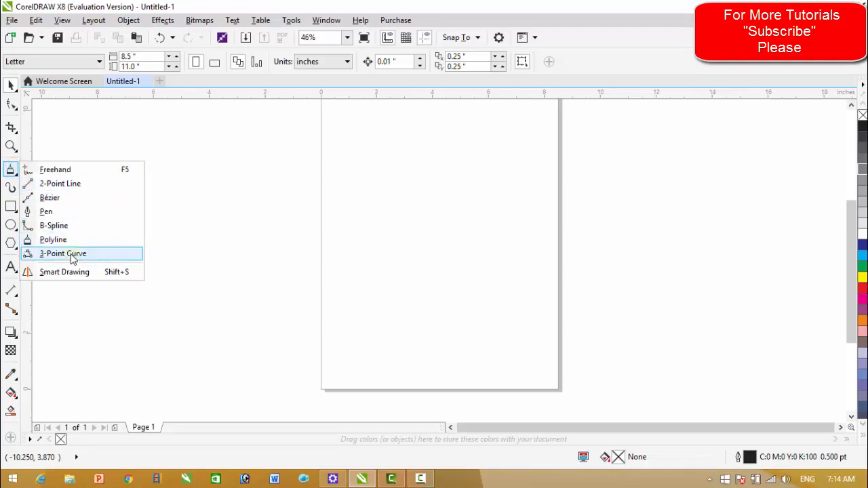
{"action": "left_click", "coordinate": [72, 257]}
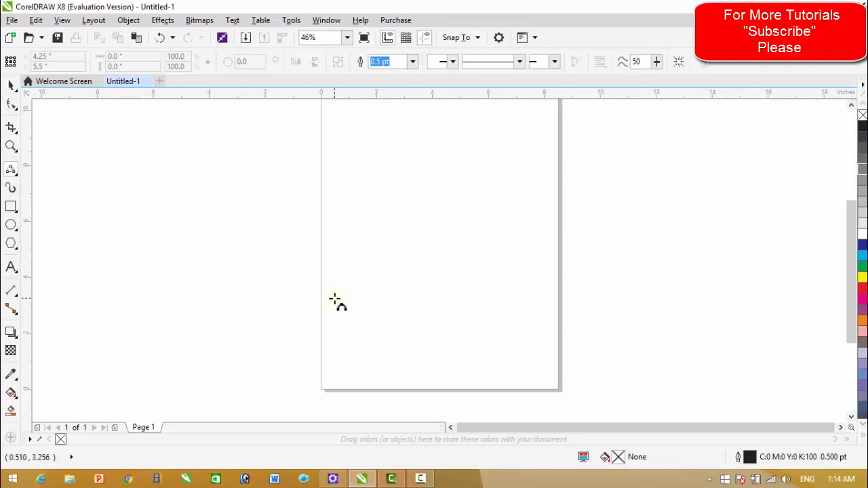
{"action": "left_click_drag", "start_coordinate": [334, 299], "coordinate": [457, 300]}
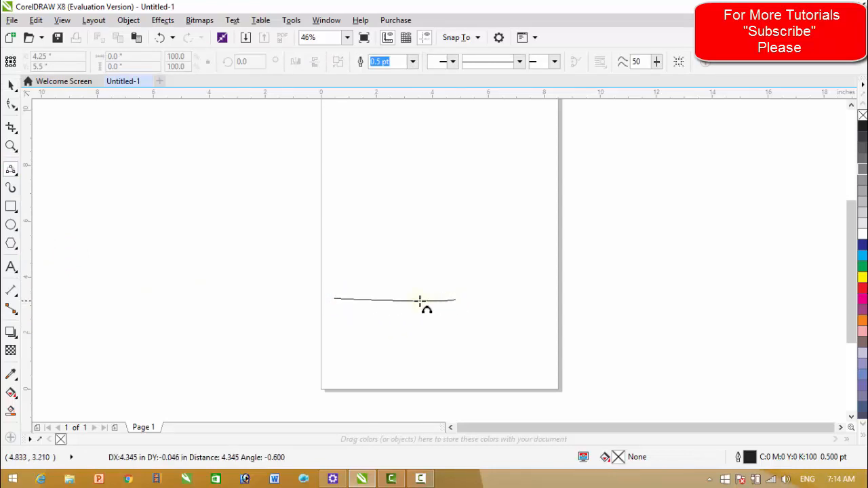
{"action": "left_click", "coordinate": [332, 244]}
{"action": "left_click_drag", "start_coordinate": [331, 352], "coordinate": [479, 353]}
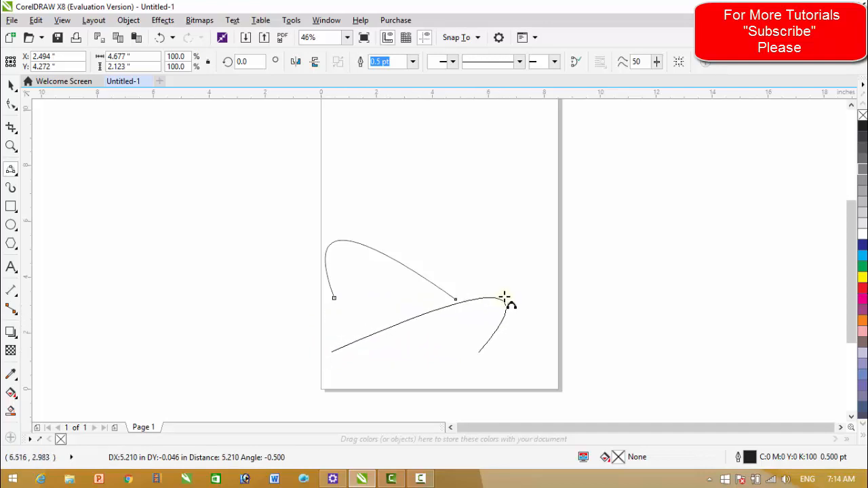
{"action": "left_click", "coordinate": [502, 258]}
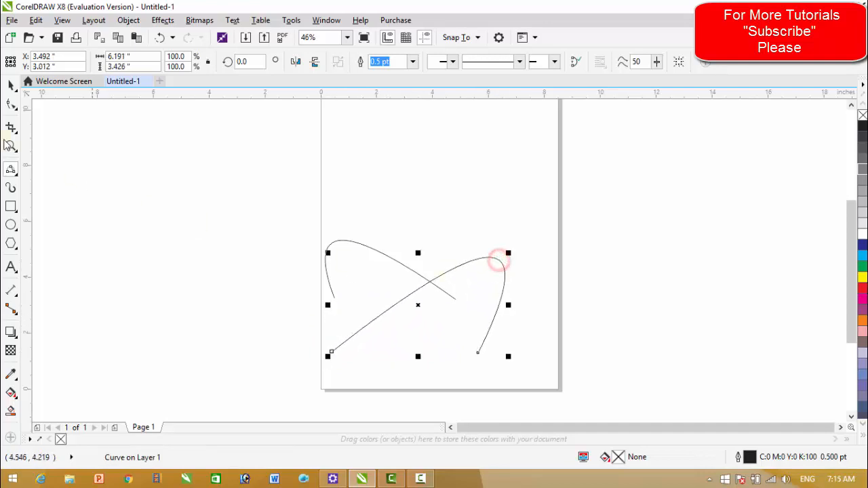
{"action": "left_click", "coordinate": [13, 86]}
{"action": "left_click_drag", "start_coordinate": [267, 197], "coordinate": [541, 409]}
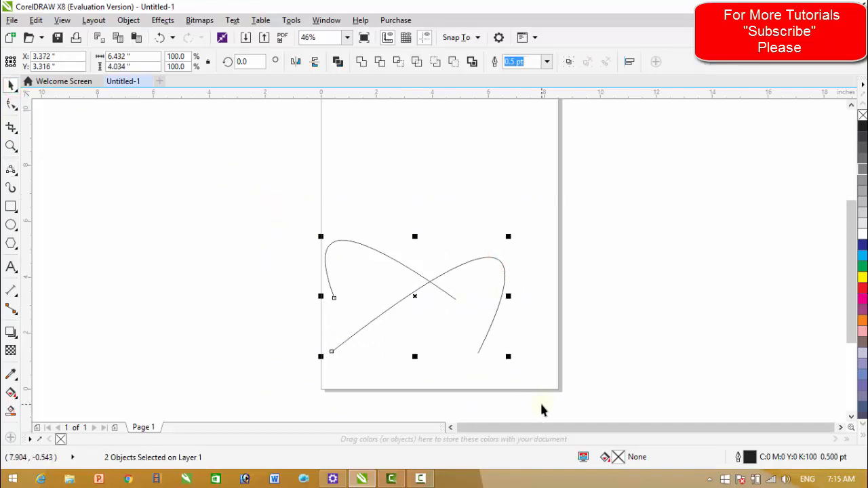
{"action": "key", "text": "Delete"}
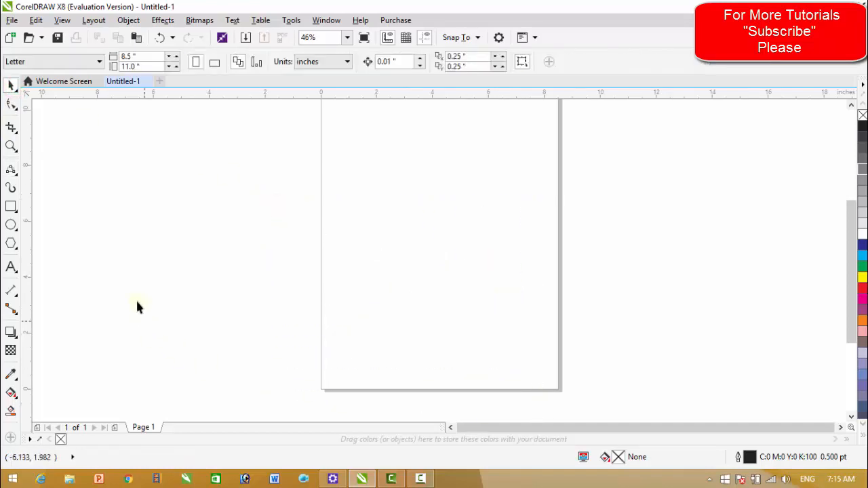
Draw a long stepped curve and a small flag-shaped loop with the Smart Drawing tool, about 6.83 by 6.02 in overall, and delete them
{"action": "left_click", "coordinate": [13, 172]}
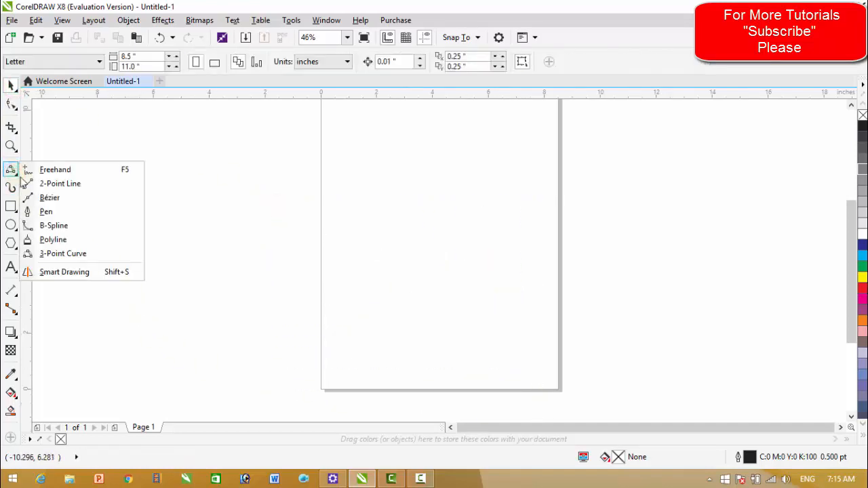
{"action": "left_click", "coordinate": [79, 273]}
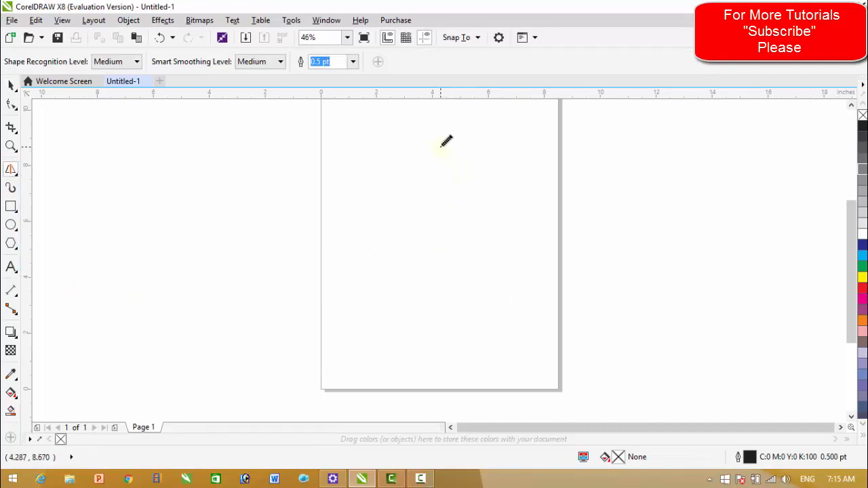
{"action": "left_click_drag", "start_coordinate": [426, 112], "coordinate": [412, 124]}
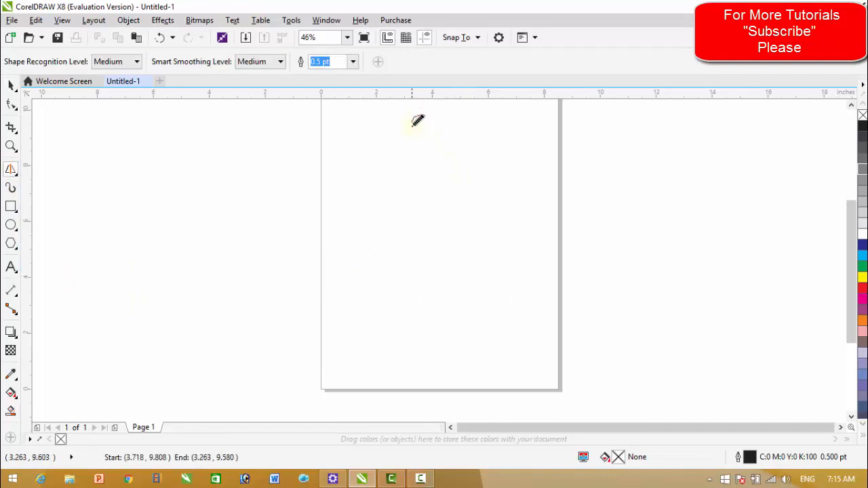
{"action": "mouse_move", "coordinate": [395, 153]}
{"action": "left_mouse_down"}
{"action": "mouse_move", "coordinate": [355, 215]}
{"action": "mouse_move", "coordinate": [348, 254]}
{"action": "mouse_move", "coordinate": [360, 282]}
{"action": "mouse_move", "coordinate": [385, 263]}
{"action": "mouse_move", "coordinate": [505, 243]}
{"action": "left_mouse_up"}
{"action": "mouse_move", "coordinate": [513, 211]}
{"action": "left_mouse_down"}
{"action": "mouse_move", "coordinate": [491, 187]}
{"action": "mouse_move", "coordinate": [535, 174]}
{"action": "mouse_move", "coordinate": [523, 150]}
{"action": "mouse_move", "coordinate": [447, 189]}
{"action": "left_mouse_up"}
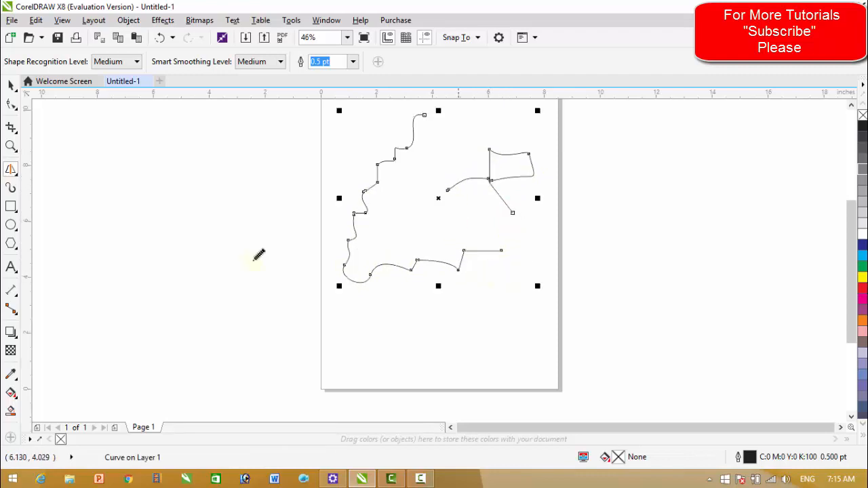
{"action": "left_click", "coordinate": [12, 85]}
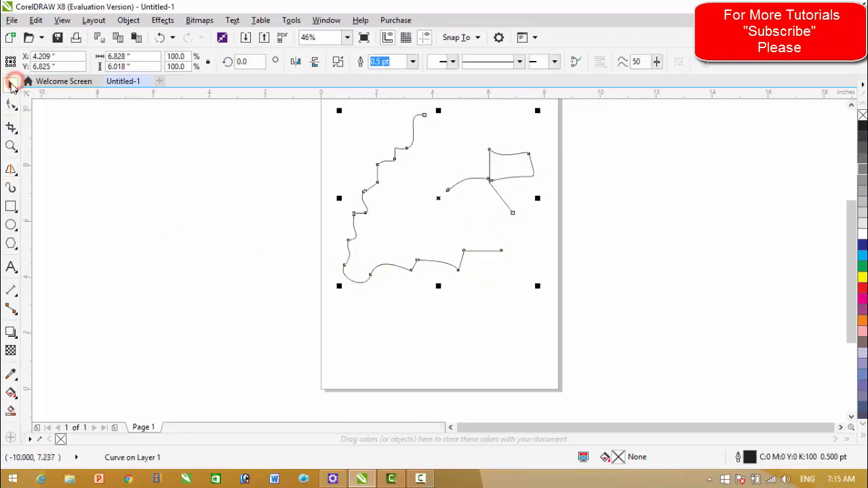
{"action": "left_click", "coordinate": [560, 232]}
{"action": "left_click", "coordinate": [484, 183]}
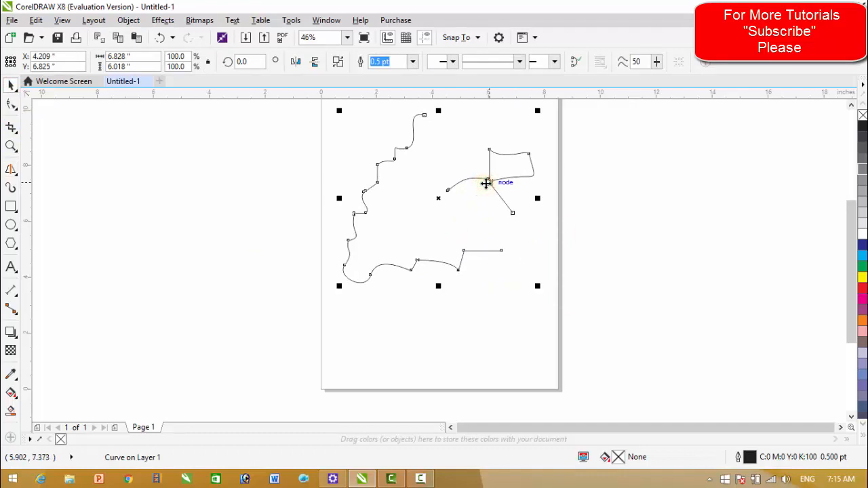
{"action": "key", "text": "Delete"}
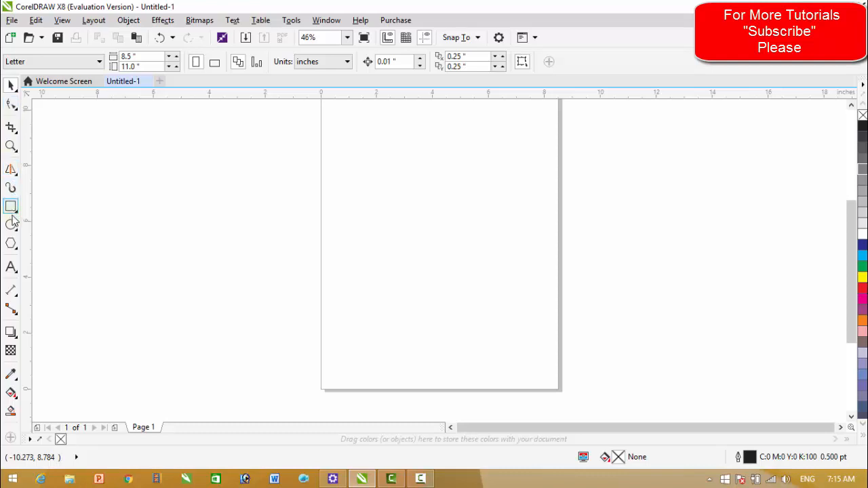
Draw a wavy Freehand curve across the page's upper half, about 6.58 by 1.2 in
{"action": "left_click", "coordinate": [14, 175]}
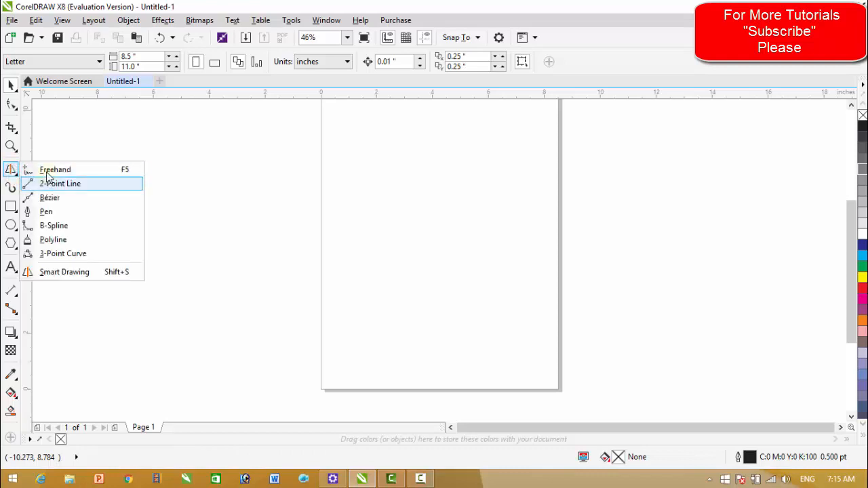
{"action": "left_click", "coordinate": [43, 169]}
{"action": "mouse_move", "coordinate": [338, 187]}
{"action": "left_mouse_down"}
{"action": "mouse_move", "coordinate": [368, 194]}
{"action": "mouse_move", "coordinate": [428, 176]}
{"action": "mouse_move", "coordinate": [442, 186]}
{"action": "mouse_move", "coordinate": [500, 165]}
{"action": "mouse_move", "coordinate": [523, 179]}
{"action": "left_mouse_up"}
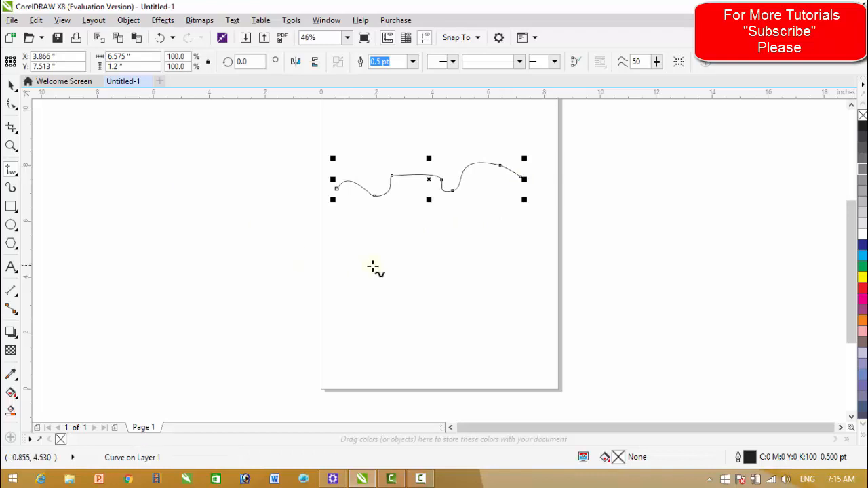
Draw two roughly horizontal Freehand lines below the wavy curve, about 6.98 in long and, beneath it, about 5.69 in long
{"action": "left_click", "coordinate": [335, 249]}
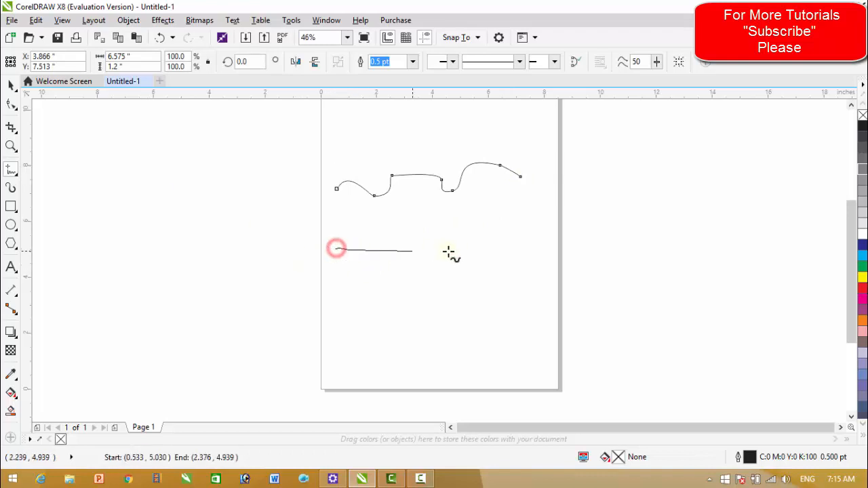
{"action": "left_click", "coordinate": [533, 249]}
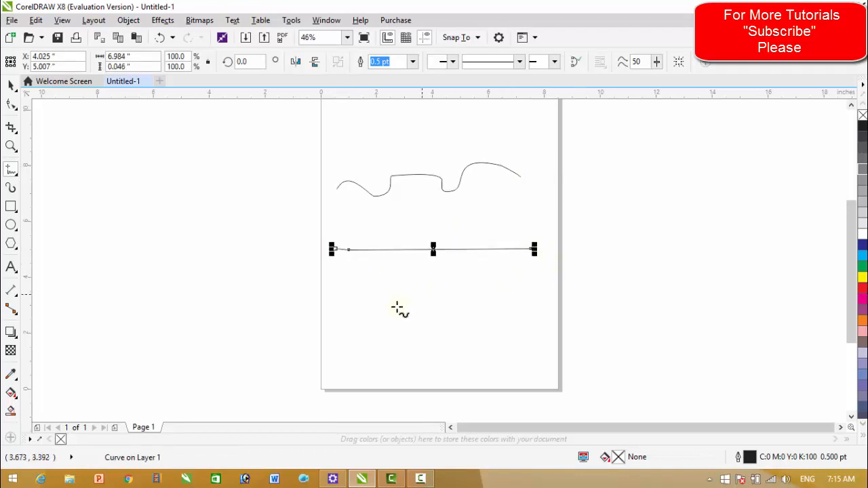
{"action": "left_click", "coordinate": [345, 314]}
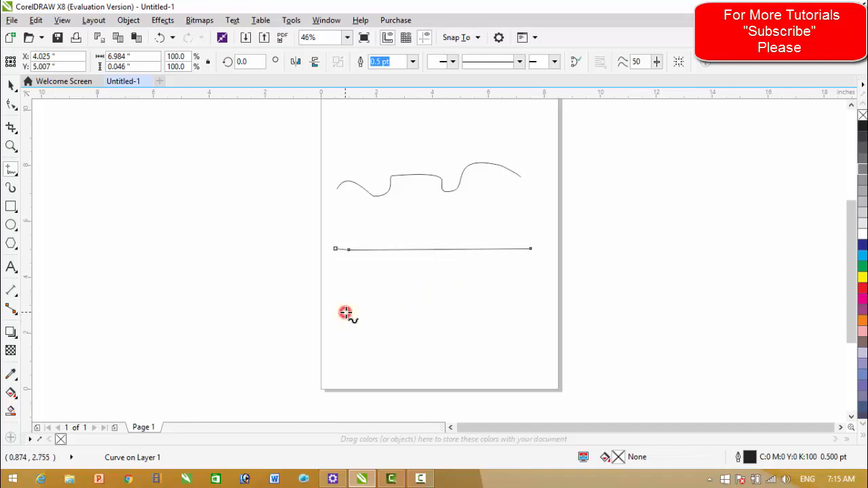
{"action": "left_click", "coordinate": [359, 303]}
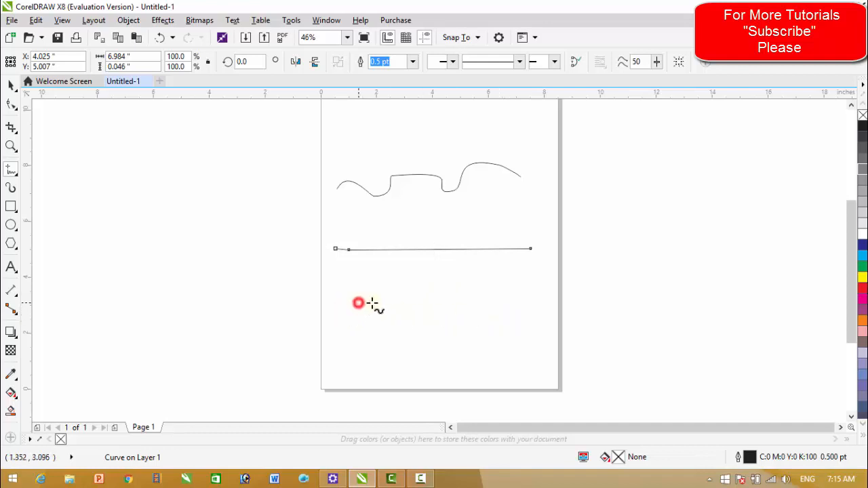
{"action": "left_click", "coordinate": [520, 303]}
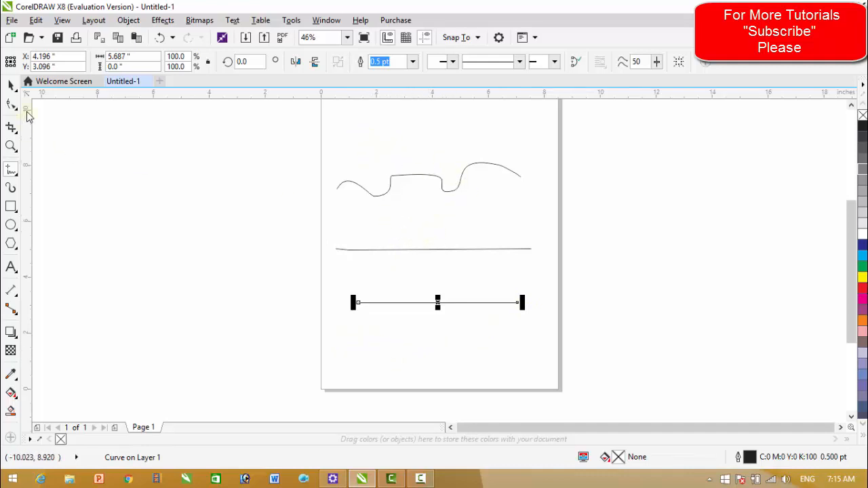
Delete the longer straight line and duplicate the remaining 5.69 in line, leaving two parallel horizontal lines spaced below the wavy curve
{"action": "left_click", "coordinate": [13, 88]}
{"action": "left_click", "coordinate": [436, 249]}
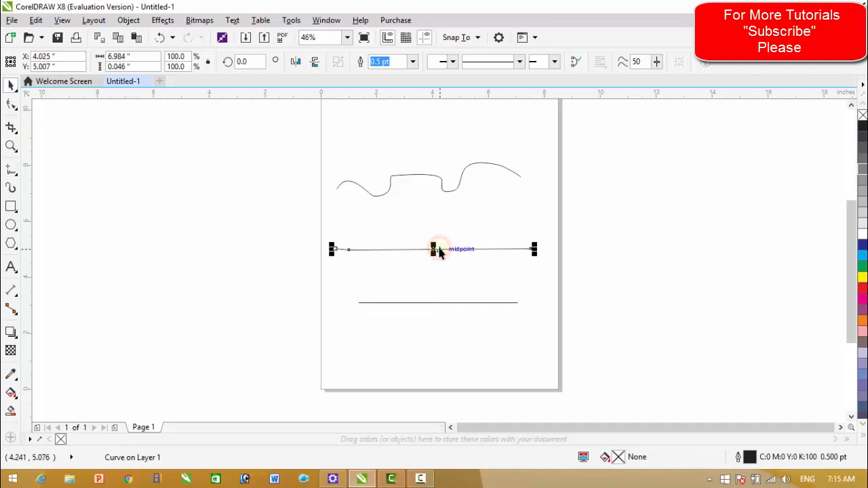
{"action": "key", "text": "Delete"}
{"action": "mouse_move", "coordinate": [451, 303]}
{"action": "left_mouse_down"}
{"action": "mouse_move", "coordinate": [452, 240]}
{"action": "mouse_move", "coordinate": [451, 288]}
{"action": "left_mouse_up"}
{"action": "left_click", "coordinate": [532, 229]}
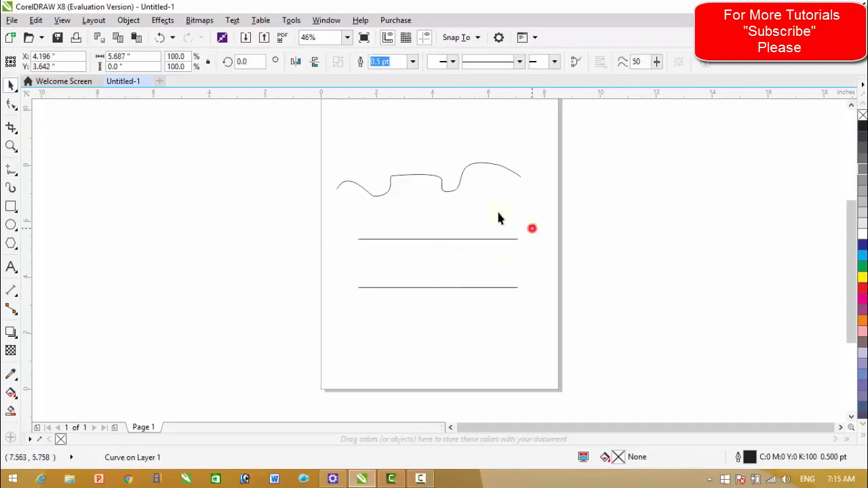
Reshape the wavy curve with the Shape tool by moving its nodes and handles, softening the steps and raising the first dip
{"action": "left_click", "coordinate": [476, 164]}
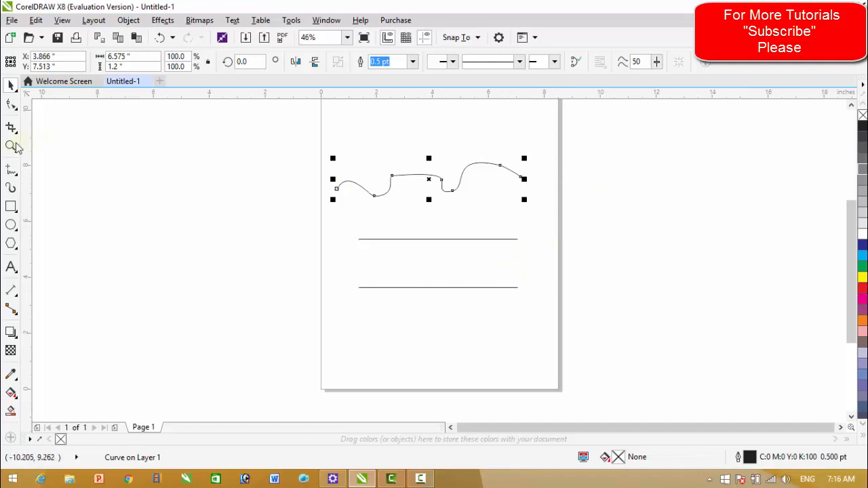
{"action": "left_click", "coordinate": [13, 105]}
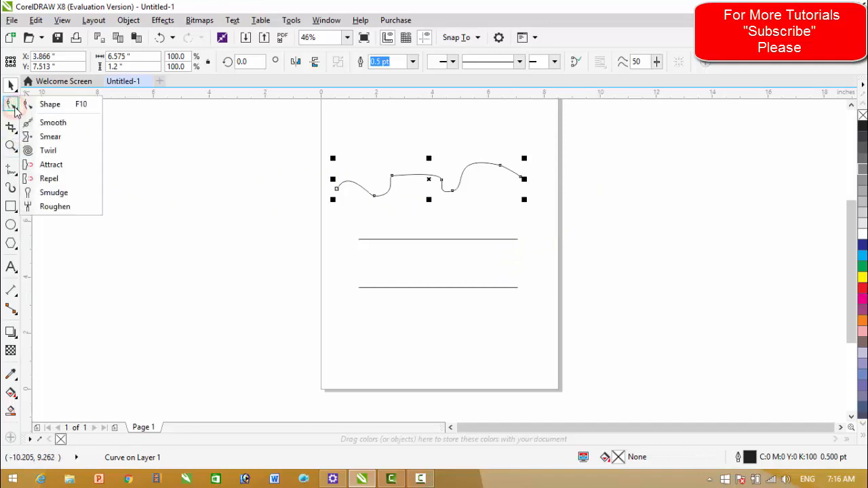
{"action": "left_click", "coordinate": [50, 106]}
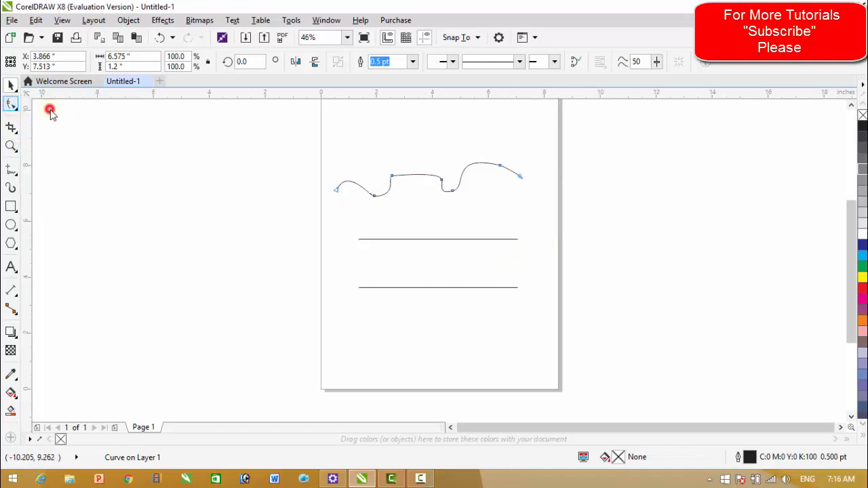
{"action": "left_click", "coordinate": [374, 196]}
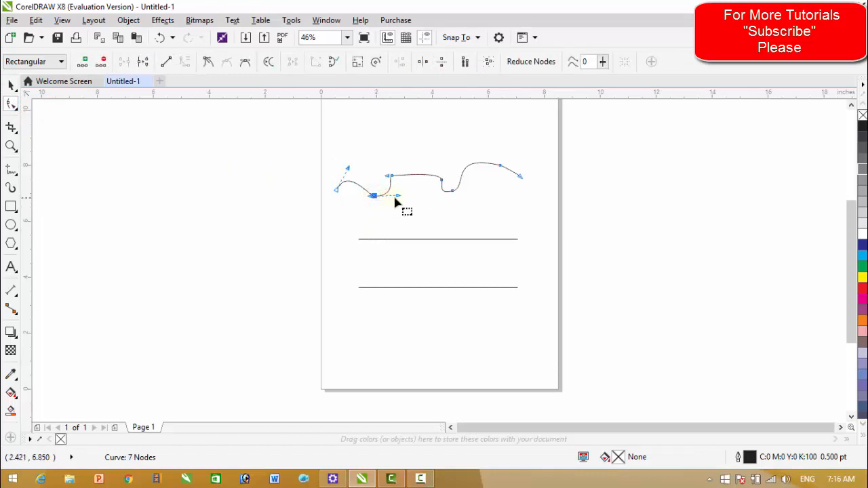
{"action": "left_click_drag", "start_coordinate": [398, 198], "coordinate": [388, 180]}
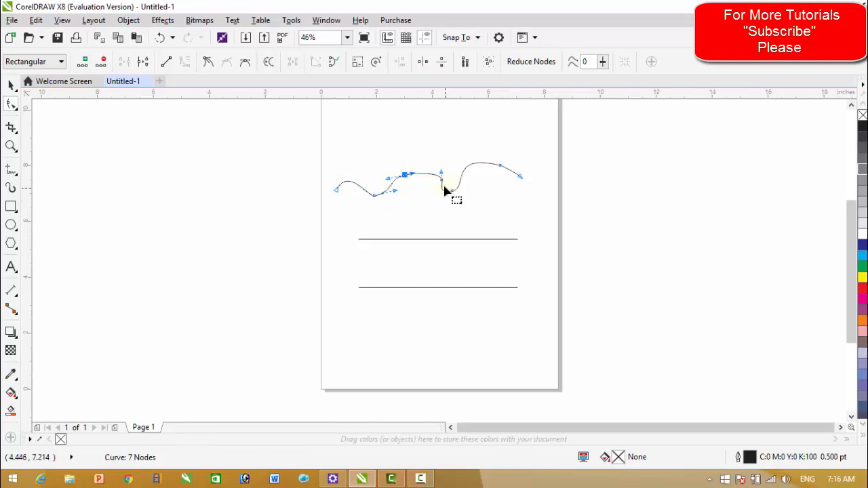
{"action": "left_click_drag", "start_coordinate": [441, 182], "coordinate": [430, 174]}
{"action": "left_click_drag", "start_coordinate": [500, 169], "coordinate": [444, 175]}
{"action": "left_click_drag", "start_coordinate": [505, 170], "coordinate": [519, 175]}
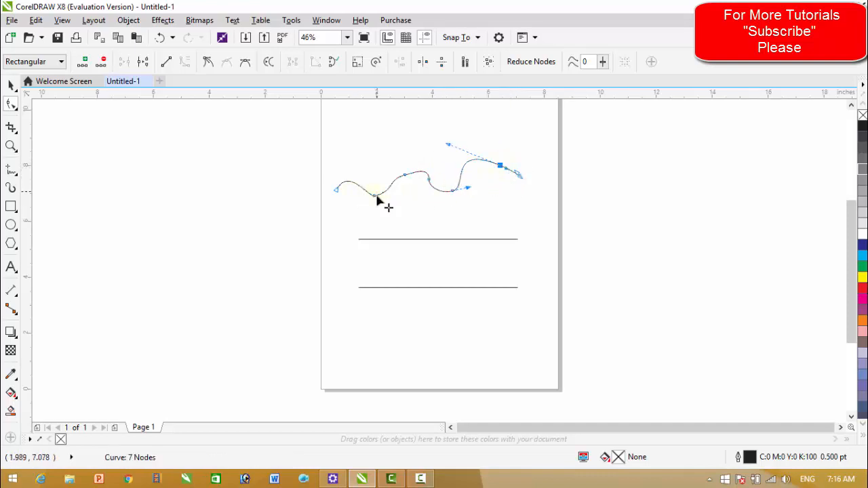
{"action": "left_click_drag", "start_coordinate": [377, 197], "coordinate": [378, 166]}
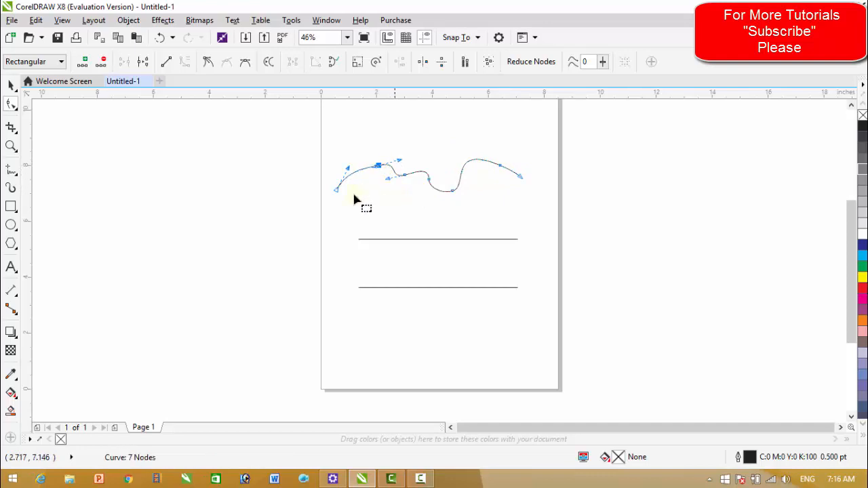
Set the Roughen tool's nib size to 1 in and roughen the upper straight line along its full length into a zigzag
{"action": "left_click", "coordinate": [16, 106]}
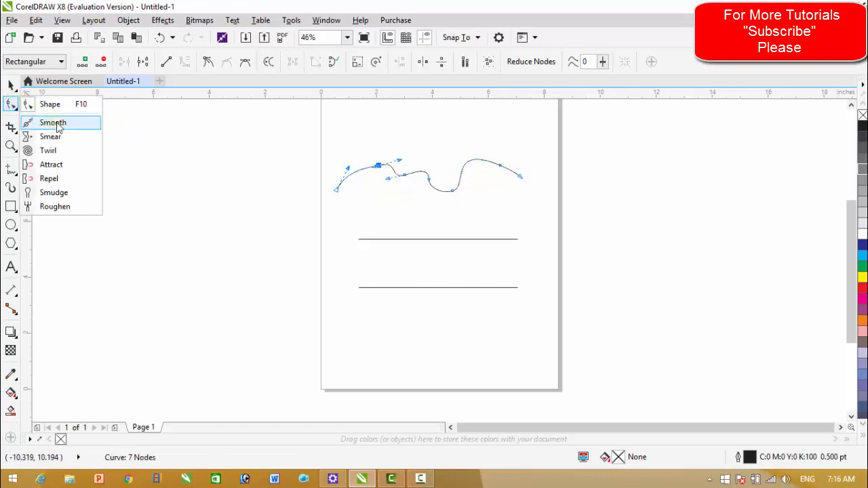
{"action": "left_click", "coordinate": [60, 207]}
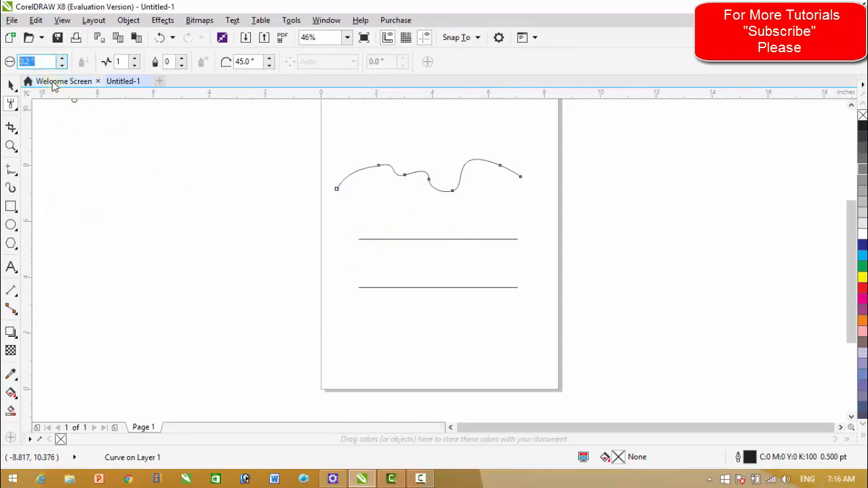
{"action": "type", "text": "1"}
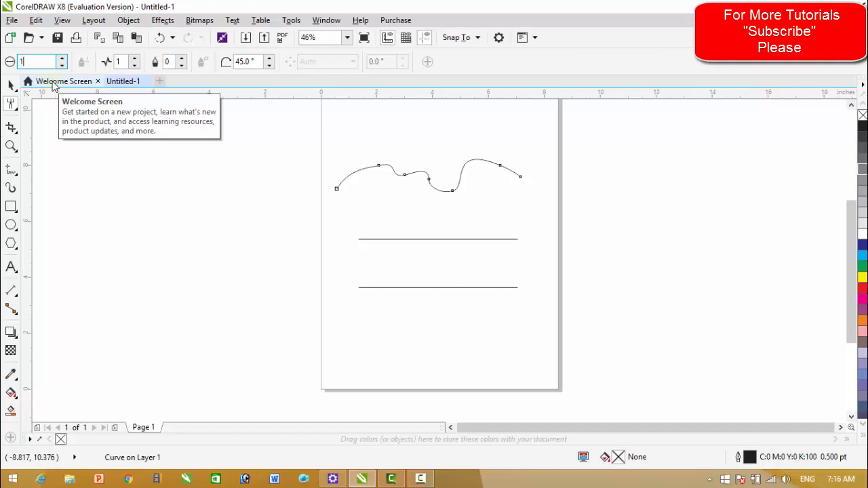
{"action": "key", "text": "Return"}
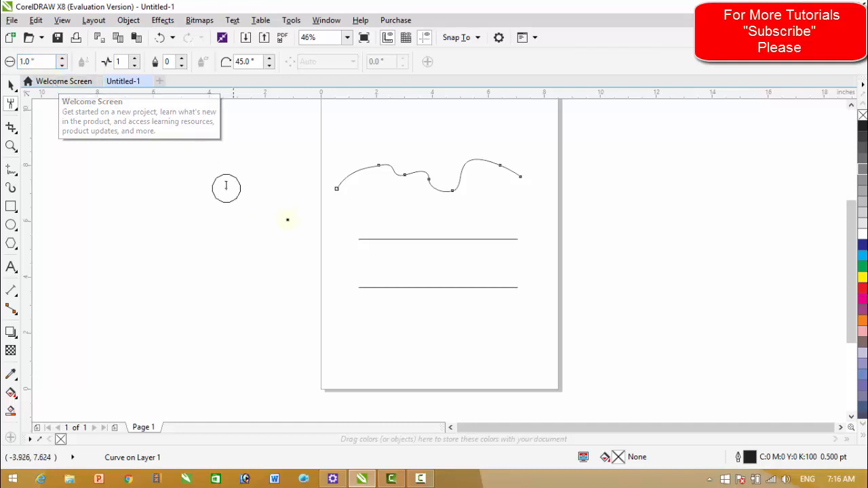
{"action": "left_click", "coordinate": [362, 240]}
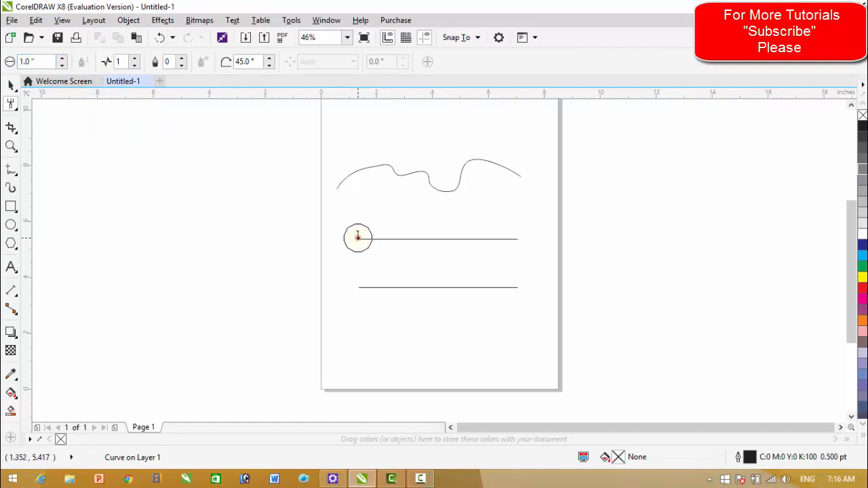
{"action": "left_click_drag", "start_coordinate": [358, 238], "coordinate": [515, 237]}
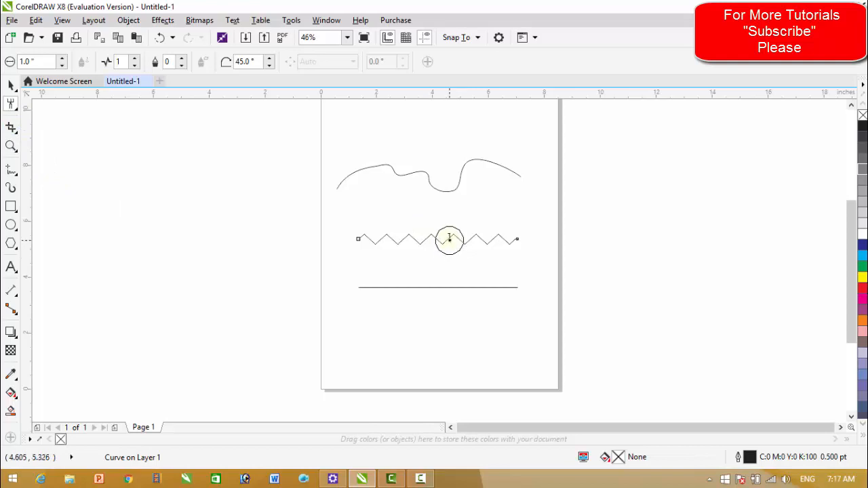
Soften the zigzag line's peaks with the Smooth tool, working in from both ends toward the middle
{"action": "left_click", "coordinate": [14, 107]}
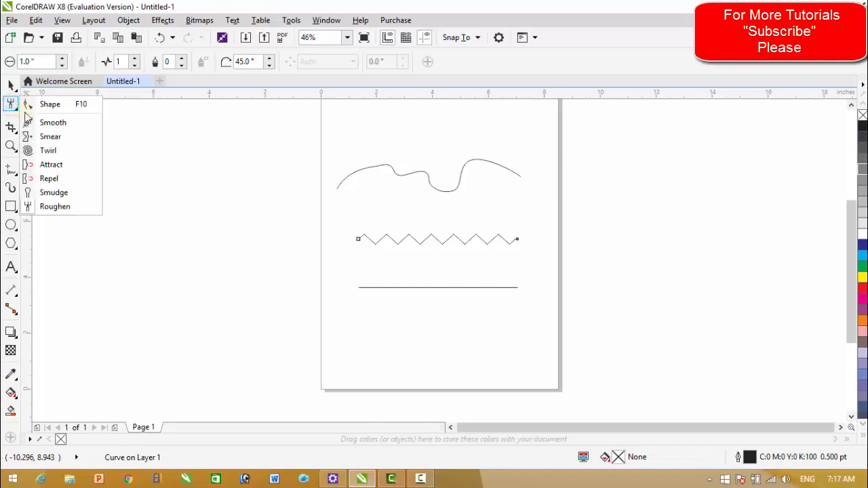
{"action": "left_click", "coordinate": [51, 123]}
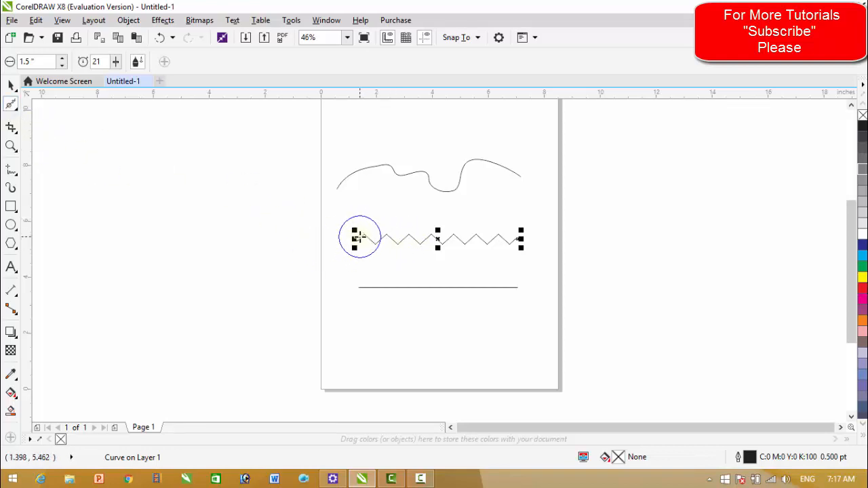
{"action": "left_click_drag", "start_coordinate": [356, 237], "coordinate": [425, 242]}
{"action": "left_click_drag", "start_coordinate": [368, 240], "coordinate": [416, 244]}
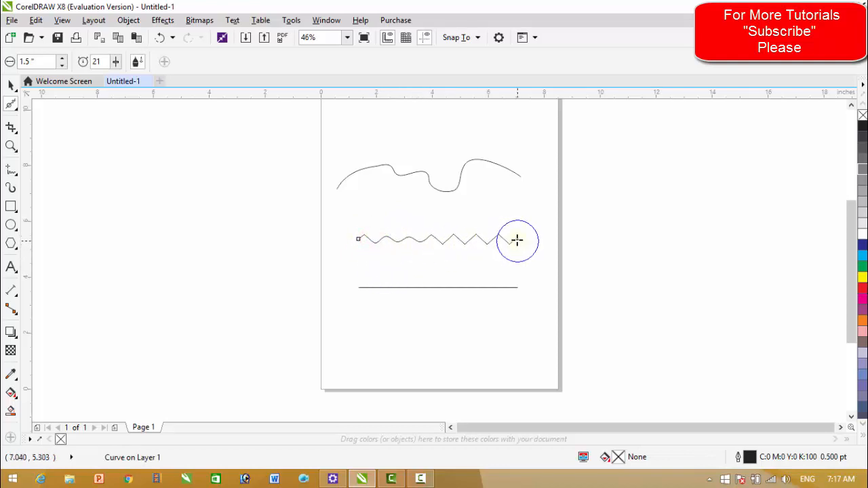
{"action": "left_click_drag", "start_coordinate": [516, 238], "coordinate": [466, 241]}
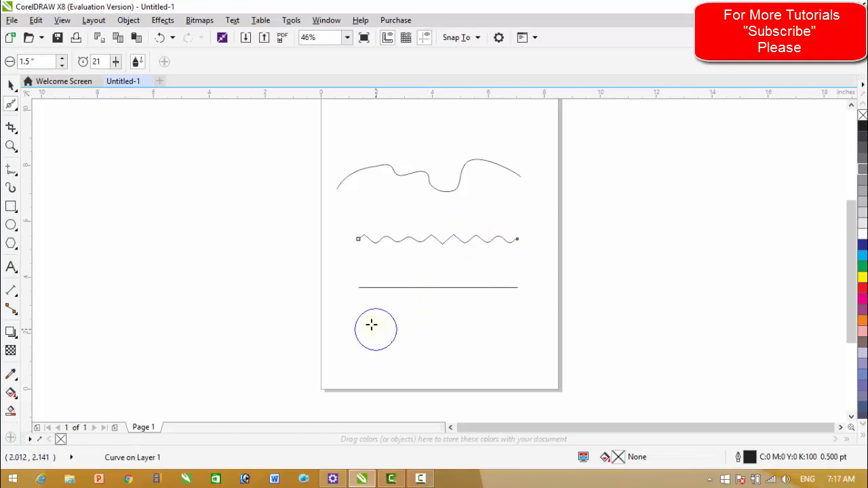
Draw a circle about 1.71 in in diameter below the lower straight line
{"action": "left_click", "coordinate": [13, 108]}
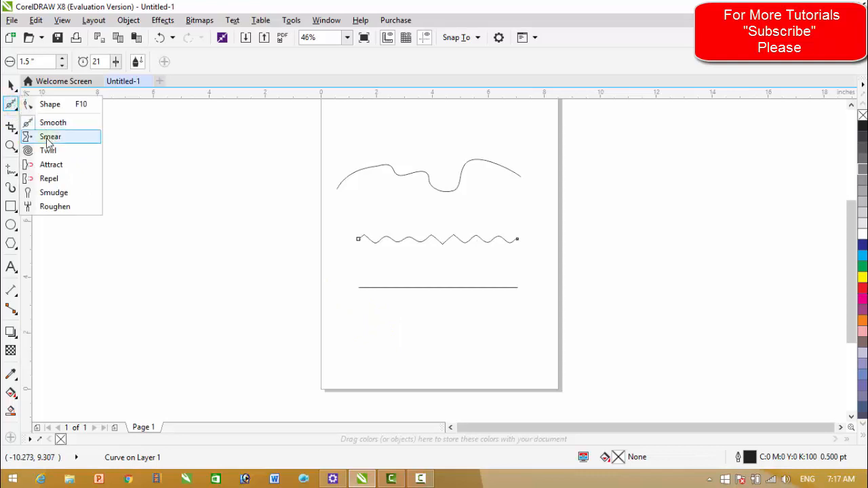
{"action": "left_click", "coordinate": [46, 137]}
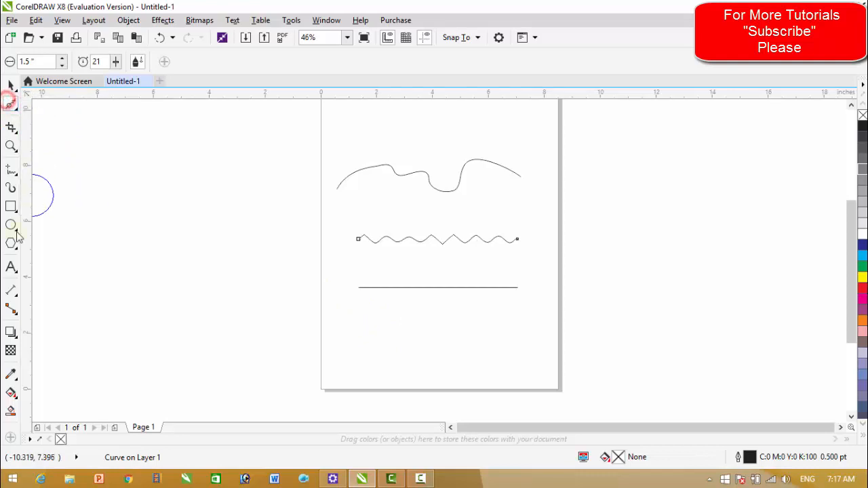
{"action": "left_click_drag", "start_coordinate": [387, 302], "coordinate": [436, 350]}
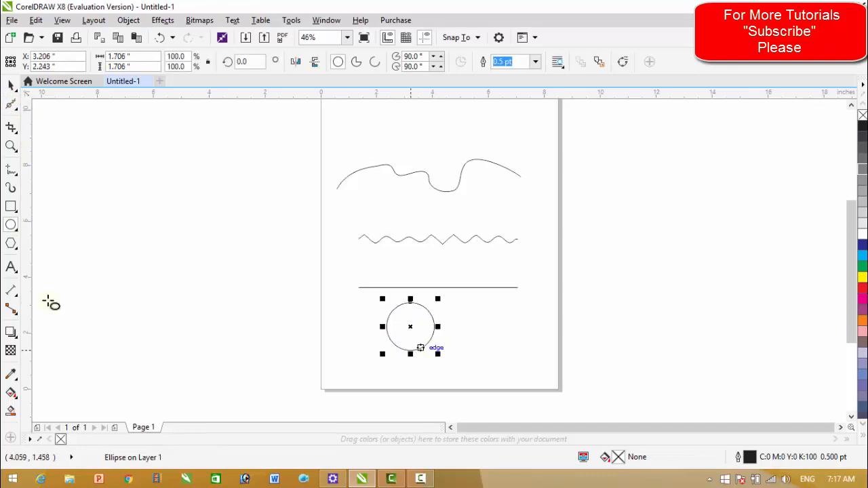
Smear the circle's bottom downward into a point and its upper-right edge inward to form a notch
{"action": "left_click", "coordinate": [13, 108]}
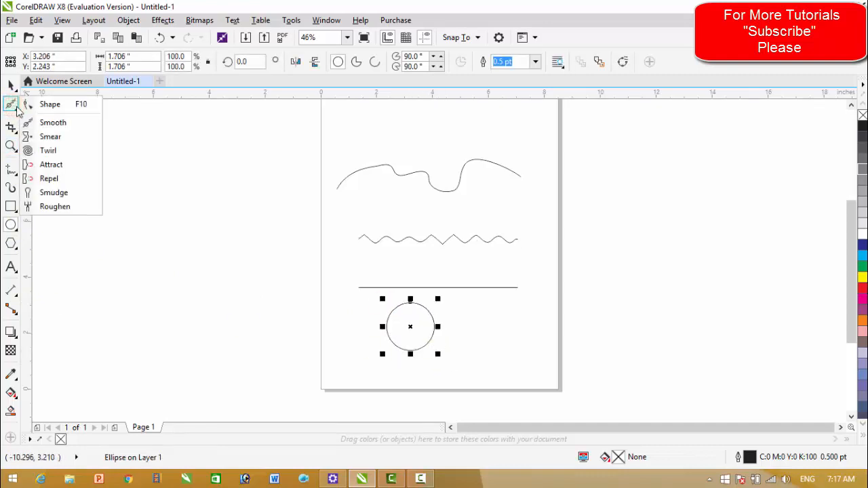
{"action": "left_click", "coordinate": [58, 138]}
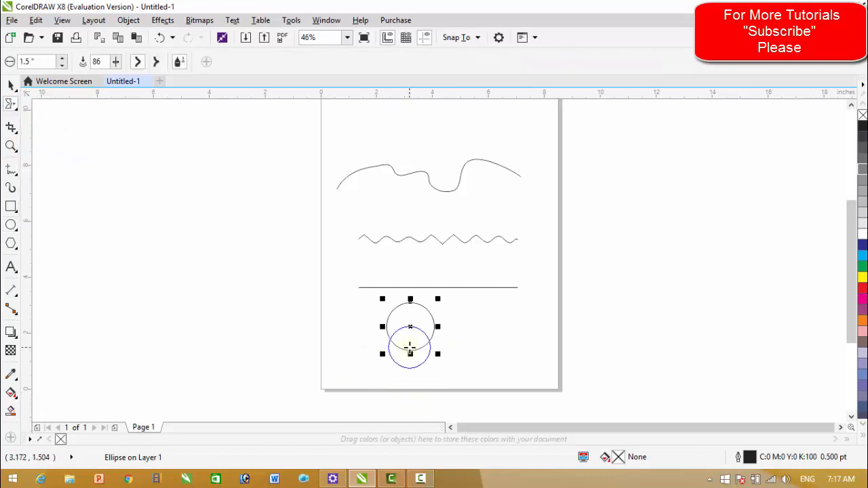
{"action": "left_click_drag", "start_coordinate": [409, 346], "coordinate": [409, 398]}
{"action": "left_click", "coordinate": [430, 314]}
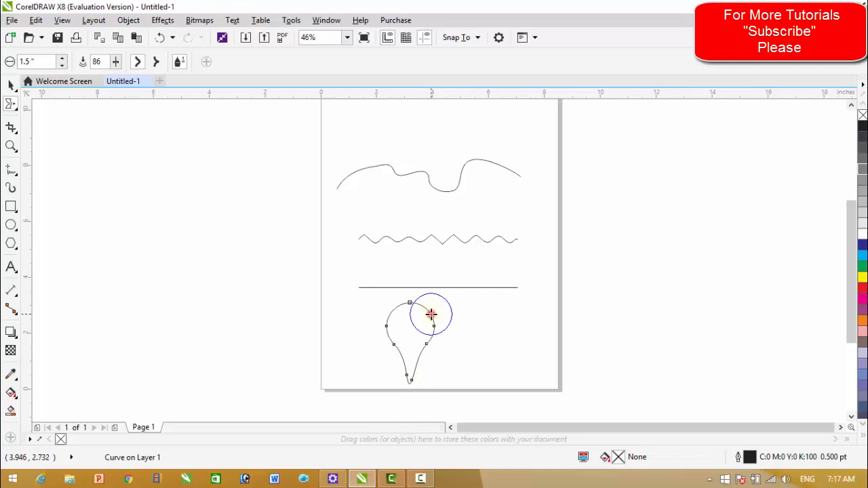
{"action": "mouse_move", "coordinate": [430, 314]}
{"action": "left_mouse_down"}
{"action": "mouse_move", "coordinate": [401, 327]}
{"action": "mouse_move", "coordinate": [395, 372]}
{"action": "left_mouse_up"}
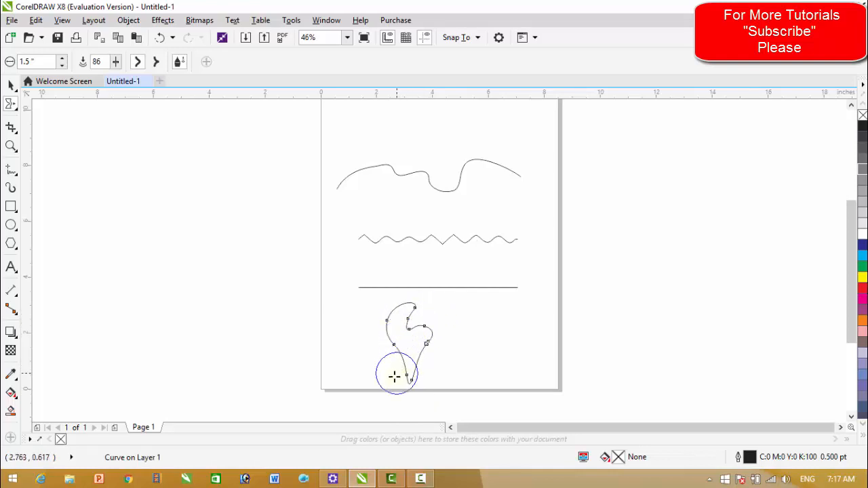
Select all the curves, lines and the smeared shape on the page and delete them
{"action": "left_click", "coordinate": [12, 87]}
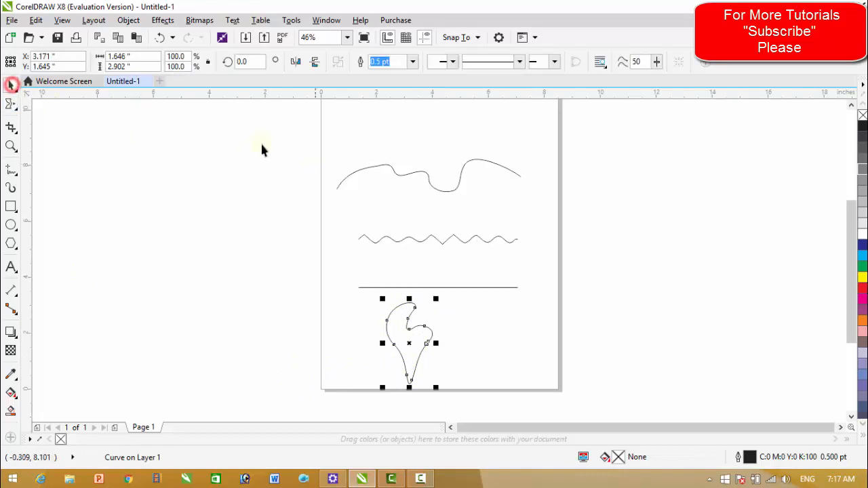
{"action": "left_click_drag", "start_coordinate": [254, 132], "coordinate": [527, 403]}
{"action": "key", "text": "Delete"}
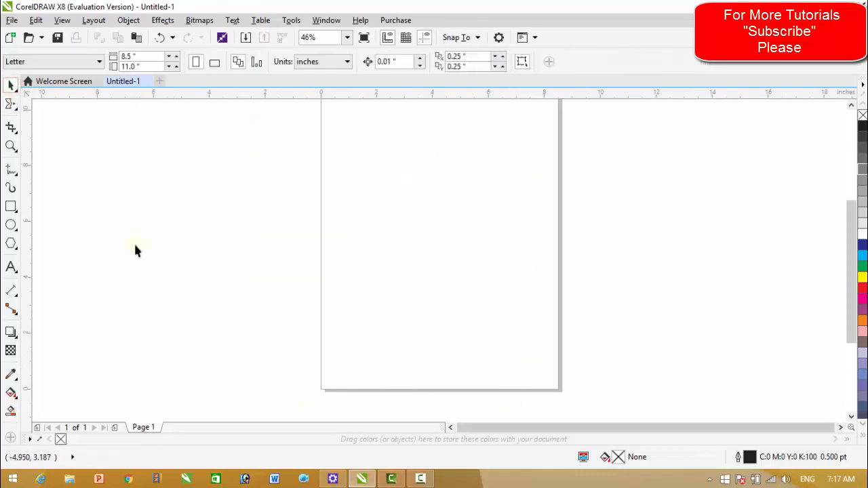
Draw a rectangle about 6.03 by 4.53 in in the middle of the page
{"action": "left_click", "coordinate": [12, 105]}
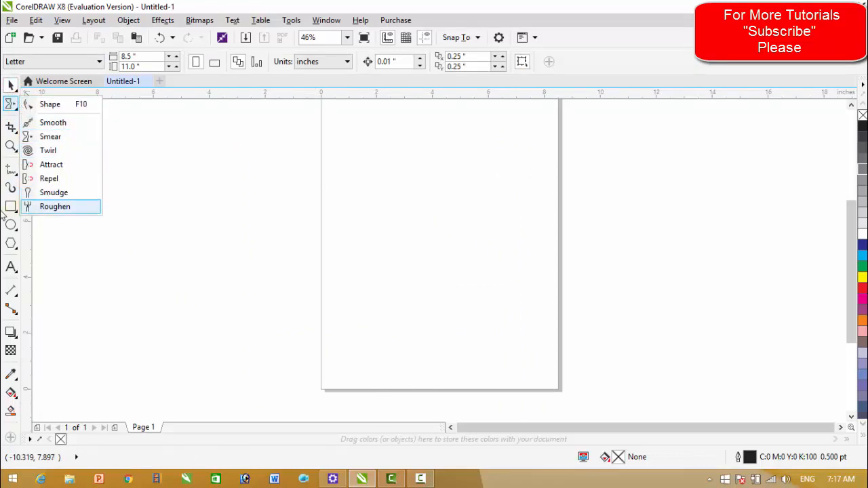
{"action": "left_click", "coordinate": [11, 205]}
{"action": "left_click_drag", "start_coordinate": [344, 158], "coordinate": [514, 284]}
Twirl the rectangle's upper-left corner into a tight multi-turn spiral with the Twirl tool
{"action": "left_click", "coordinate": [11, 105]}
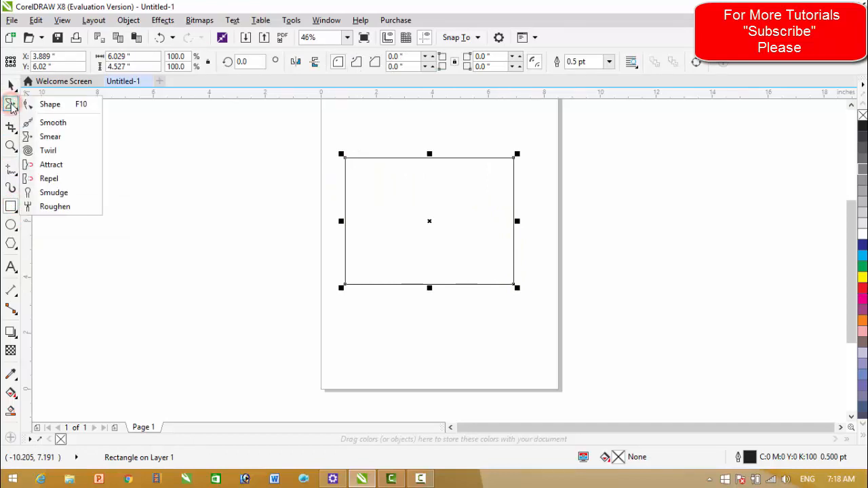
{"action": "left_click", "coordinate": [53, 152]}
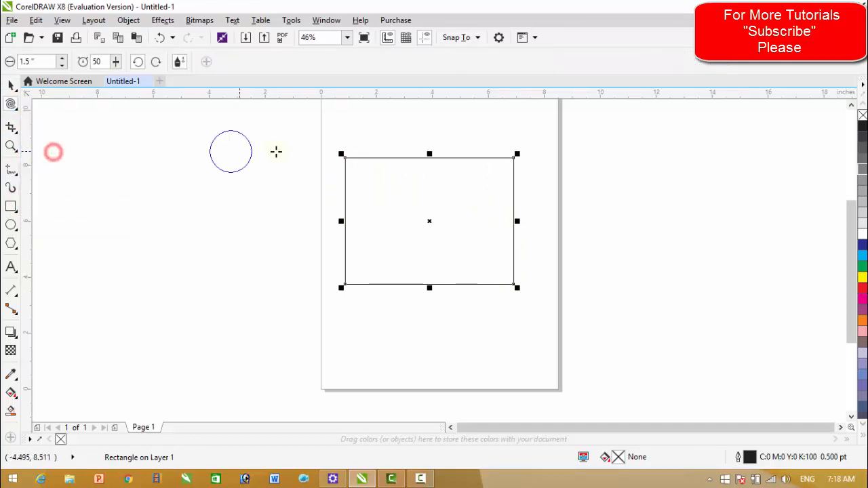
{"action": "left_click", "coordinate": [344, 156]}
{"action": "left_click_drag", "start_coordinate": [344, 156], "coordinate": [345, 156]}
Add short twirls near the middle of all four rectangle sides and at its lower-right and upper-right corners
{"action": "left_click_drag", "start_coordinate": [437, 157], "coordinate": [430, 169]}
{"action": "left_click_drag", "start_coordinate": [407, 285], "coordinate": [406, 285]}
{"action": "left_click_drag", "start_coordinate": [513, 231], "coordinate": [512, 232]}
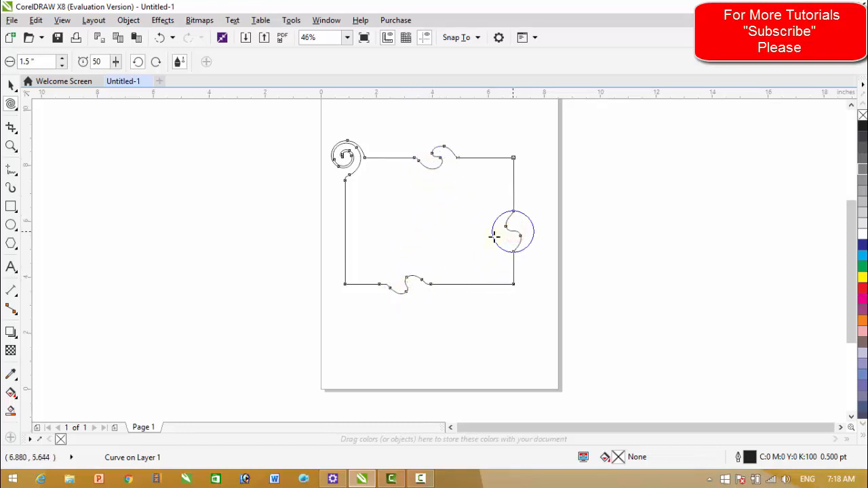
{"action": "left_click_drag", "start_coordinate": [345, 231], "coordinate": [351, 234]}
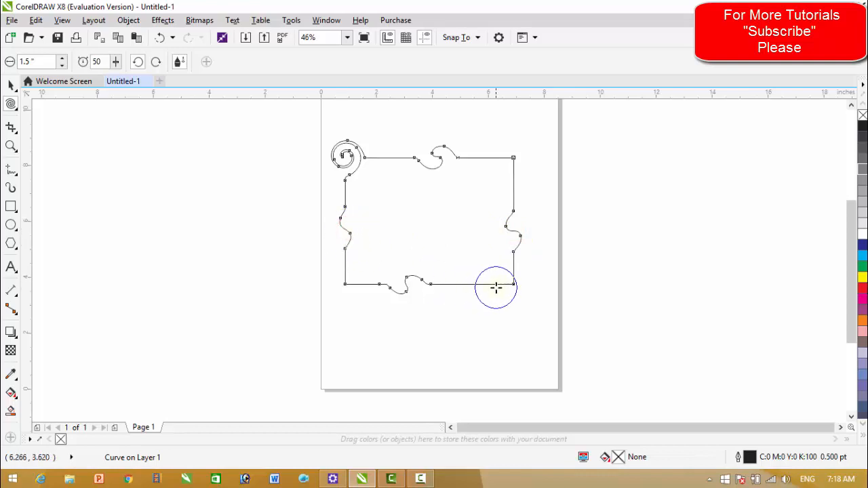
{"action": "left_click_drag", "start_coordinate": [510, 285], "coordinate": [511, 285]}
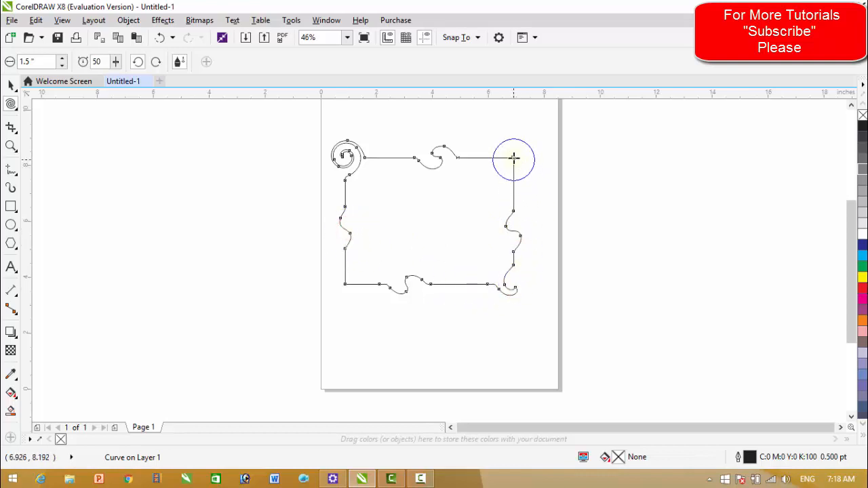
{"action": "left_click_drag", "start_coordinate": [513, 157], "coordinate": [514, 158]}
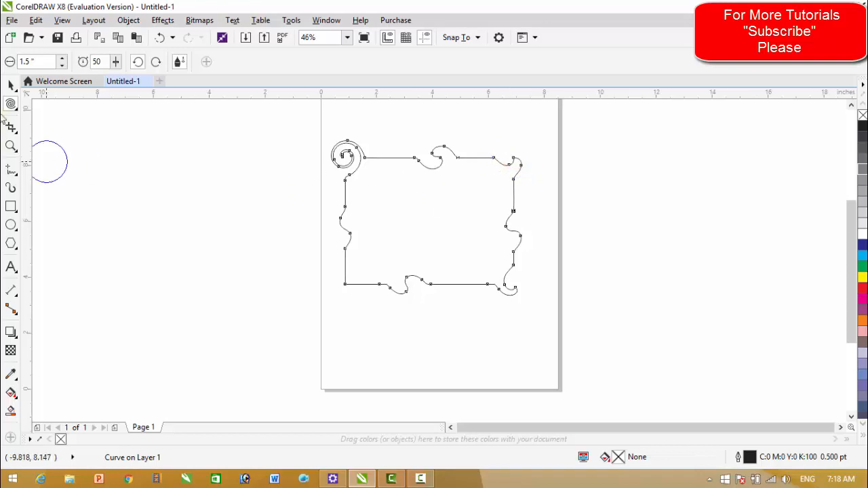
Select the twirled rectangle and delete it from the page
{"action": "left_click", "coordinate": [11, 85]}
{"action": "left_click_drag", "start_coordinate": [291, 122], "coordinate": [568, 348]}
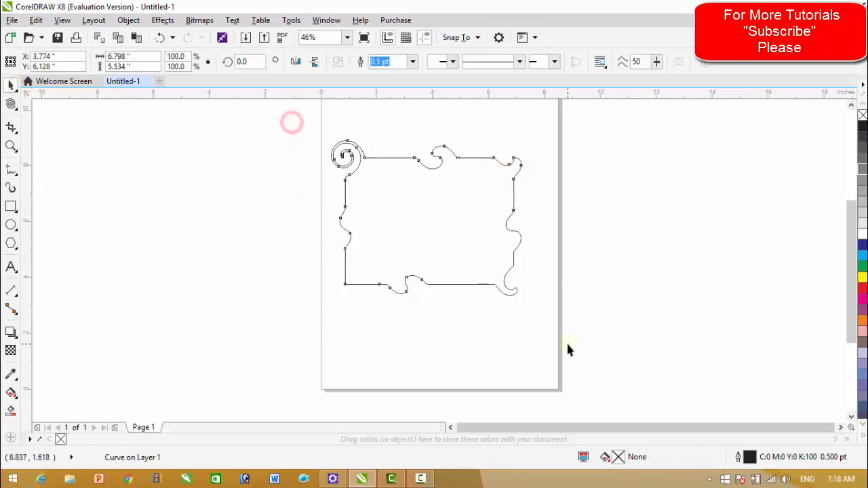
{"action": "left_click", "coordinate": [370, 323]}
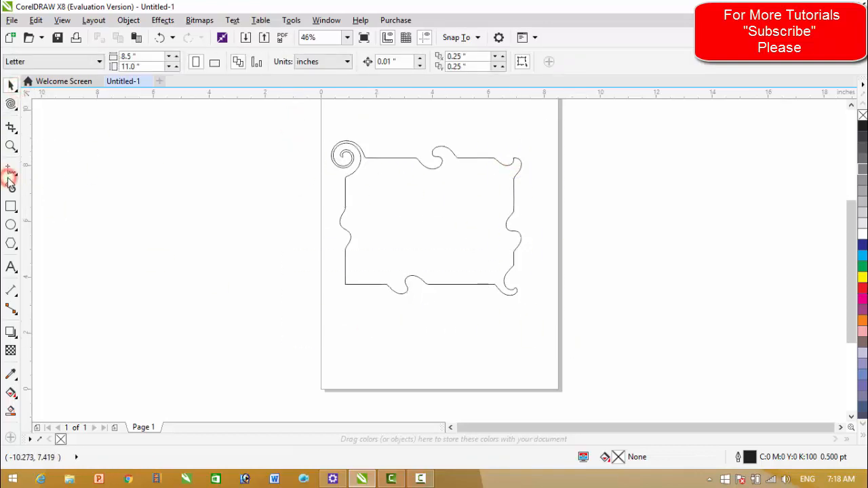
{"action": "left_click", "coordinate": [12, 105]}
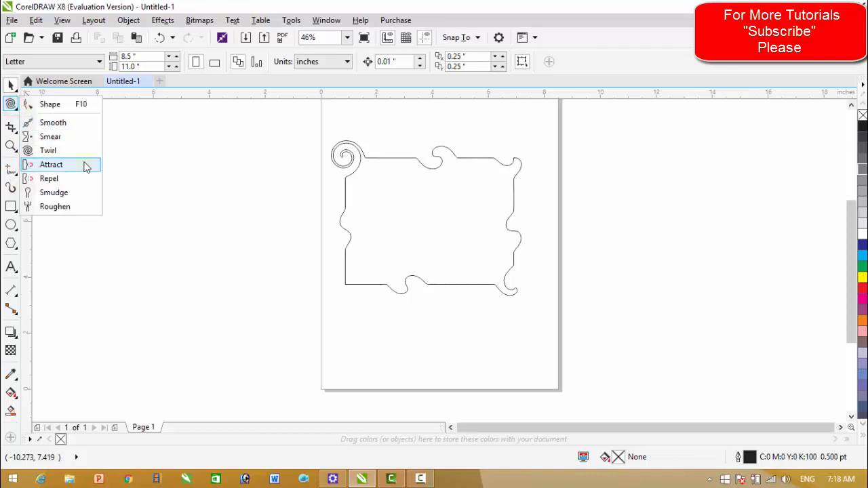
{"action": "left_click", "coordinate": [195, 213]}
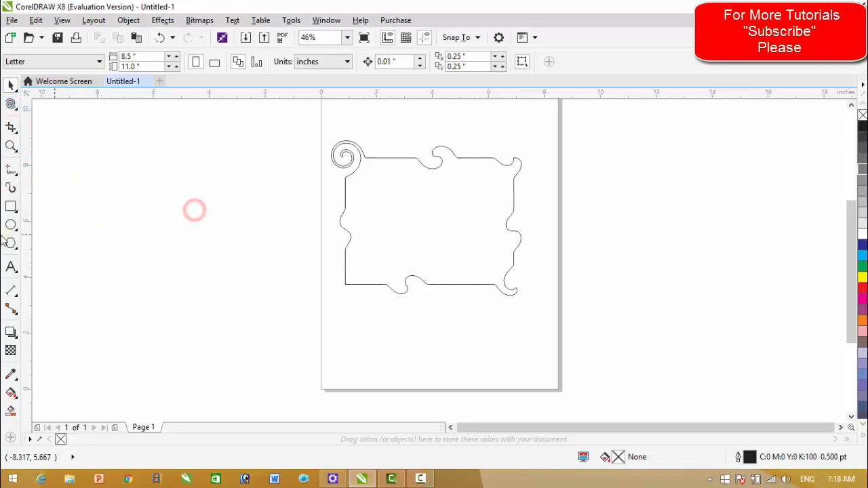
{"action": "left_click", "coordinate": [12, 171]}
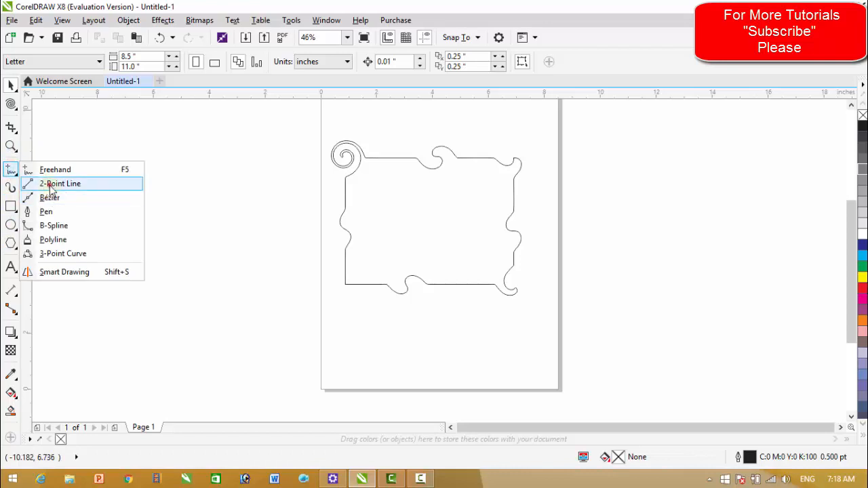
{"action": "left_click", "coordinate": [49, 184]}
{"action": "left_click", "coordinate": [11, 85]}
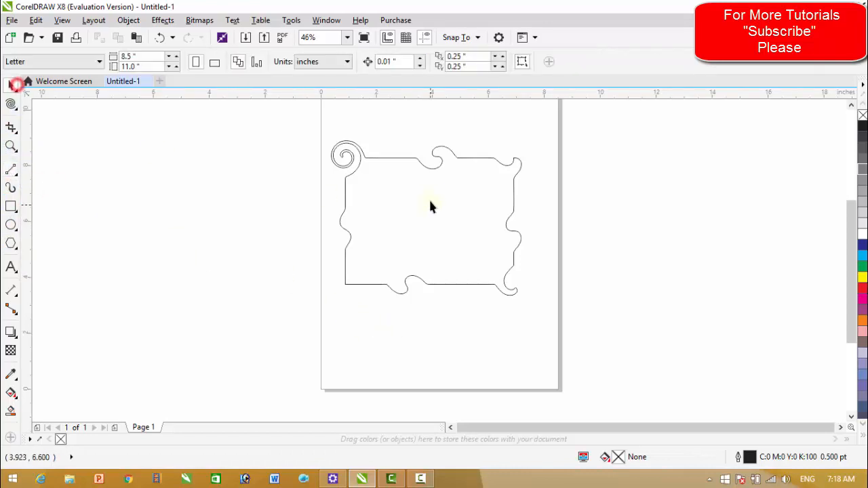
{"action": "left_click", "coordinate": [428, 169]}
{"action": "key", "text": "Delete"}
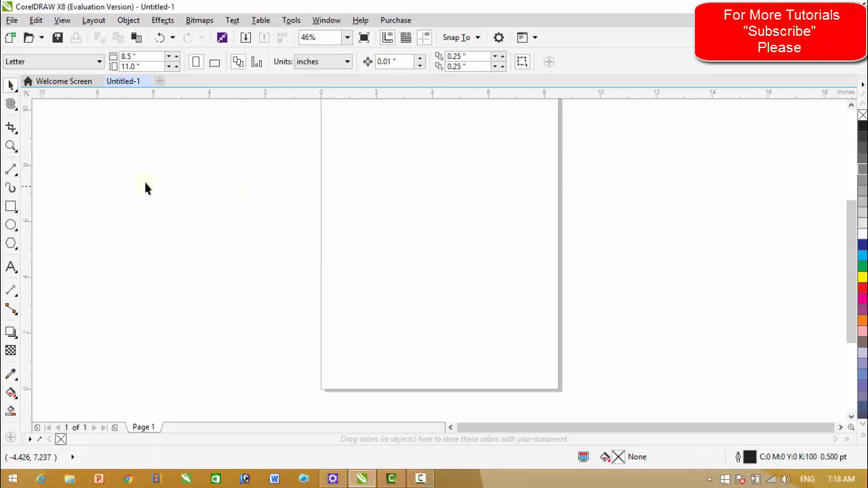
Draw a horizontal 2-point line about 6.6 in long across the page and roughen its full length into a zigzag
{"action": "left_click", "coordinate": [12, 168]}
{"action": "left_click_drag", "start_coordinate": [373, 216], "coordinate": [531, 215]}
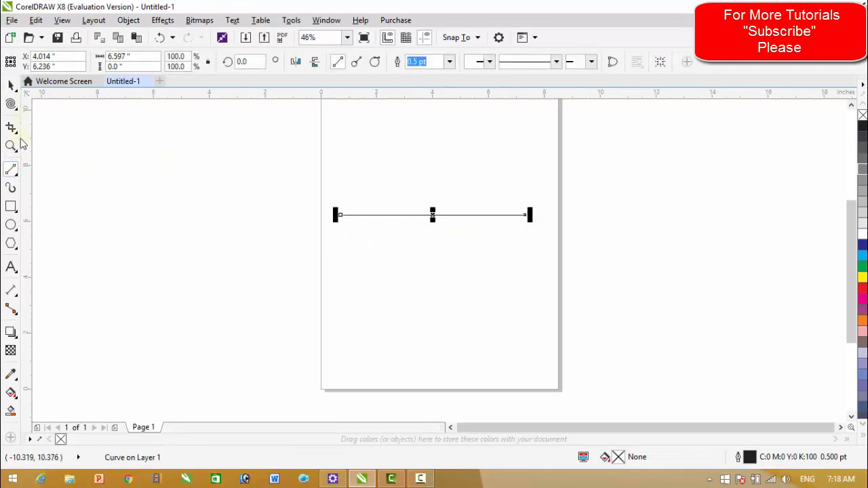
{"action": "left_click", "coordinate": [12, 169]}
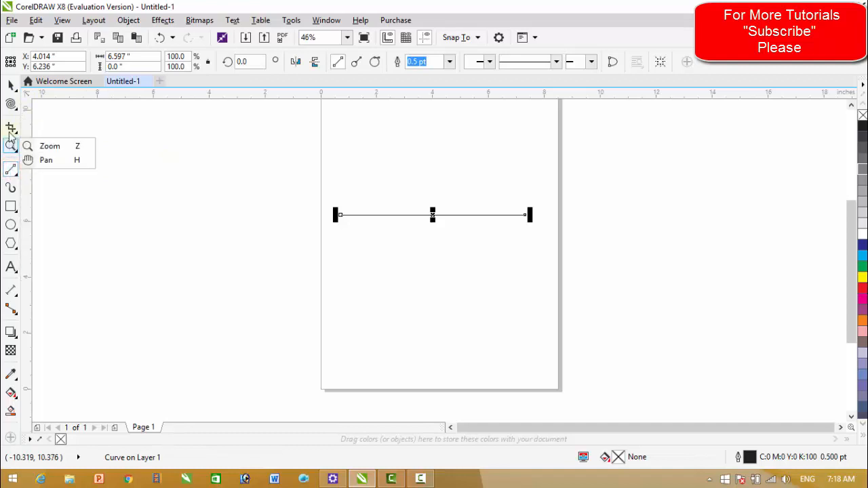
{"action": "mouse_move", "coordinate": [11, 103]}
{"action": "left_click", "coordinate": [49, 206]}
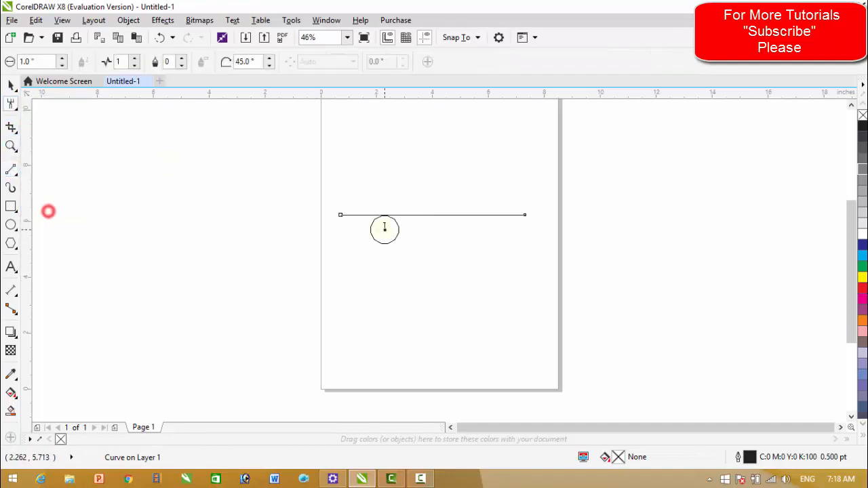
{"action": "left_click_drag", "start_coordinate": [339, 215], "coordinate": [525, 217]}
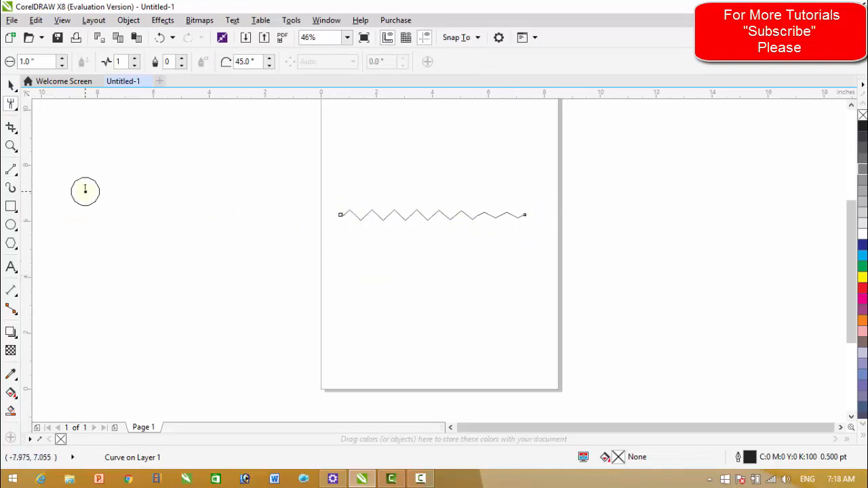
Pull the zigzag line's peaks together with the Attract tool in its left part and just right of its middle
{"action": "left_click", "coordinate": [12, 106]}
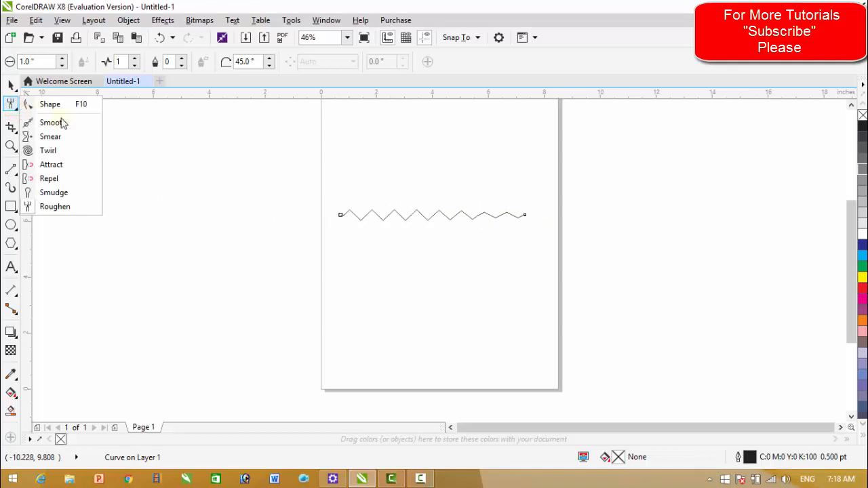
{"action": "left_click", "coordinate": [58, 165]}
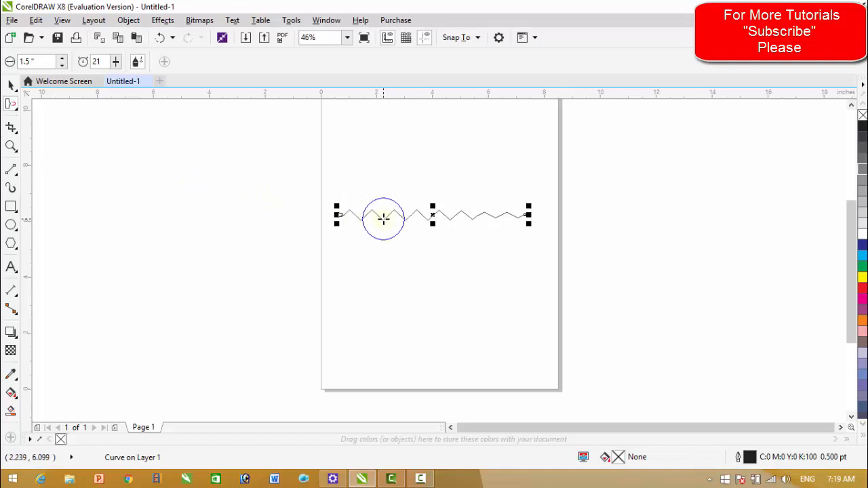
{"action": "left_click", "coordinate": [383, 218]}
{"action": "left_click", "coordinate": [383, 217]}
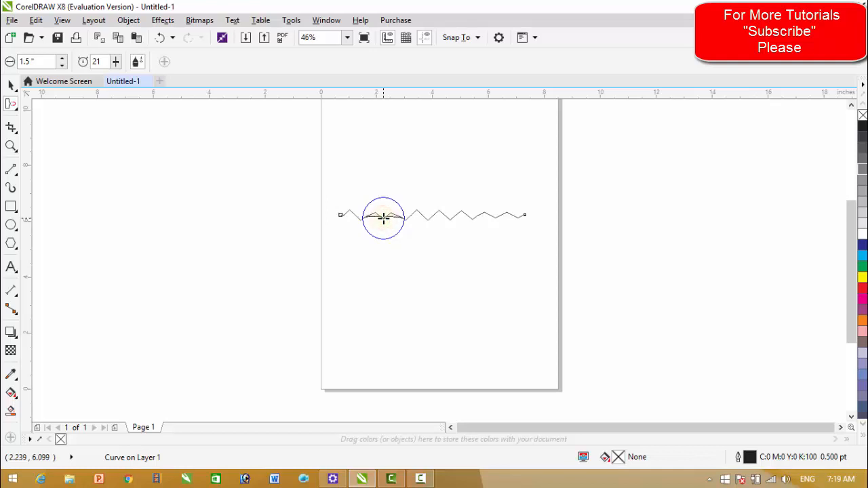
{"action": "left_click", "coordinate": [383, 218]}
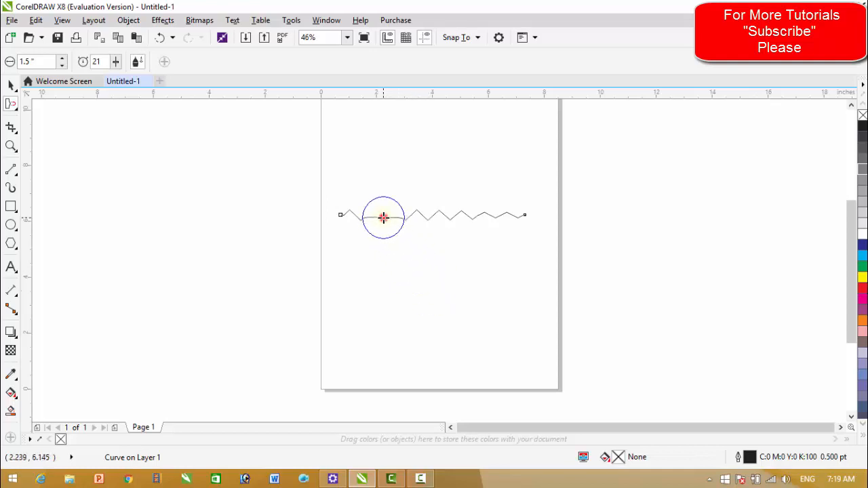
{"action": "left_click", "coordinate": [451, 217]}
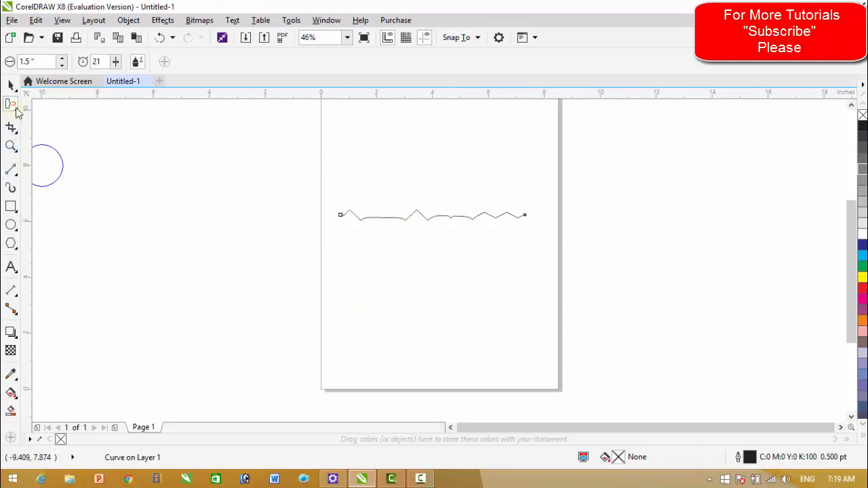
{"action": "left_click", "coordinate": [15, 106]}
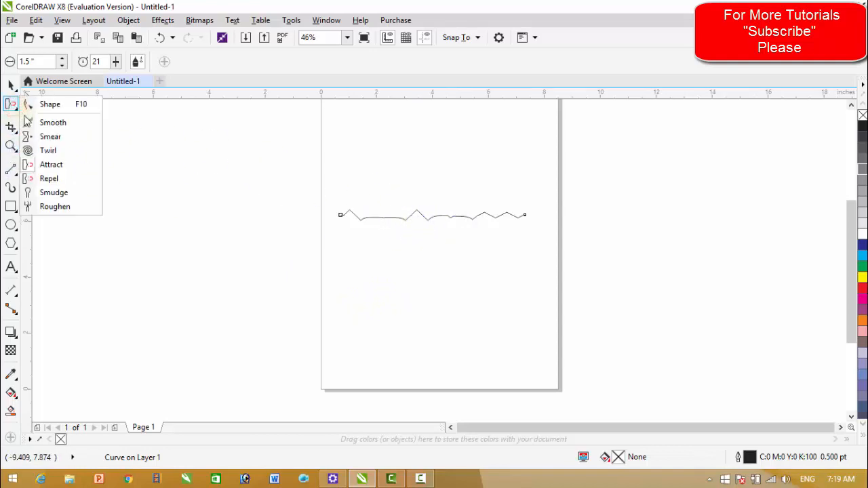
{"action": "left_click", "coordinate": [70, 182]}
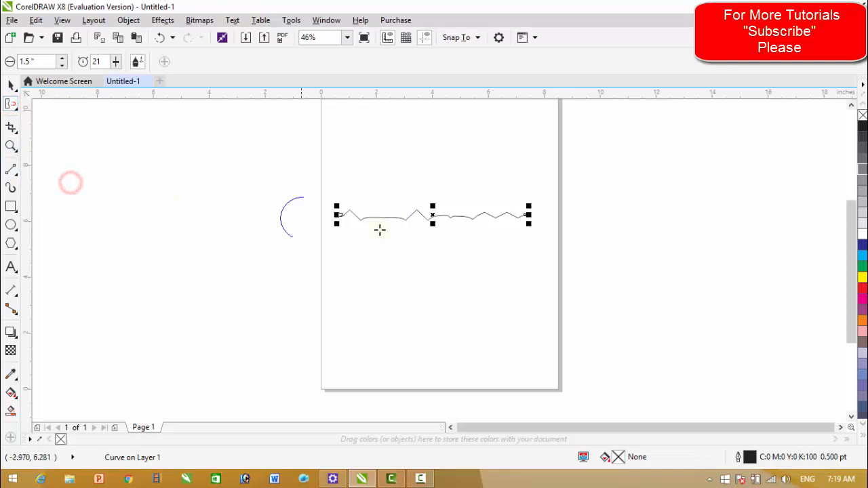
{"action": "left_click", "coordinate": [12, 85]}
Draw a second horizontal 2-point line about 6.23 in long below the first and roughen it into a zigzag
{"action": "left_click", "coordinate": [11, 169]}
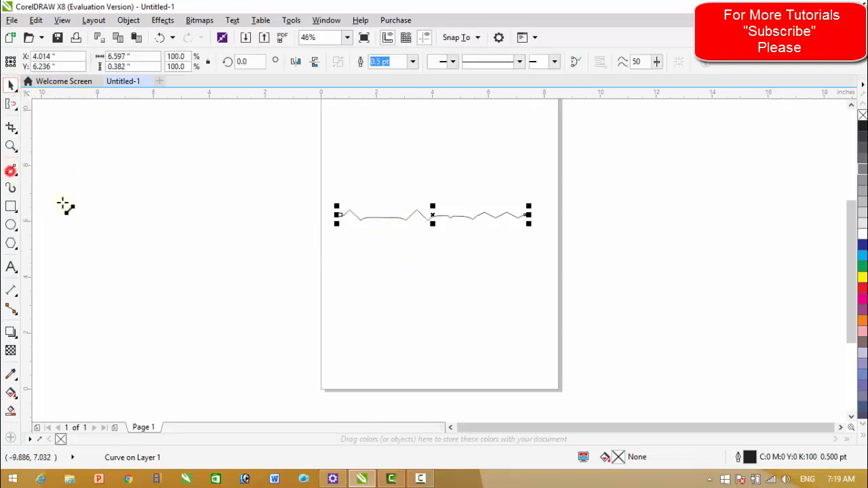
{"action": "left_click", "coordinate": [351, 298]}
{"action": "left_click", "coordinate": [527, 299]}
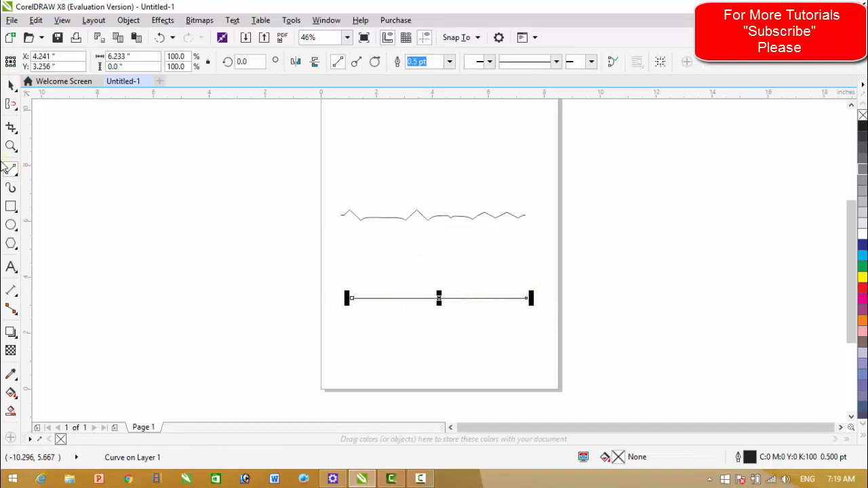
{"action": "left_click", "coordinate": [10, 106]}
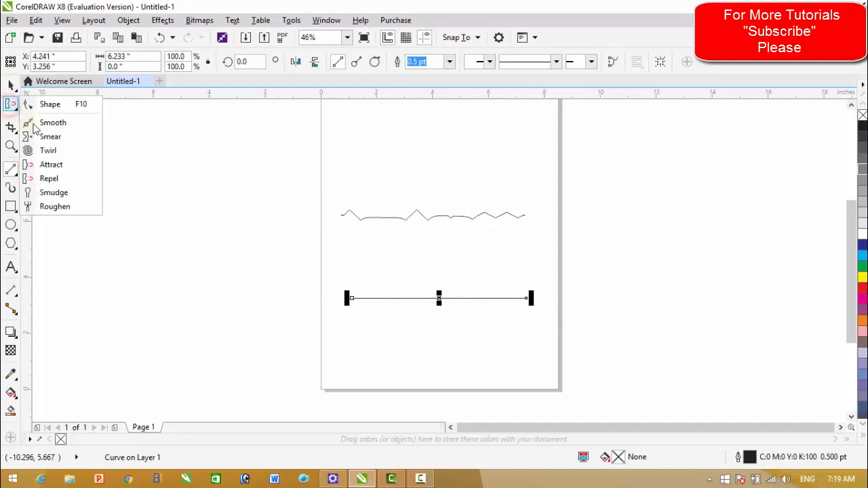
{"action": "left_click", "coordinate": [51, 207]}
{"action": "left_click_drag", "start_coordinate": [350, 298], "coordinate": [526, 299]}
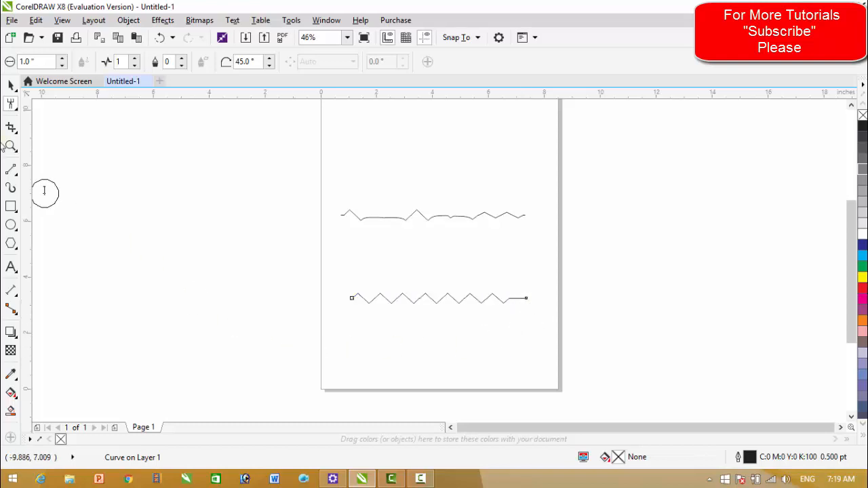
Push apart the peaks in the left part of the lower zigzag line with the Repel tool
{"action": "left_click", "coordinate": [14, 105]}
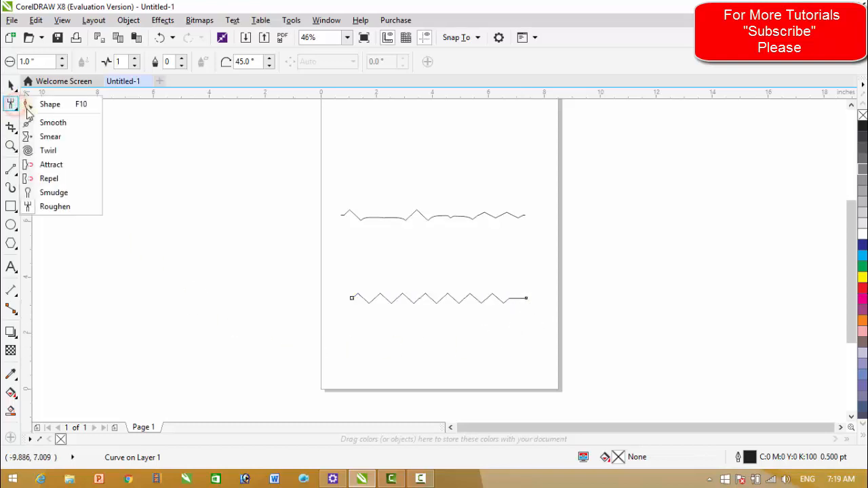
{"action": "left_click", "coordinate": [57, 179]}
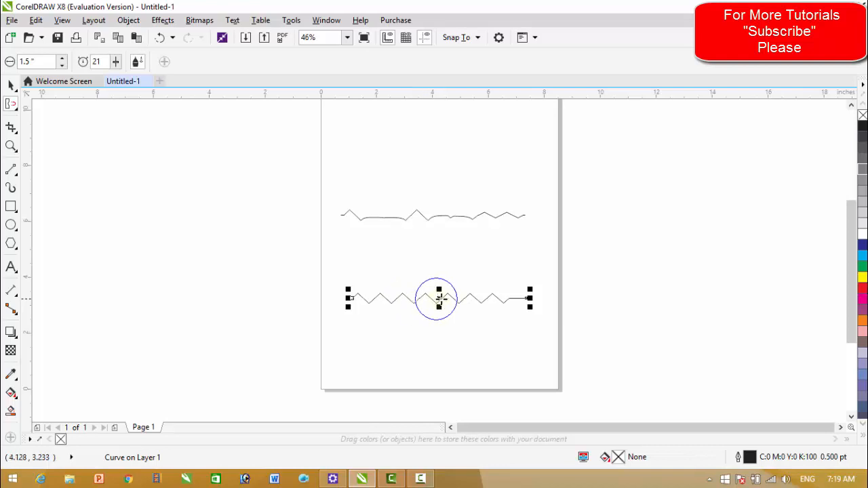
{"action": "left_click", "coordinate": [388, 300]}
{"action": "mouse_move", "coordinate": [388, 300]}
{"action": "left_mouse_down"}
{"action": "mouse_move", "coordinate": [514, 297]}
{"action": "mouse_move", "coordinate": [363, 300]}
{"action": "left_mouse_up"}
Select both zigzag lines on the page and delete them
{"action": "left_click", "coordinate": [11, 84]}
{"action": "left_click_drag", "start_coordinate": [337, 195], "coordinate": [568, 348]}
{"action": "key", "text": "Delete"}
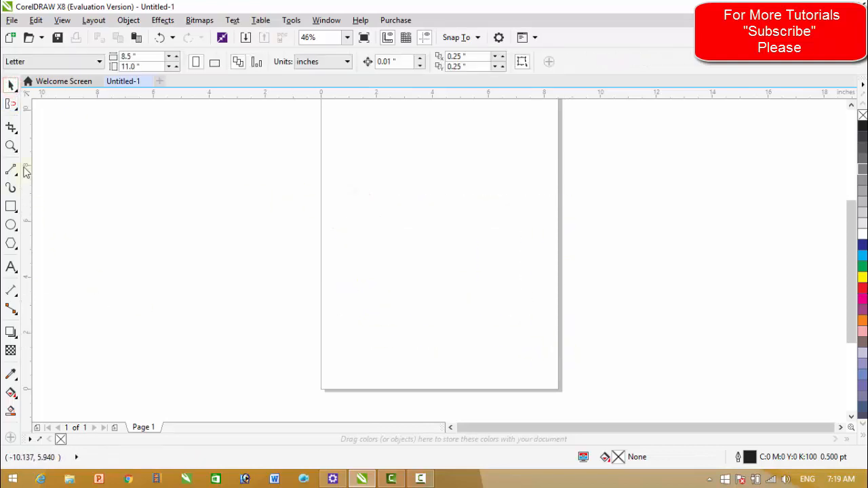
Draw a rectangle about 6.23 by 4.78 in in the middle of the page
{"action": "left_click", "coordinate": [10, 106]}
{"action": "left_click", "coordinate": [48, 178]}
{"action": "left_click", "coordinate": [10, 207]}
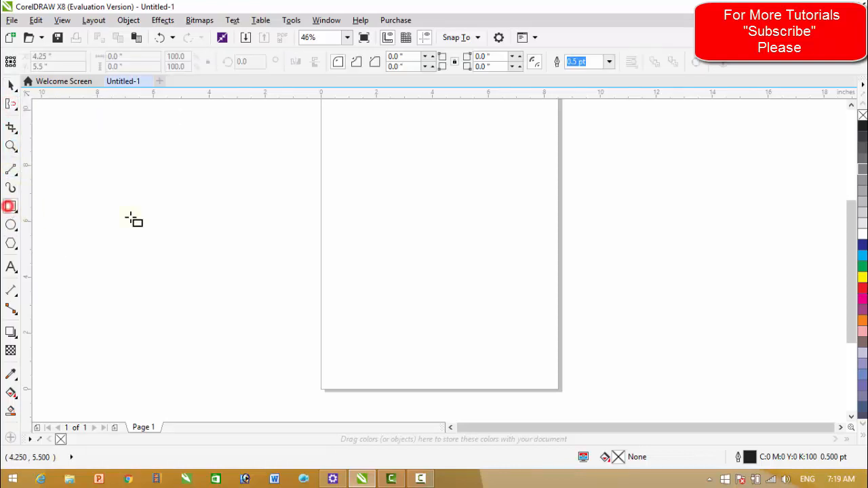
{"action": "left_click_drag", "start_coordinate": [333, 160], "coordinate": [509, 293]}
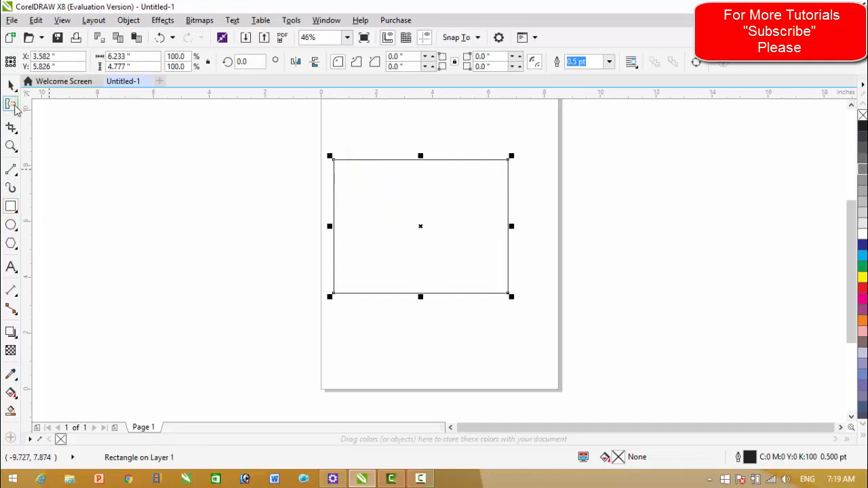
Smudge small bumps and a dent into the rectangle's top edge using the Smudge tool with a 1.0 in nib
{"action": "left_click", "coordinate": [10, 105]}
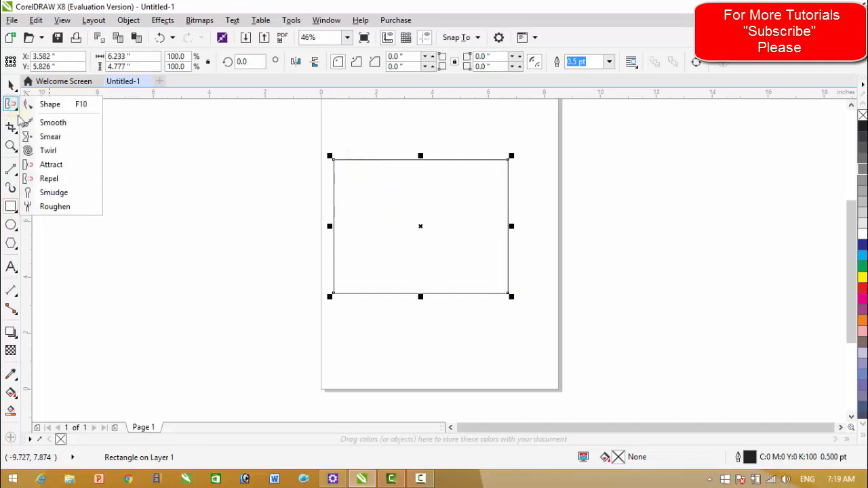
{"action": "left_click", "coordinate": [56, 195]}
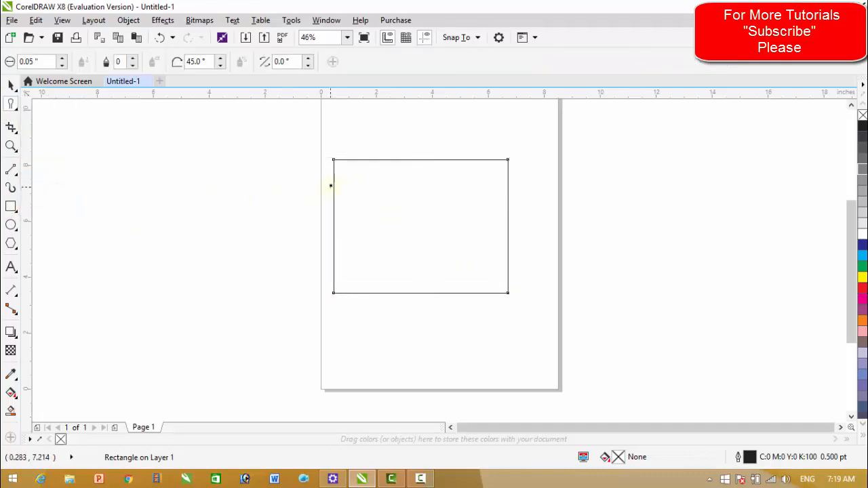
{"action": "double_click", "coordinate": [40, 62]}
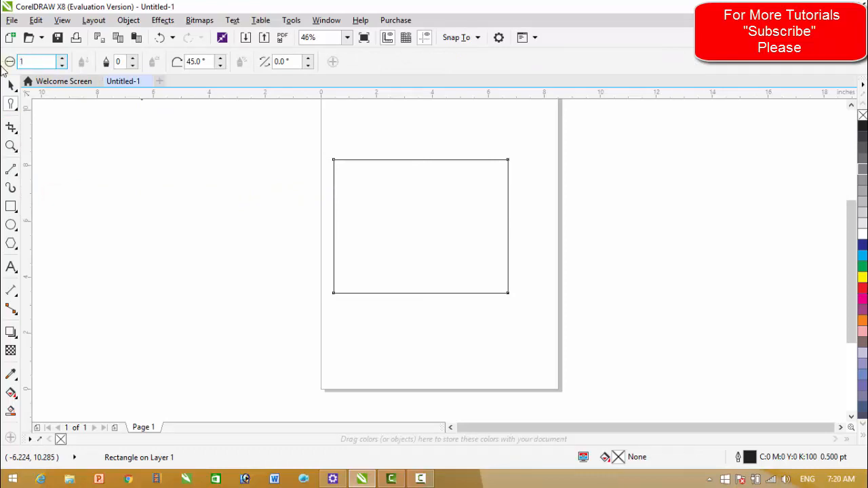
{"action": "key", "text": "Return"}
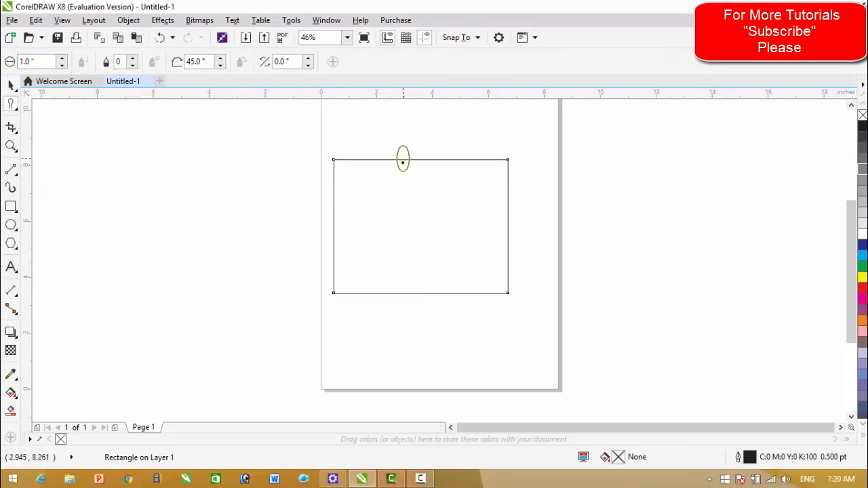
{"action": "left_click_drag", "start_coordinate": [399, 171], "coordinate": [375, 162]}
{"action": "left_click_drag", "start_coordinate": [451, 149], "coordinate": [450, 152]}
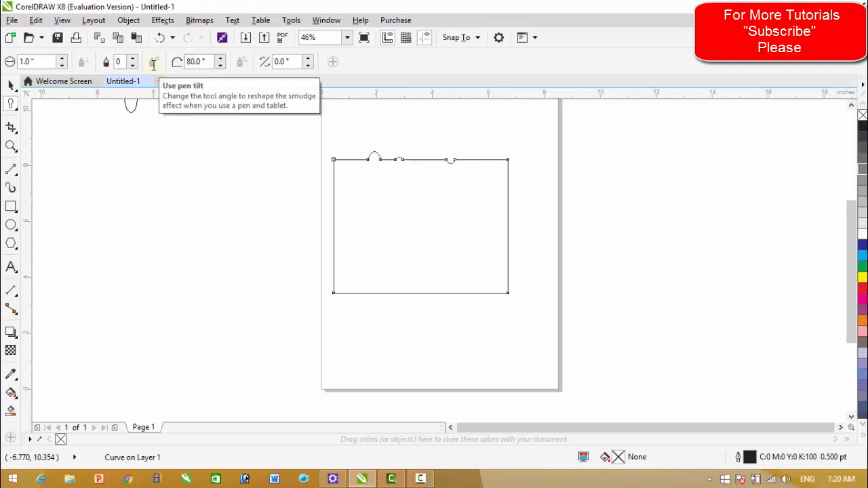
Smudge two rounded bulges outward on the rectangle's right edge with an 80° pen tilt, and reset the tilt to 45°
{"action": "left_click", "coordinate": [501, 206]}
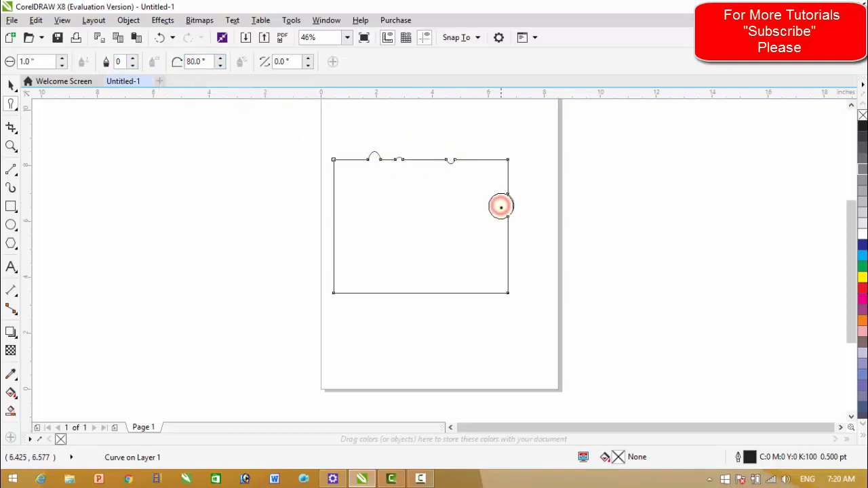
{"action": "left_click", "coordinate": [501, 238]}
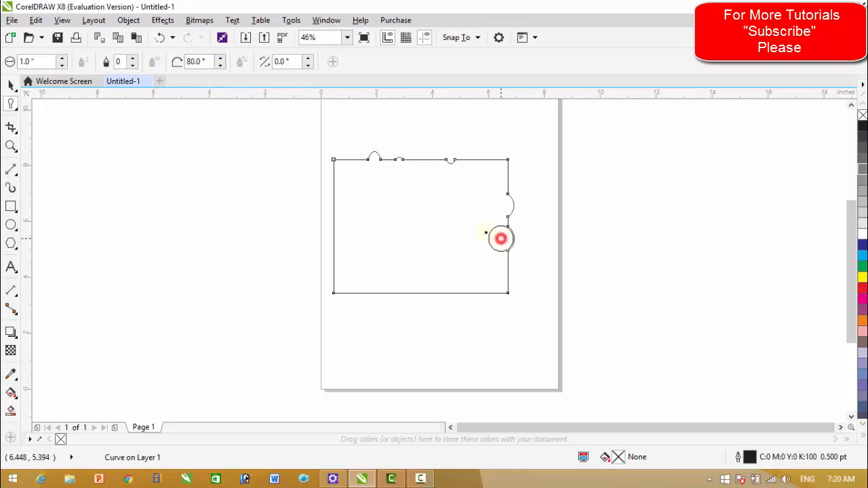
{"action": "double_click", "coordinate": [206, 60]}
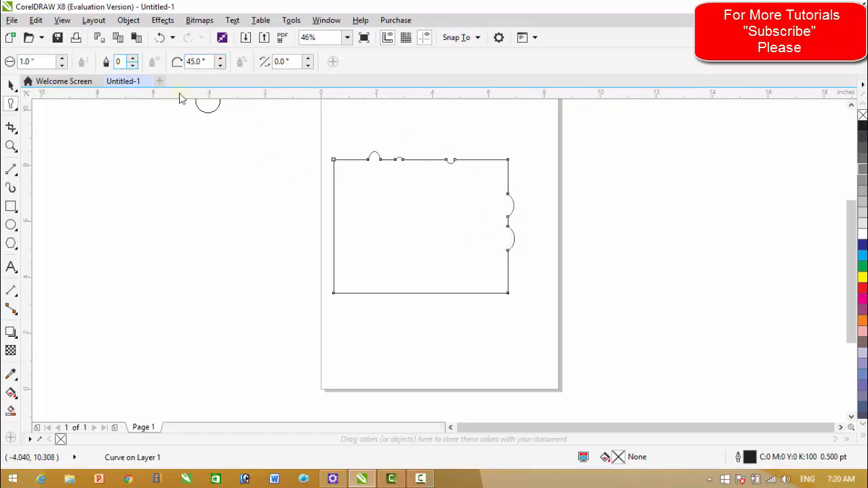
Smudge the rectangle's left edge inward with a 45° pen tilt, and again higher up with the tilt set to 20°
{"action": "left_click", "coordinate": [332, 239]}
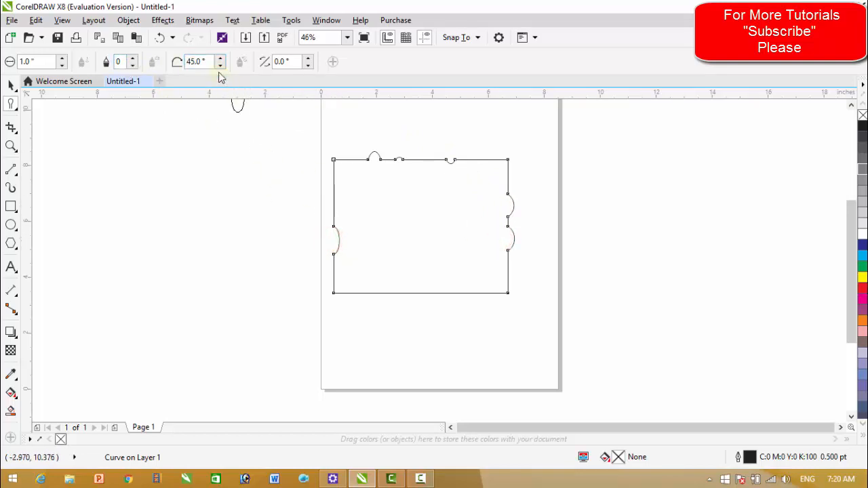
{"action": "double_click", "coordinate": [202, 61]}
{"action": "type", "text": "20"}
{"action": "key", "text": "Return"}
{"action": "left_click", "coordinate": [323, 193]}
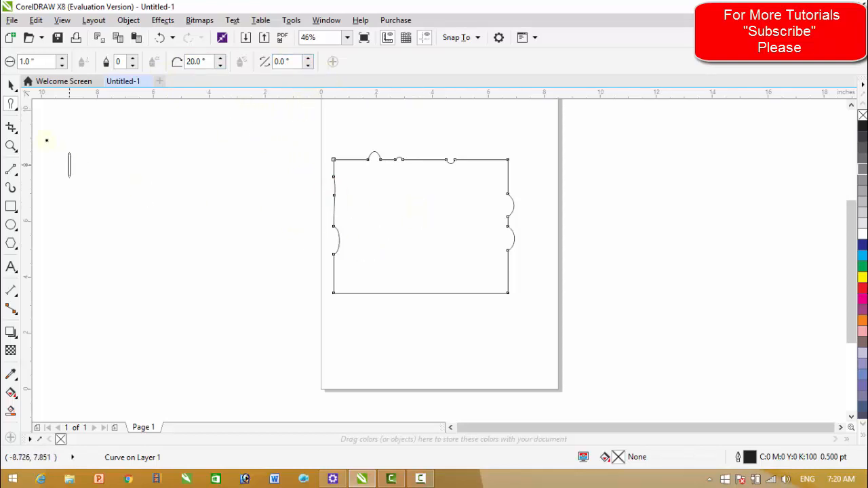
{"action": "left_click", "coordinate": [11, 86]}
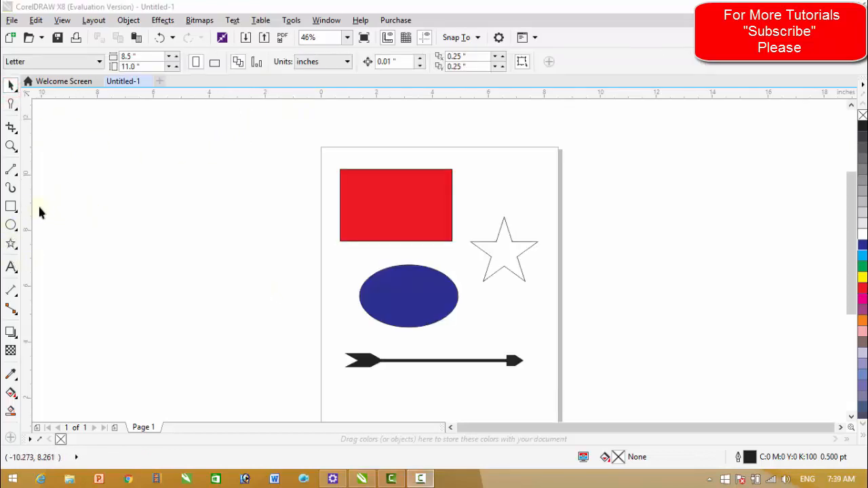
Crop the red rectangle down to a smaller rectangular area inside it
{"action": "left_click", "coordinate": [394, 197]}
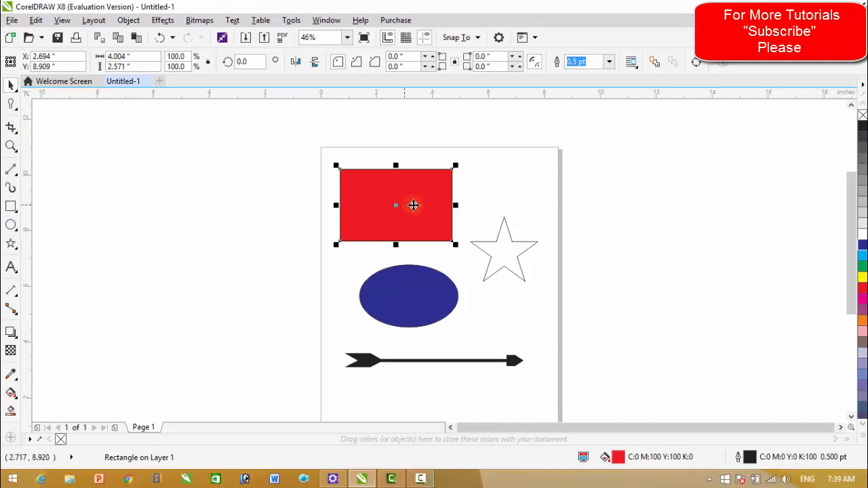
{"action": "left_click", "coordinate": [10, 129]}
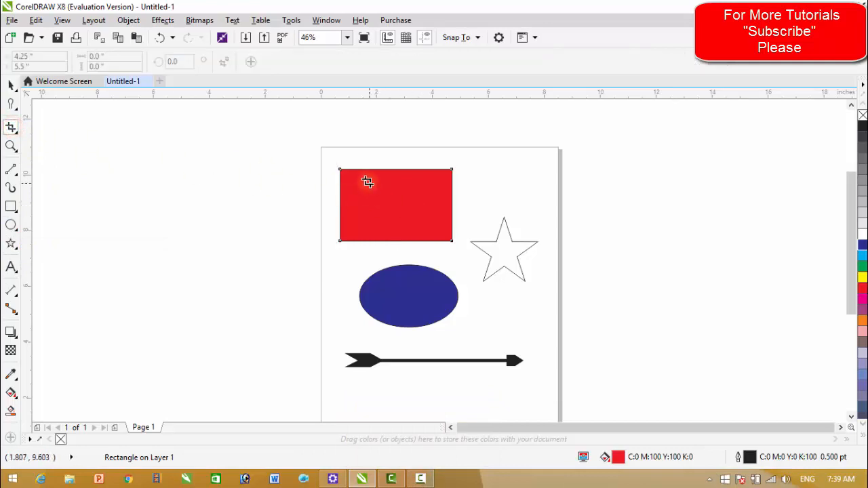
{"action": "left_click_drag", "start_coordinate": [366, 181], "coordinate": [418, 218]}
{"action": "double_click", "coordinate": [394, 201]}
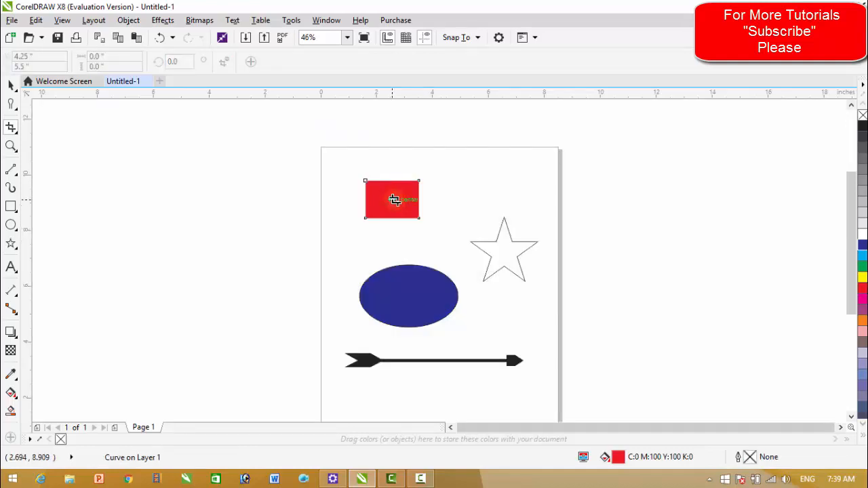
Fill the five-pointed star with blue
{"action": "left_click", "coordinate": [11, 84]}
{"action": "left_click", "coordinate": [526, 262]}
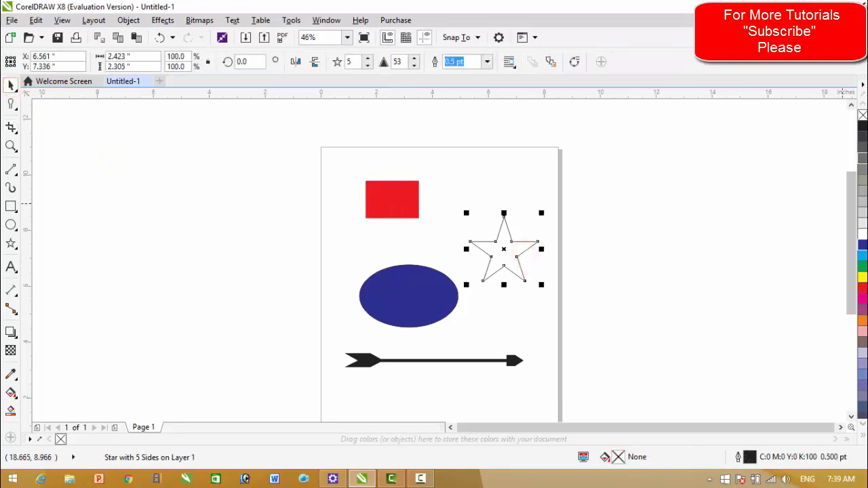
{"action": "left_click", "coordinate": [863, 248]}
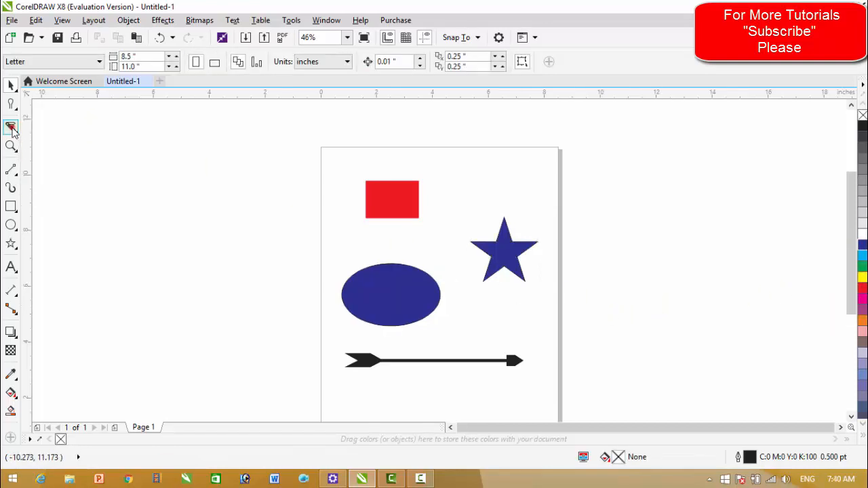
Cut the blue ellipse in two with a straight diagonal Knife cut from its upper left to its lower right
{"action": "left_click", "coordinate": [11, 127]}
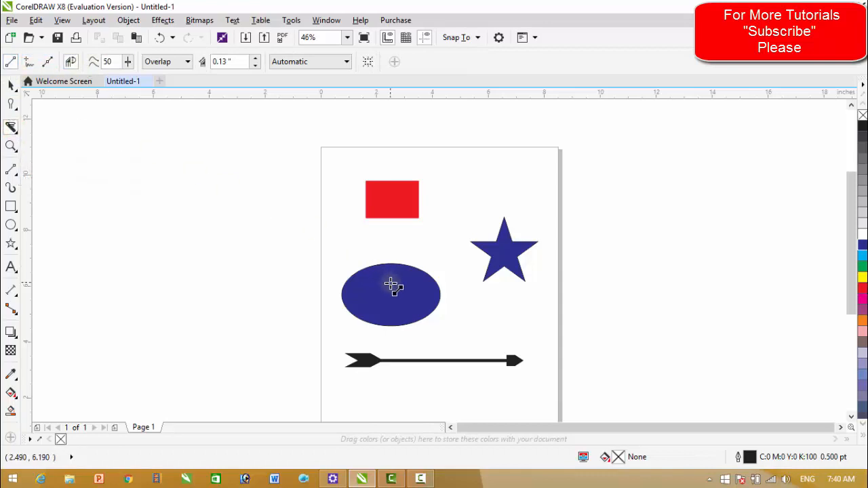
{"action": "left_click", "coordinate": [12, 85]}
{"action": "left_click", "coordinate": [401, 305]}
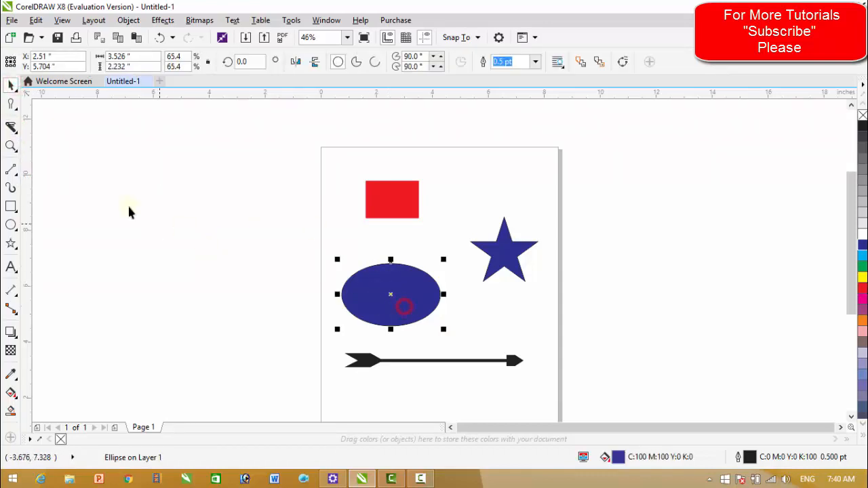
{"action": "left_click", "coordinate": [14, 129]}
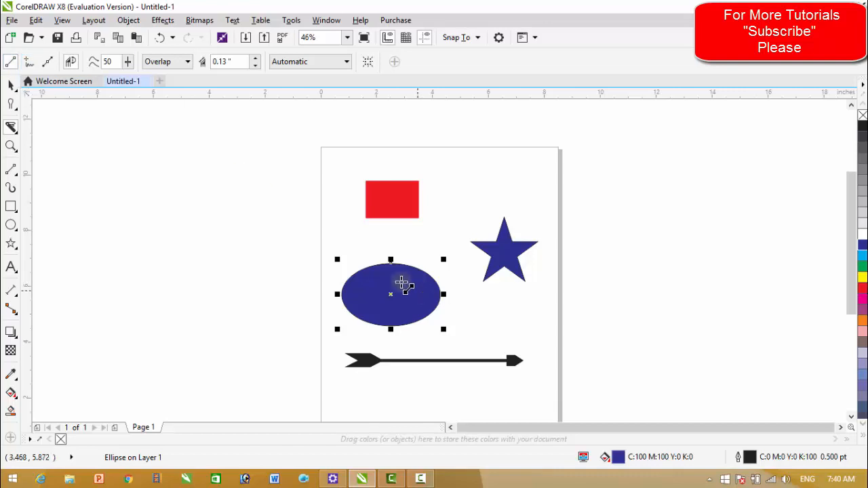
{"action": "mouse_move", "coordinate": [362, 258]}
{"action": "left_mouse_down"}
{"action": "mouse_move", "coordinate": [452, 338]}
{"action": "mouse_move", "coordinate": [442, 332]}
{"action": "left_mouse_up"}
{"action": "left_click", "coordinate": [10, 85]}
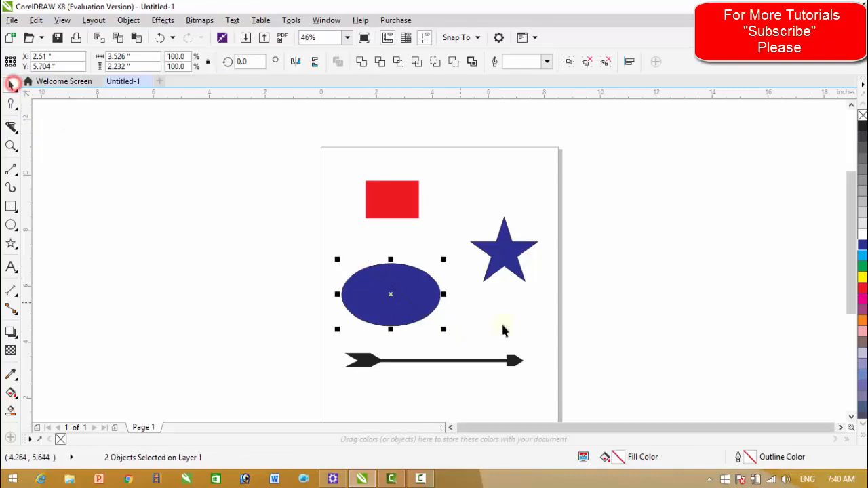
Move the upper-right piece of the cut ellipse slightly up and to the right, leaving a narrow gap
{"action": "left_click", "coordinate": [505, 315]}
{"action": "mouse_move", "coordinate": [416, 285]}
{"action": "left_mouse_down"}
{"action": "mouse_move", "coordinate": [431, 257]}
{"action": "mouse_move", "coordinate": [424, 279]}
{"action": "left_mouse_up"}
{"action": "left_click", "coordinate": [120, 144]}
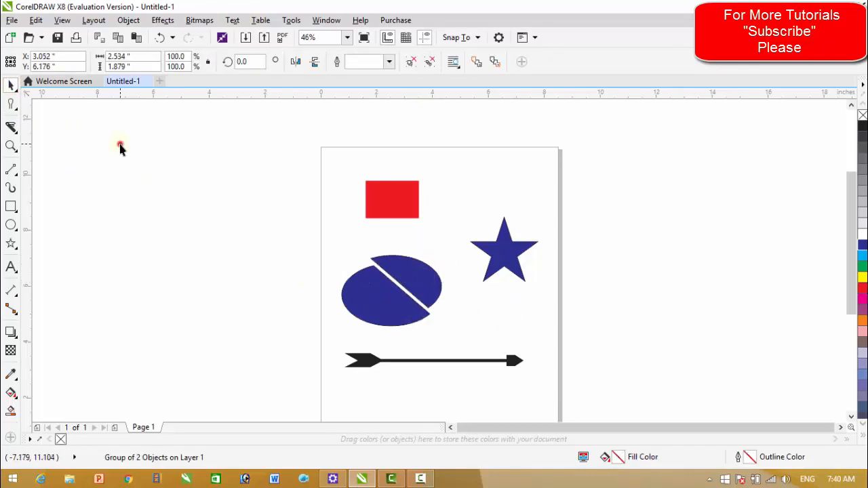
Slice the blue star along a wavy diagonal curve using the Knife tool in Freehand mode
{"action": "left_click", "coordinate": [15, 131]}
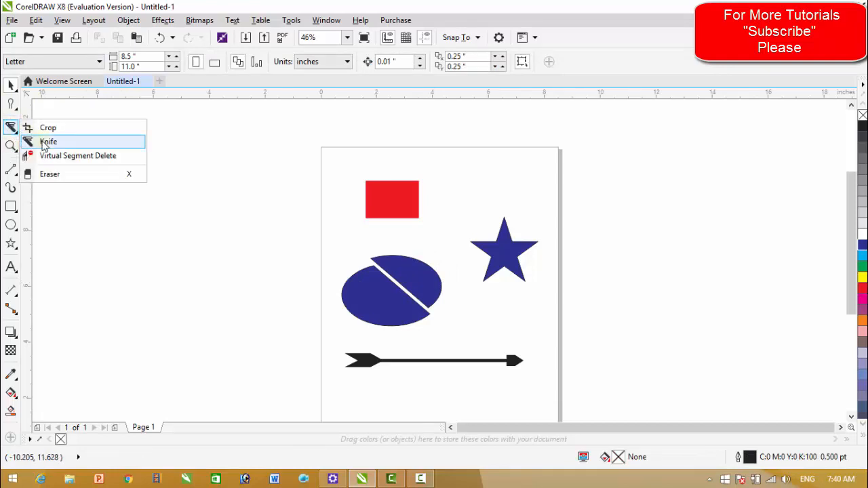
{"action": "left_click", "coordinate": [43, 142]}
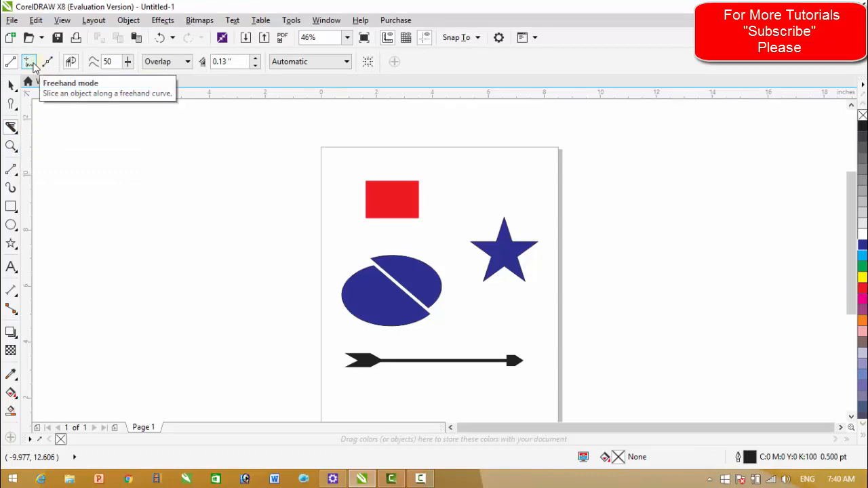
{"action": "left_click", "coordinate": [30, 63]}
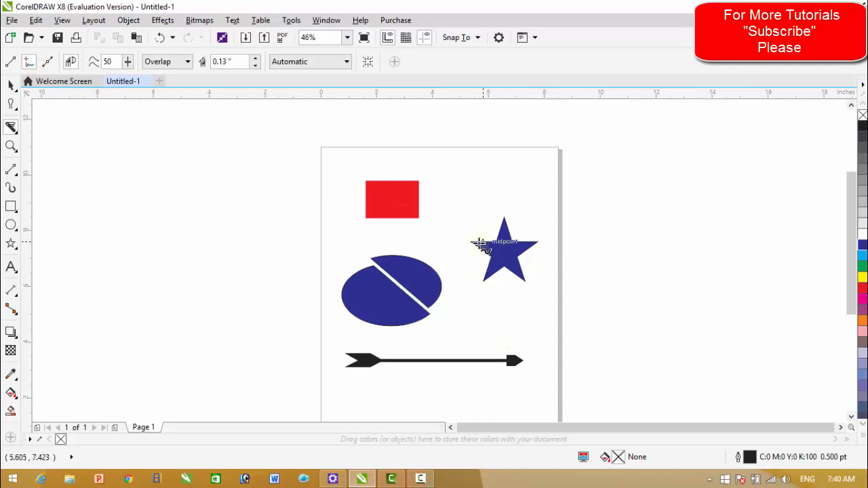
{"action": "mouse_move", "coordinate": [481, 228]}
{"action": "left_mouse_down"}
{"action": "mouse_move", "coordinate": [507, 249]}
{"action": "mouse_move", "coordinate": [513, 266]}
{"action": "mouse_move", "coordinate": [530, 264]}
{"action": "mouse_move", "coordinate": [542, 276]}
{"action": "left_mouse_up"}
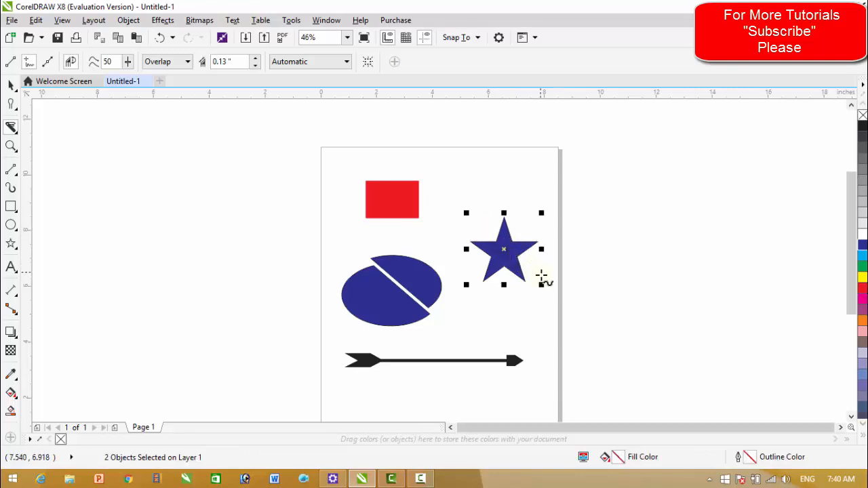
{"action": "left_click", "coordinate": [10, 88]}
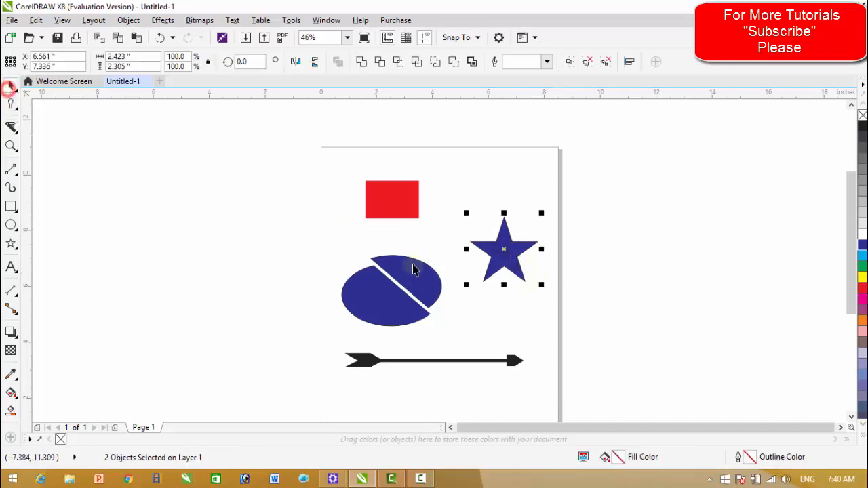
{"action": "left_click", "coordinate": [602, 321]}
Move the upper-right piece of the sliced star up and slightly to the right, away from the rest
{"action": "left_click", "coordinate": [498, 259]}
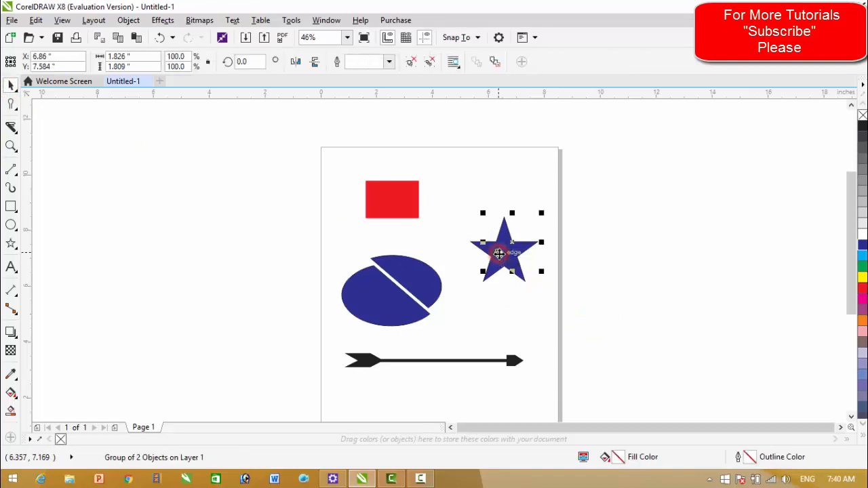
{"action": "left_click", "coordinate": [575, 259]}
{"action": "left_click_drag", "start_coordinate": [525, 251], "coordinate": [533, 235]}
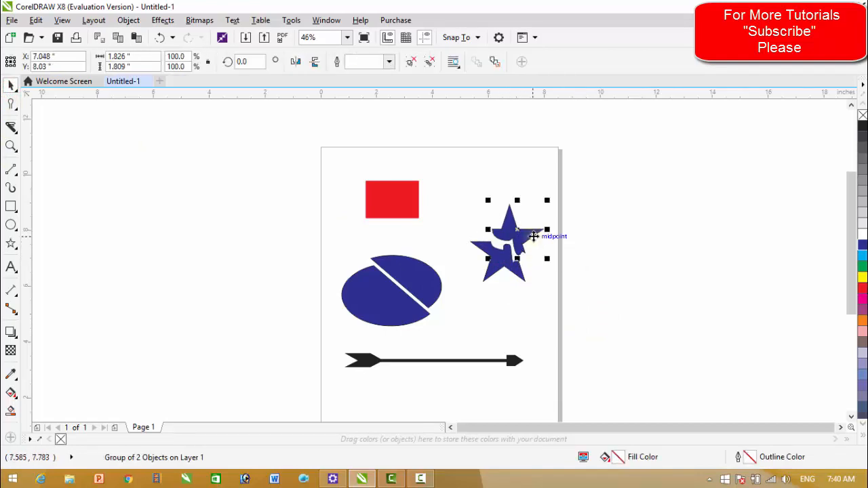
{"action": "left_click", "coordinate": [570, 266]}
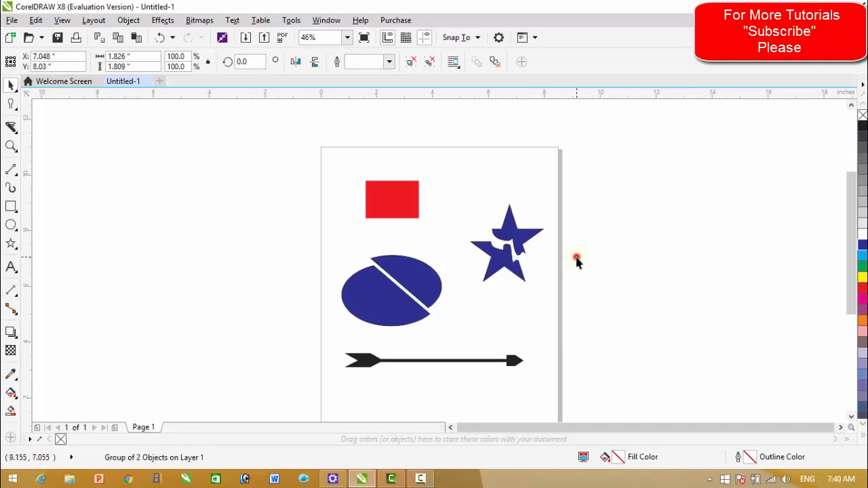
{"action": "left_click", "coordinate": [523, 243]}
{"action": "left_click", "coordinate": [575, 253]}
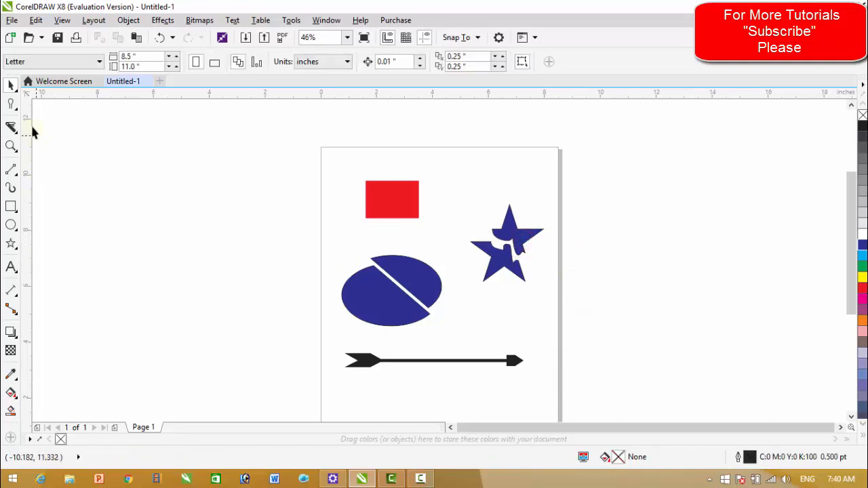
Cut the black arrow along a zigzag path crossing its shaft four times, using the Knife tool in Bezier mode
{"action": "left_click", "coordinate": [12, 128]}
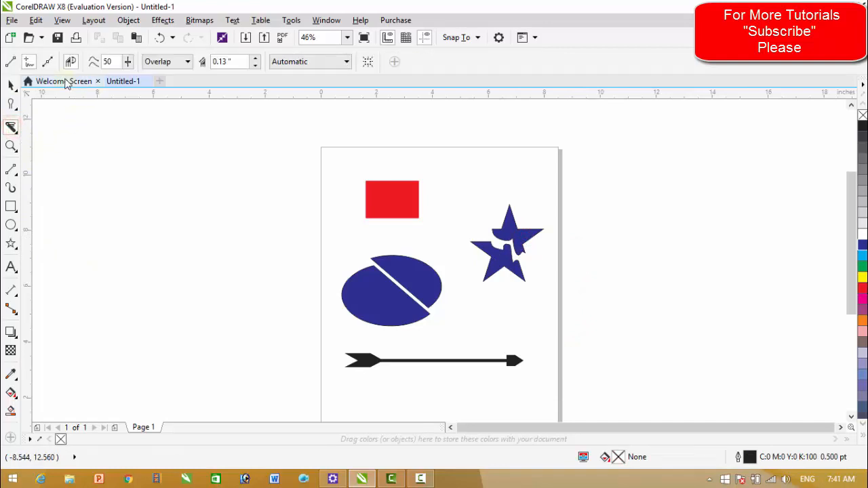
{"action": "left_click", "coordinate": [11, 83]}
{"action": "left_click", "coordinate": [409, 361]}
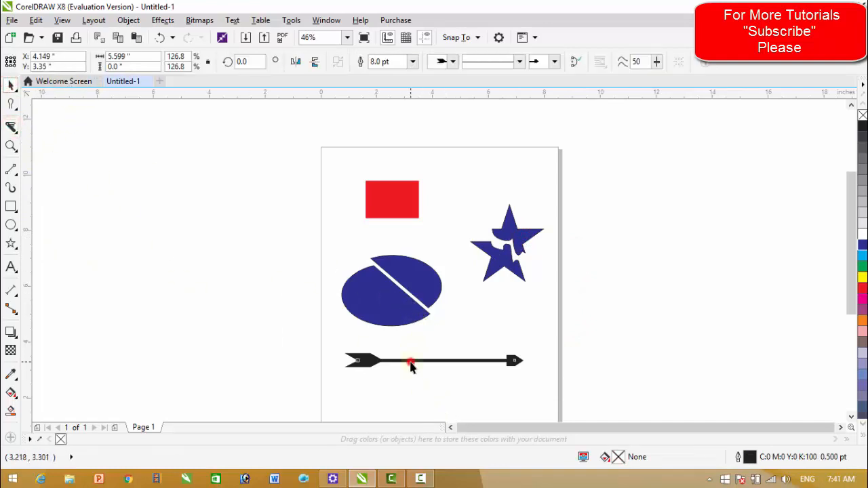
{"action": "left_click", "coordinate": [13, 127]}
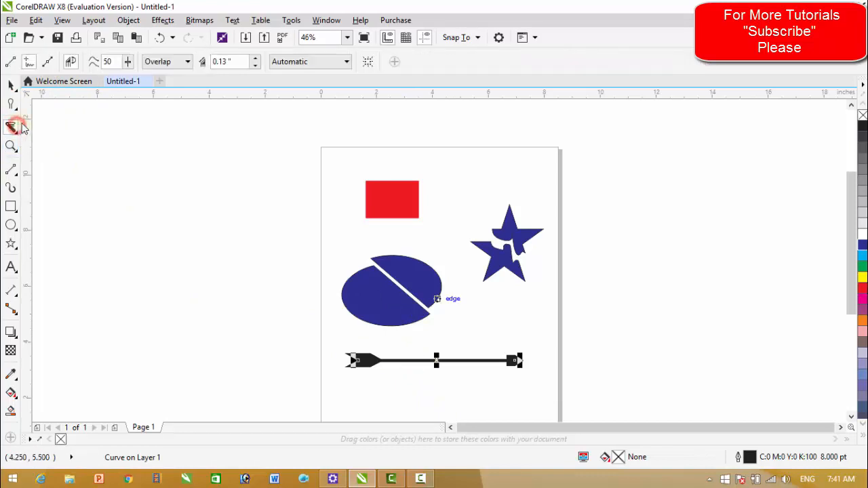
{"action": "left_click", "coordinate": [49, 63]}
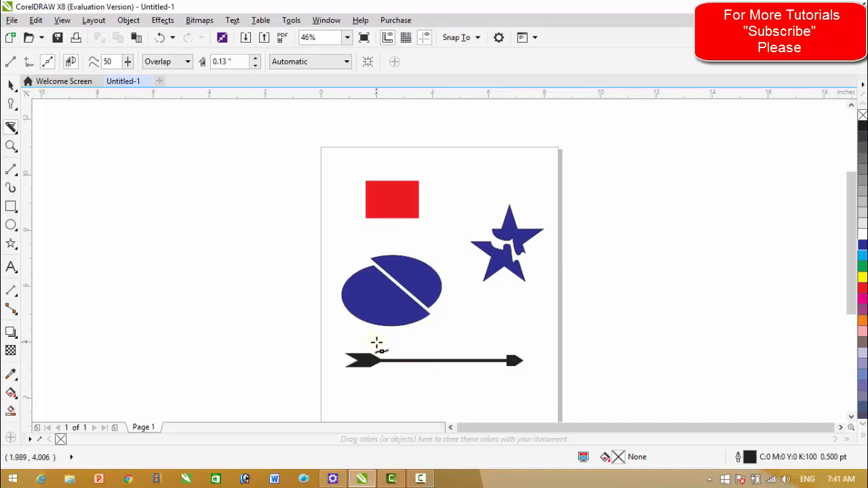
{"action": "left_click_drag", "start_coordinate": [377, 343], "coordinate": [391, 364]}
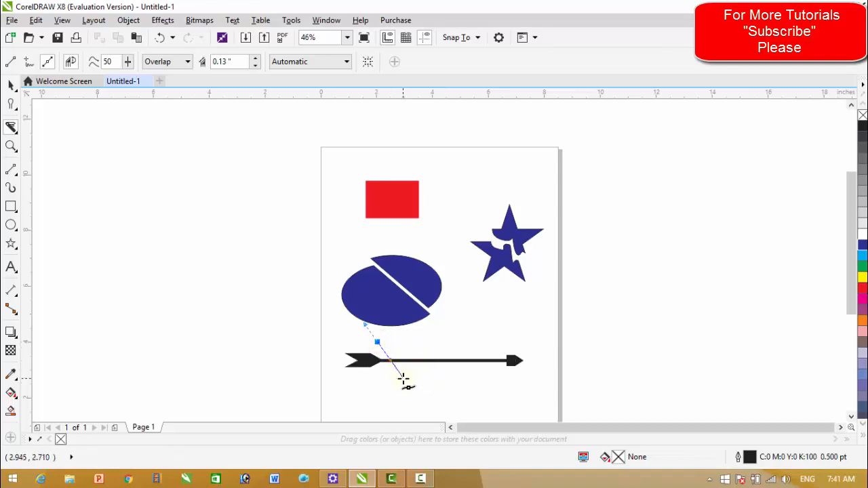
{"action": "left_click", "coordinate": [403, 378]}
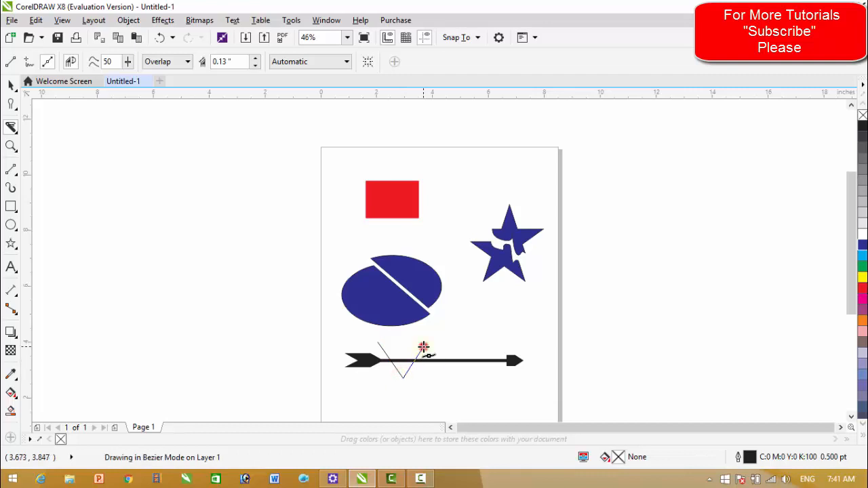
{"action": "left_click", "coordinate": [423, 347]}
{"action": "left_click", "coordinate": [452, 373]}
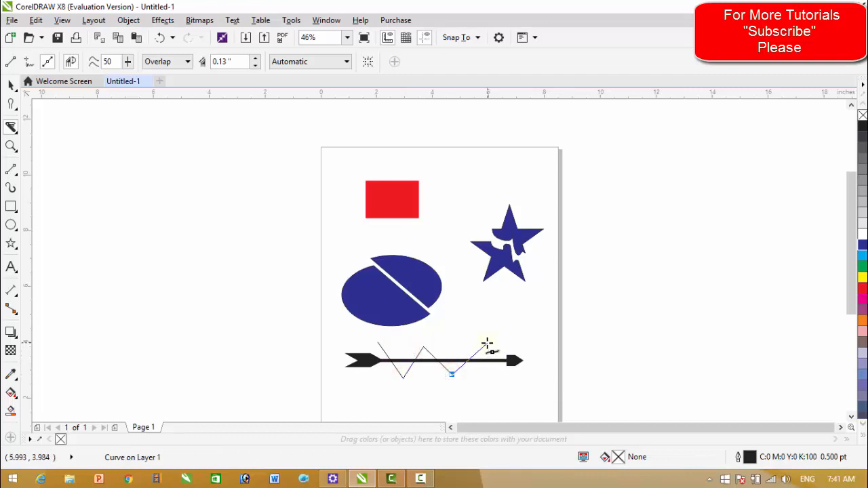
{"action": "left_click", "coordinate": [484, 343]}
{"action": "left_click", "coordinate": [498, 378]}
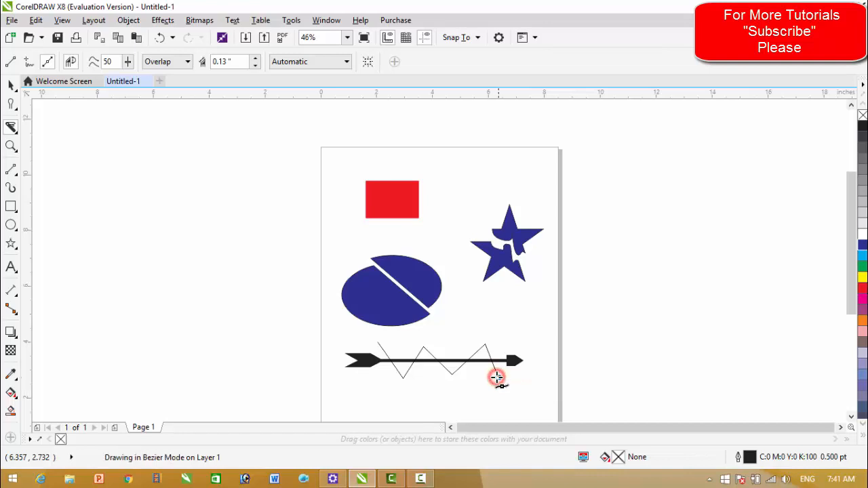
{"action": "double_click", "coordinate": [497, 378]}
{"action": "left_click", "coordinate": [11, 86]}
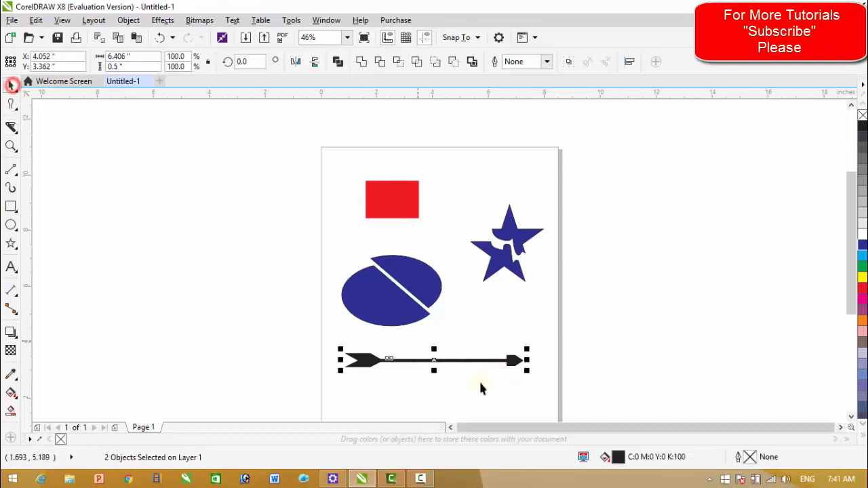
Move the arrow piece containing the tail and alternate shaft segments straight down, away from the other segments
{"action": "left_click", "coordinate": [494, 387]}
{"action": "left_click", "coordinate": [422, 362]}
{"action": "left_click_drag", "start_coordinate": [422, 361], "coordinate": [422, 376]}
{"action": "left_click", "coordinate": [572, 377]}
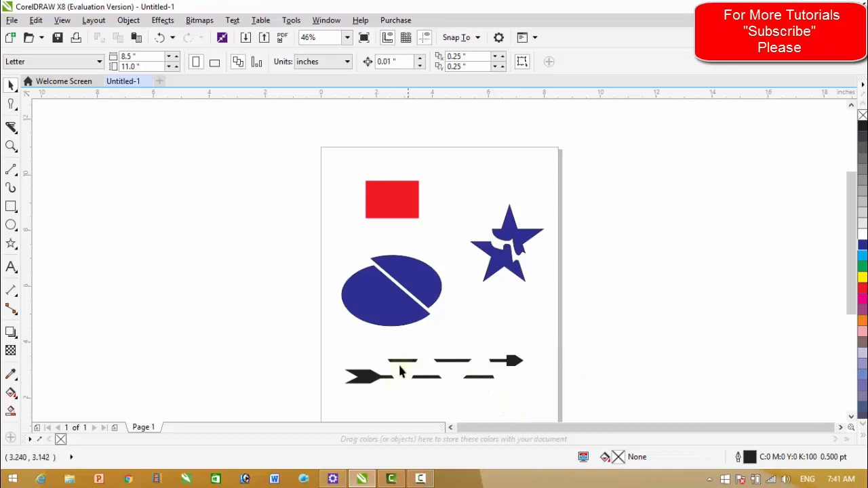
Give the arrow piece with the tail and alternate shaft segments a green outline and green fill
{"action": "left_click", "coordinate": [430, 385]}
{"action": "right_click", "coordinate": [862, 245]}
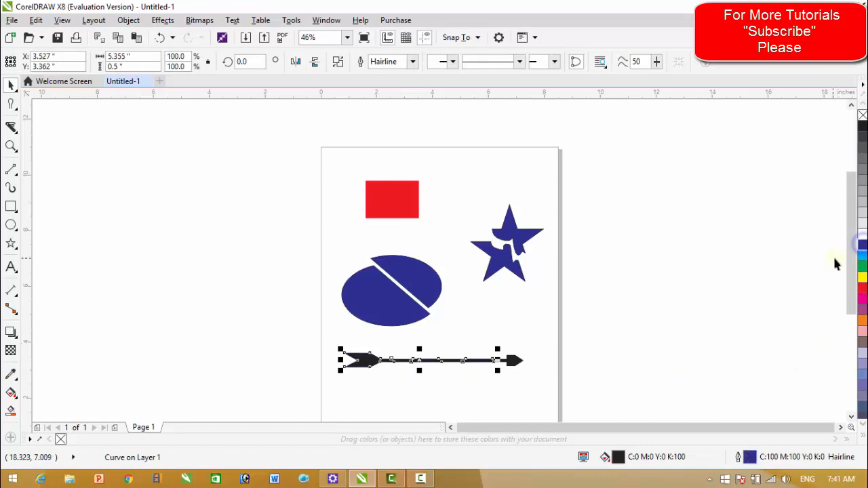
{"action": "right_click", "coordinate": [862, 266]}
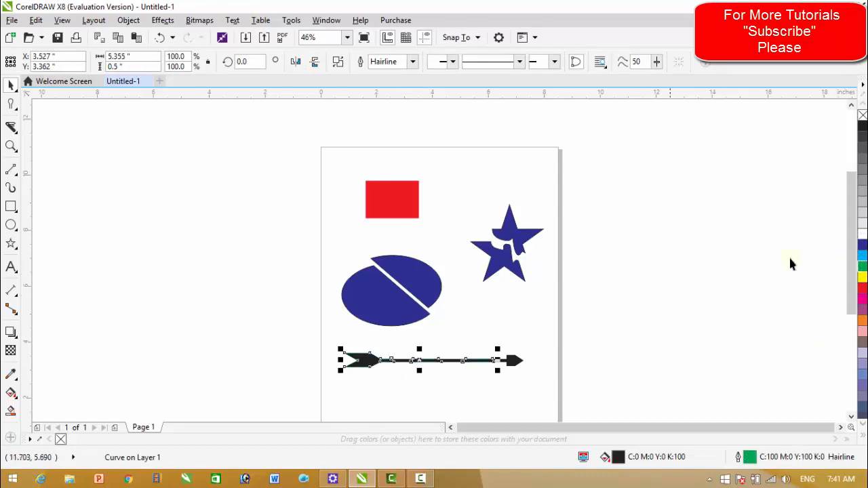
{"action": "left_click", "coordinate": [862, 267]}
{"action": "left_click", "coordinate": [705, 291]}
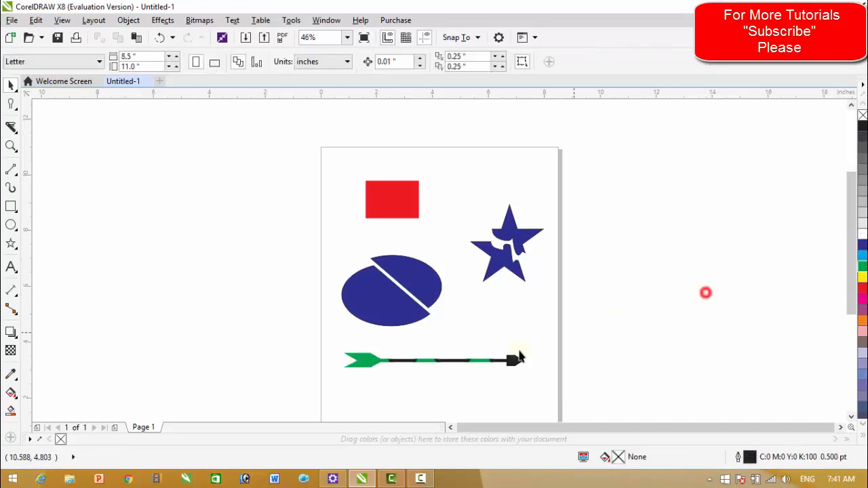
Color the other arrow piece, with the arrowhead and remaining shaft segments, blue
{"action": "left_click", "coordinate": [407, 364]}
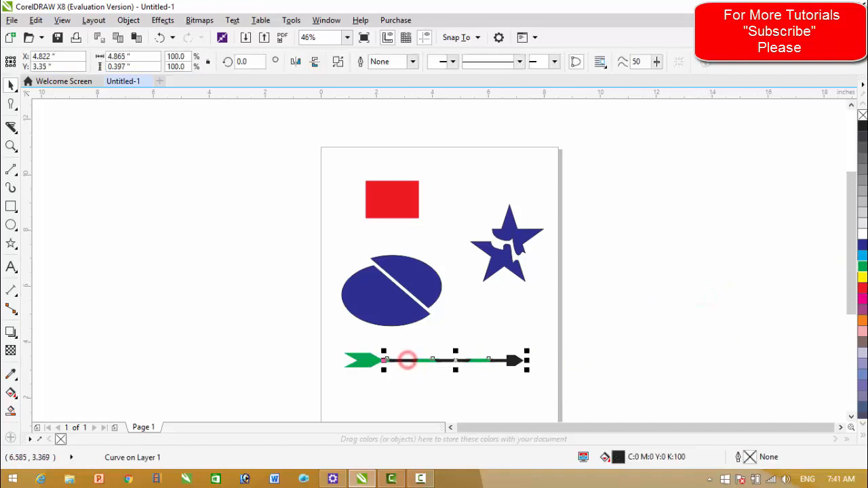
{"action": "right_click", "coordinate": [862, 245]}
{"action": "left_click", "coordinate": [677, 327]}
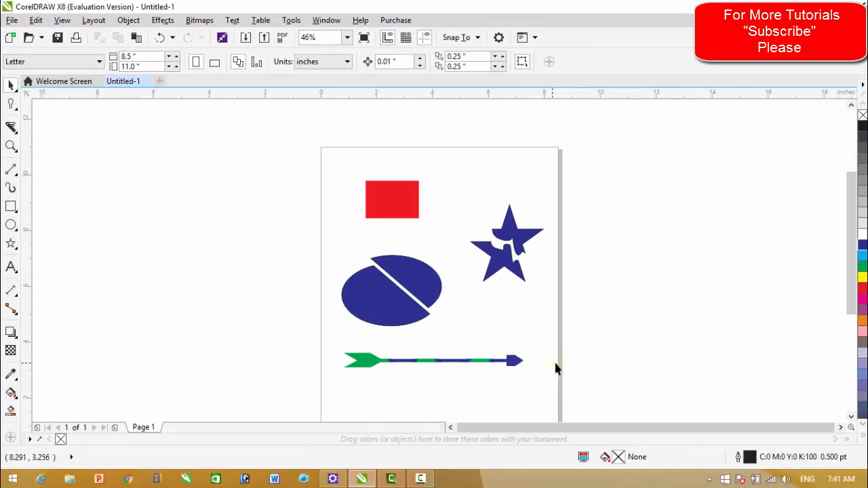
{"action": "left_click", "coordinate": [570, 358]}
{"action": "left_click", "coordinate": [562, 307]}
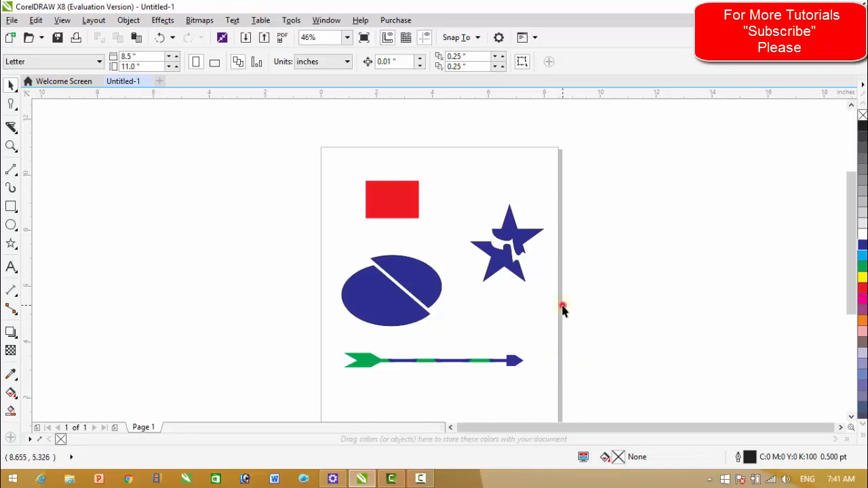
{"action": "left_click", "coordinate": [12, 126]}
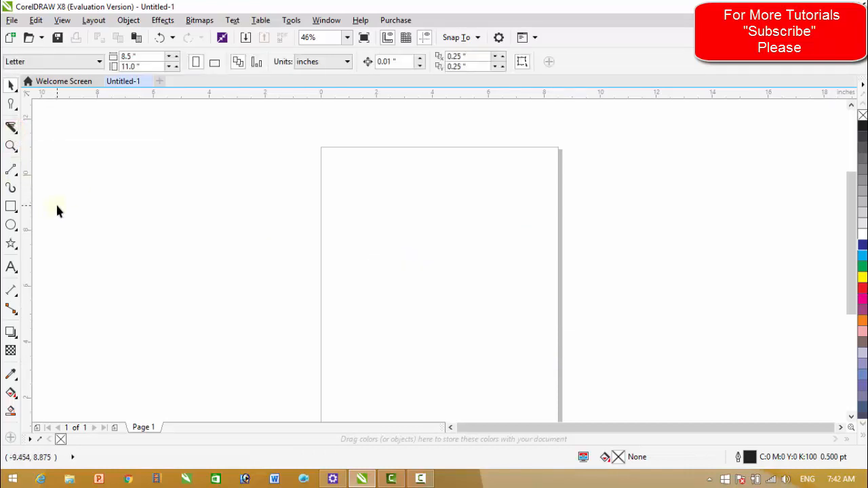
Draw a rectangle about 5.39 inches wide in the upper part of the page and shorten it to about 2.89 inches high
{"action": "left_click", "coordinate": [11, 206]}
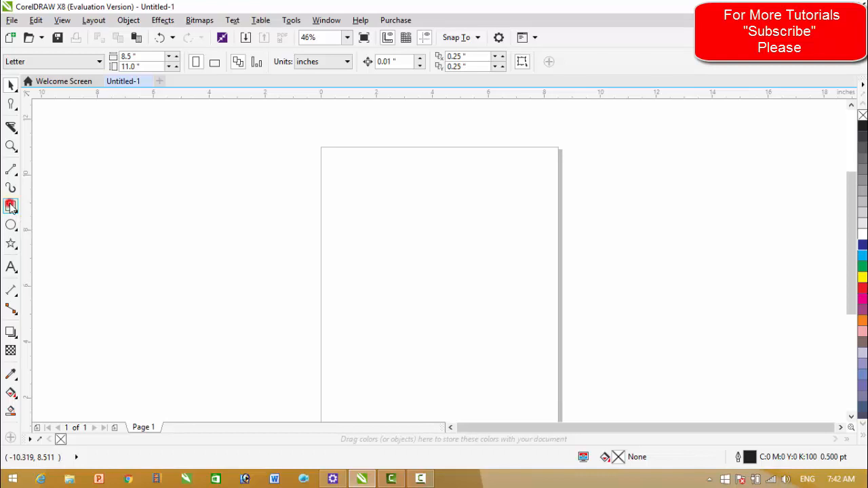
{"action": "left_click", "coordinate": [344, 192]}
{"action": "left_click_drag", "start_coordinate": [402, 221], "coordinate": [494, 292]}
{"action": "left_click_drag", "start_coordinate": [419, 296], "coordinate": [419, 275]}
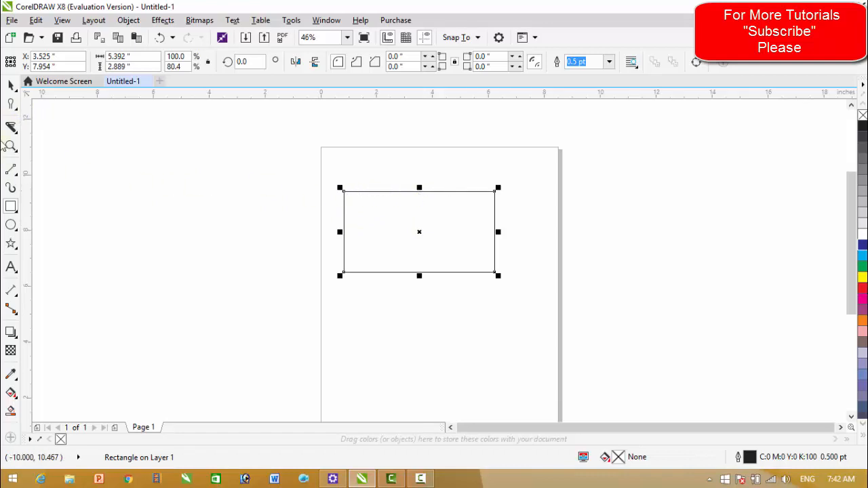
Convert the rectangle to curves
{"action": "left_click", "coordinate": [11, 84]}
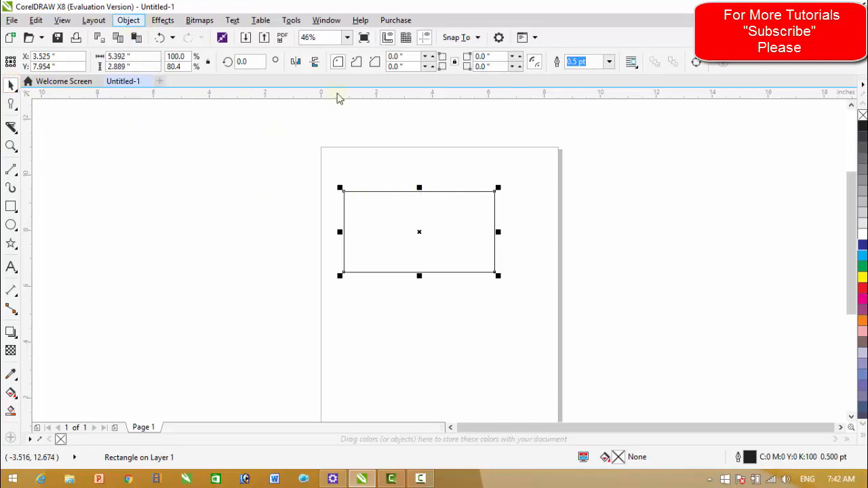
{"action": "left_click", "coordinate": [128, 20]}
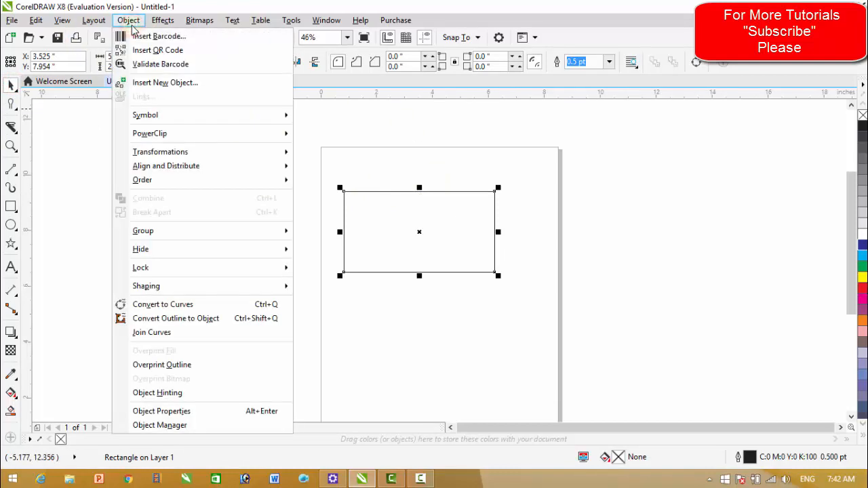
{"action": "left_click", "coordinate": [190, 305]}
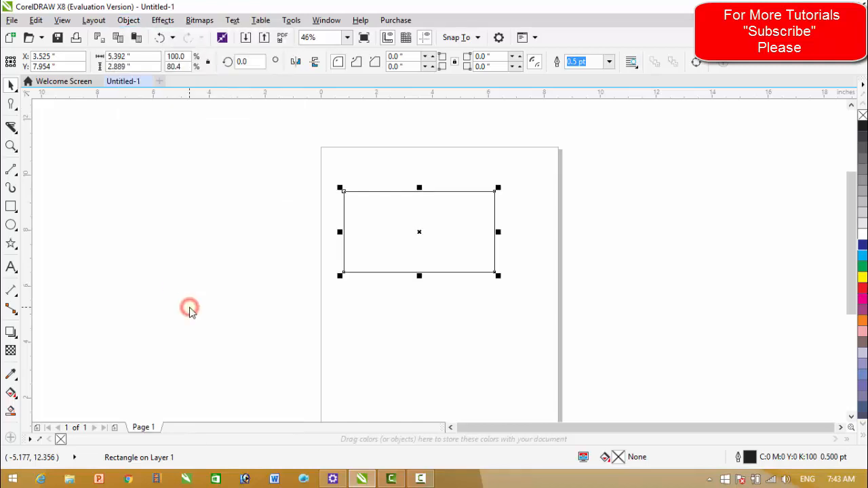
Try moving the upper-left corner node of the converted rectangle slightly downward with the Shape tool, and undo the move
{"action": "left_click", "coordinate": [9, 106]}
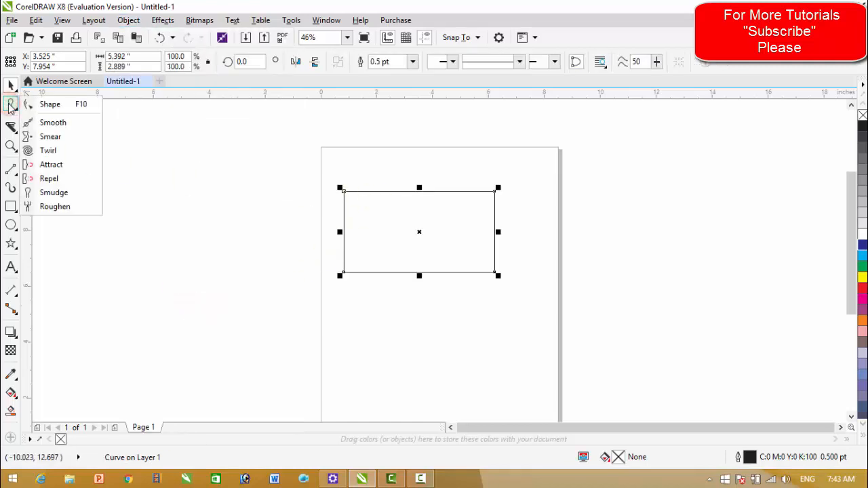
{"action": "left_click", "coordinate": [53, 107]}
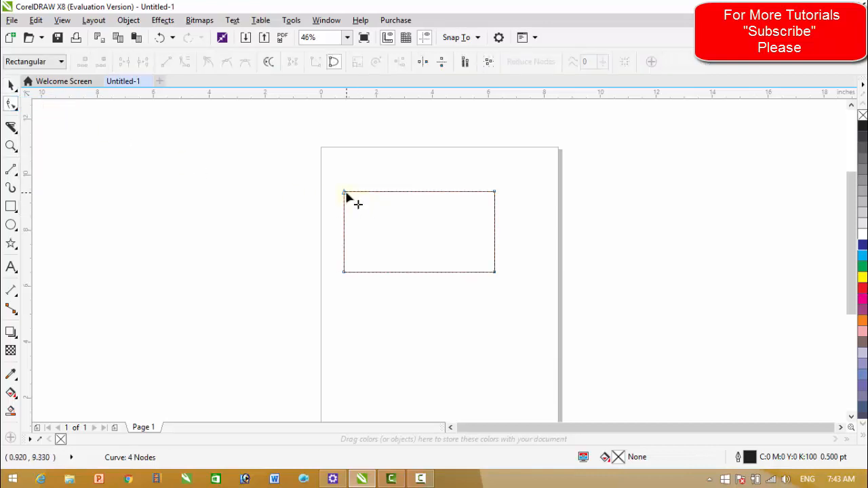
{"action": "left_click", "coordinate": [344, 193]}
{"action": "mouse_move", "coordinate": [345, 193]}
{"action": "left_mouse_down"}
{"action": "mouse_move", "coordinate": [350, 162]}
{"action": "mouse_move", "coordinate": [344, 196]}
{"action": "left_mouse_up"}
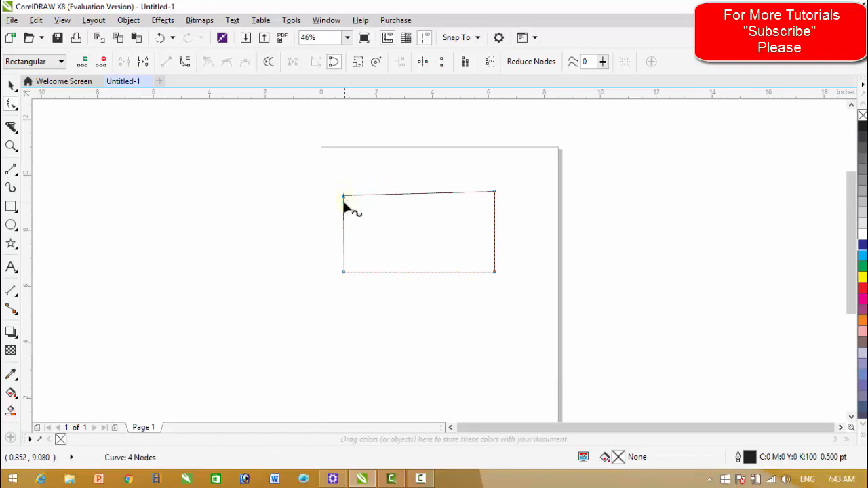
{"action": "key", "text": "ctrl+z"}
{"action": "key", "text": "ctrl+z"}
Convert the shape's upper edge to a curve and adjust both control handles to bend it into an S-shaped wave
{"action": "left_click", "coordinate": [423, 192]}
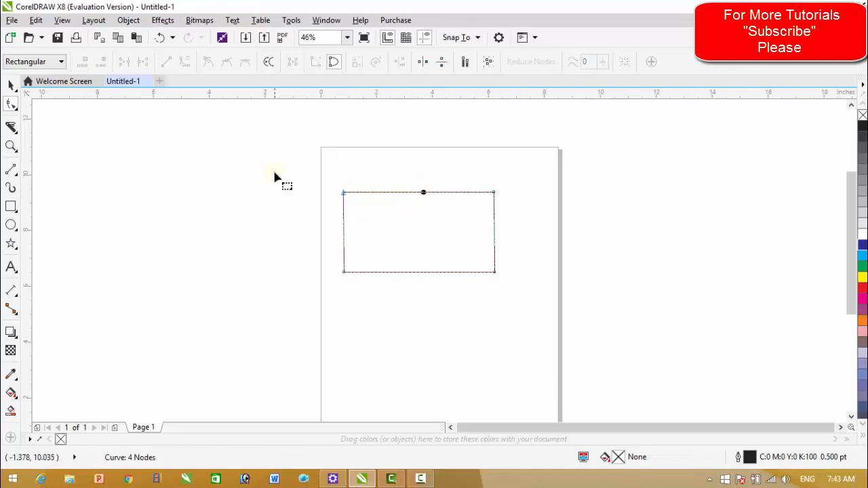
{"action": "left_click", "coordinate": [407, 192]}
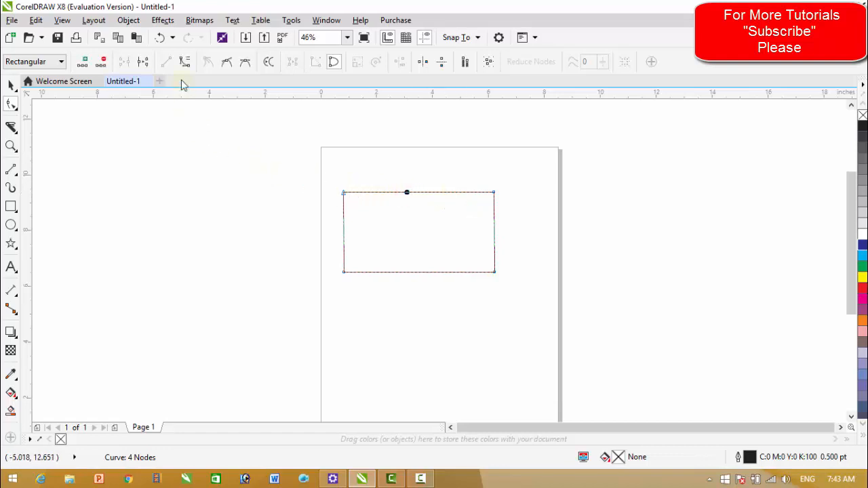
{"action": "left_click", "coordinate": [184, 62]}
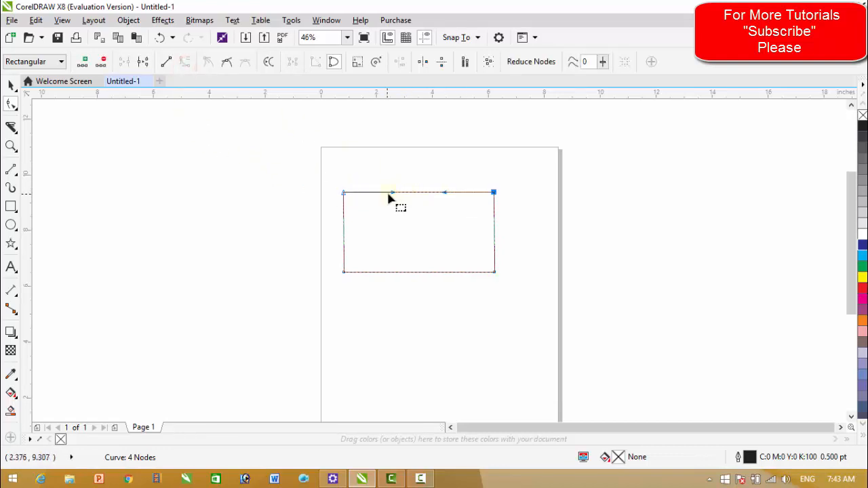
{"action": "left_click_drag", "start_coordinate": [394, 193], "coordinate": [394, 230]}
{"action": "left_click_drag", "start_coordinate": [446, 192], "coordinate": [453, 158]}
{"action": "left_click_drag", "start_coordinate": [391, 233], "coordinate": [384, 251]}
{"action": "left_click_drag", "start_coordinate": [453, 158], "coordinate": [452, 176]}
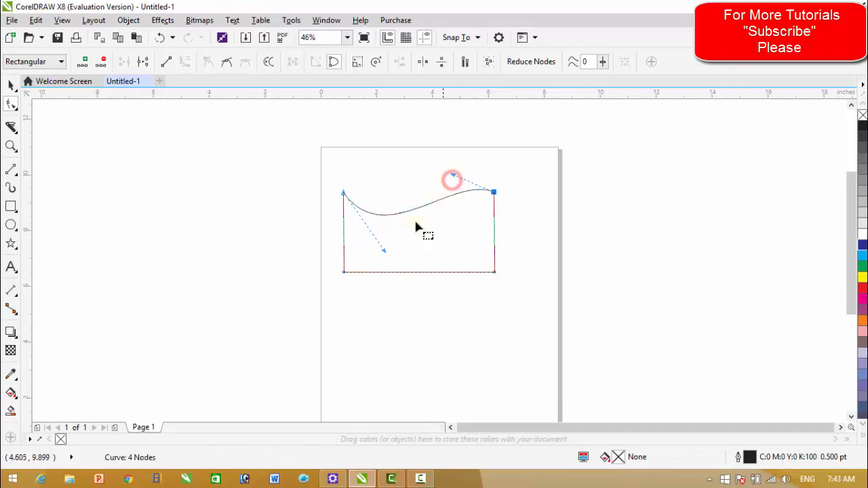
{"action": "mouse_move", "coordinate": [384, 250]}
{"action": "left_mouse_down"}
{"action": "mouse_move", "coordinate": [393, 263]}
{"action": "mouse_move", "coordinate": [373, 263]}
{"action": "left_mouse_up"}
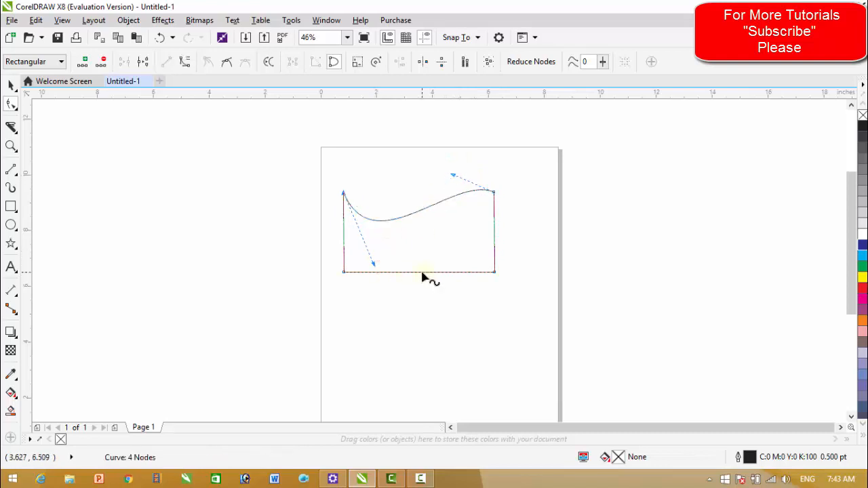
Convert the shape's lower edge to a curve and adjust its control handles into a wave roughly mirroring the upper edge
{"action": "left_click", "coordinate": [421, 271]}
{"action": "left_click", "coordinate": [184, 61]}
{"action": "left_click_drag", "start_coordinate": [394, 273], "coordinate": [441, 304]}
{"action": "left_click_drag", "start_coordinate": [398, 252], "coordinate": [398, 227]}
Delete the reshaped curve from the page
{"action": "left_click", "coordinate": [9, 83]}
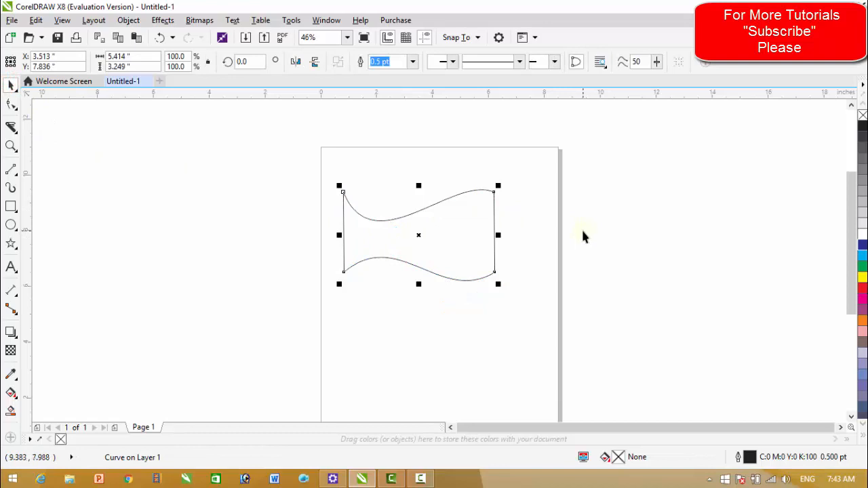
{"action": "key", "text": "Delete"}
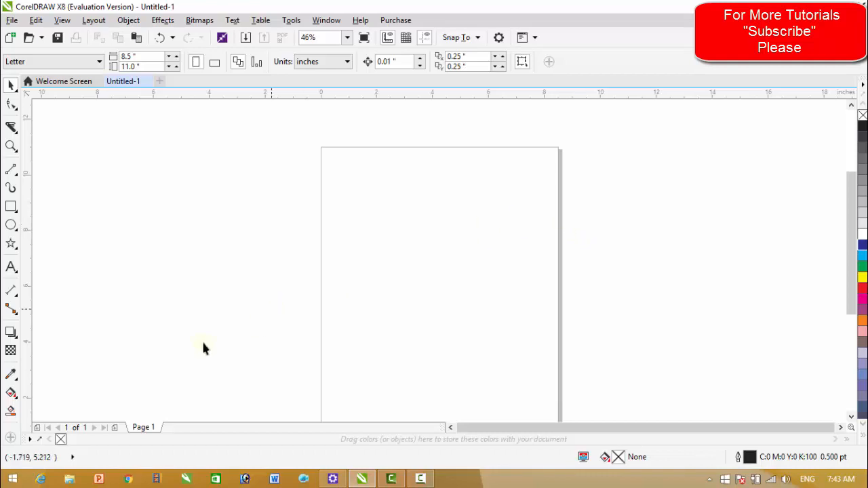
Draw a rectangle about 4.82 by 3.87 inches and apply a black-to-white linear fountain fill from its upper edge to just below its lower edge
{"action": "left_click", "coordinate": [10, 206]}
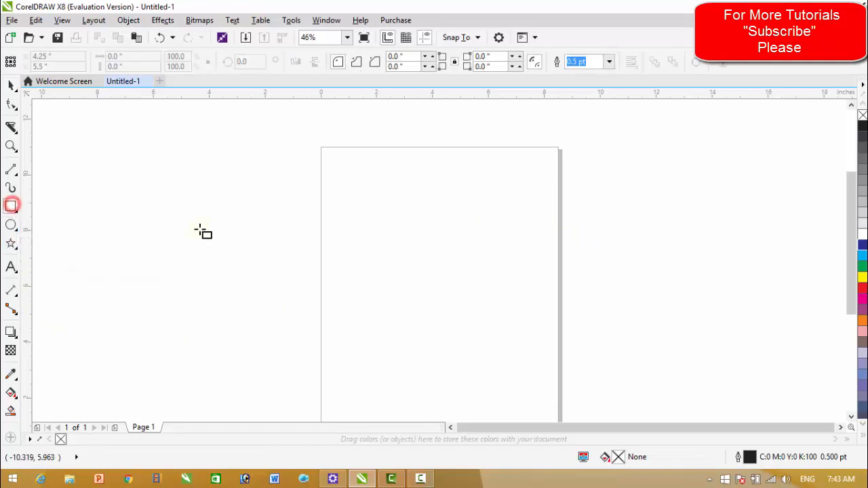
{"action": "left_click_drag", "start_coordinate": [344, 192], "coordinate": [480, 300]}
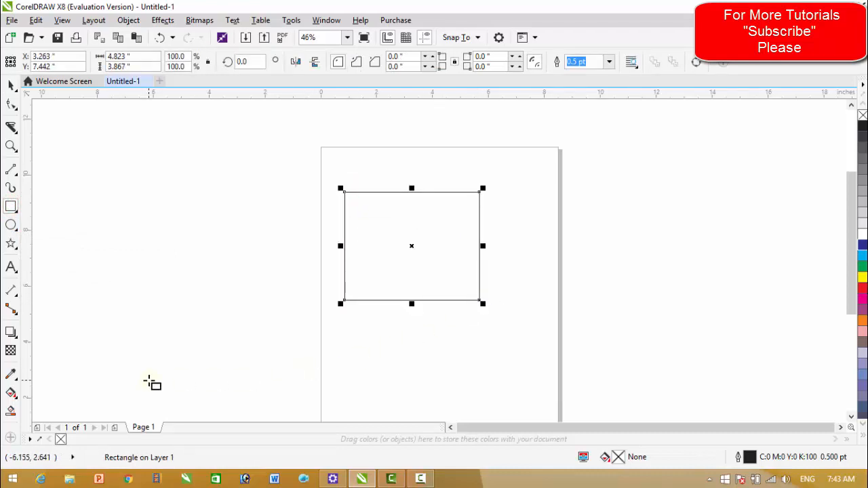
{"action": "left_click", "coordinate": [10, 394]}
{"action": "left_click", "coordinate": [423, 193]}
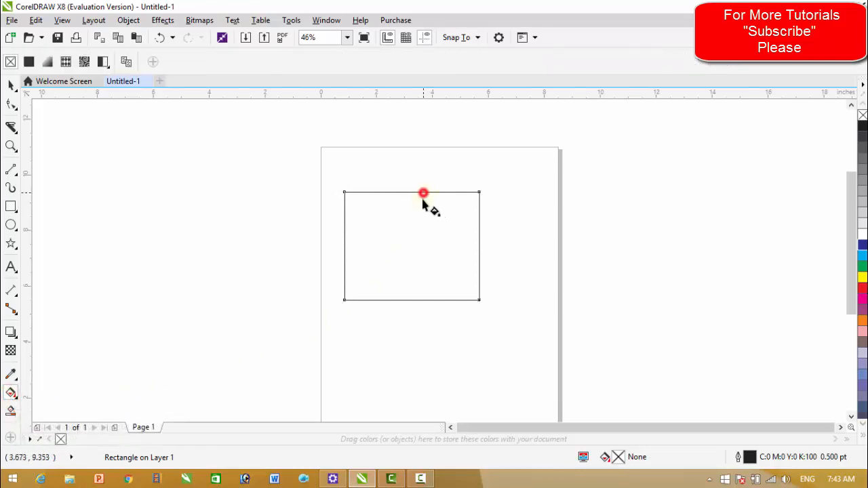
{"action": "left_click_drag", "start_coordinate": [422, 201], "coordinate": [422, 330]}
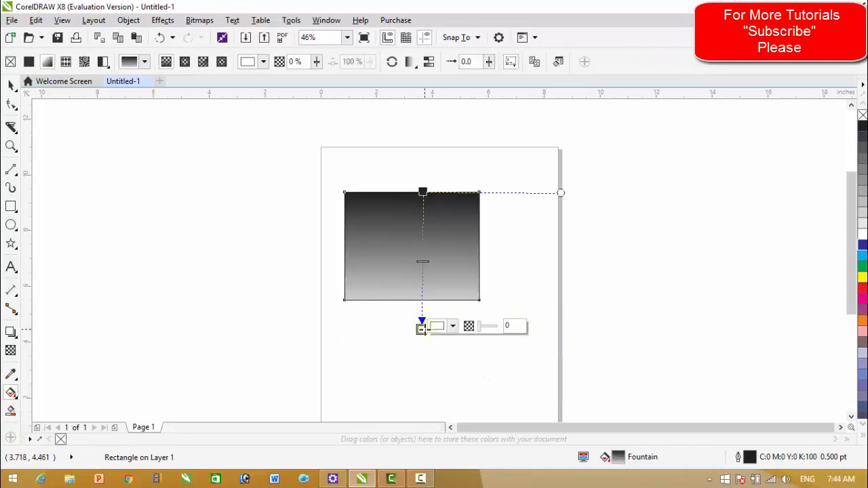
Set the fountain fill's upper node to a dark crimson with CMYK values 32, 100, 57, 25
{"action": "left_click", "coordinate": [421, 191]}
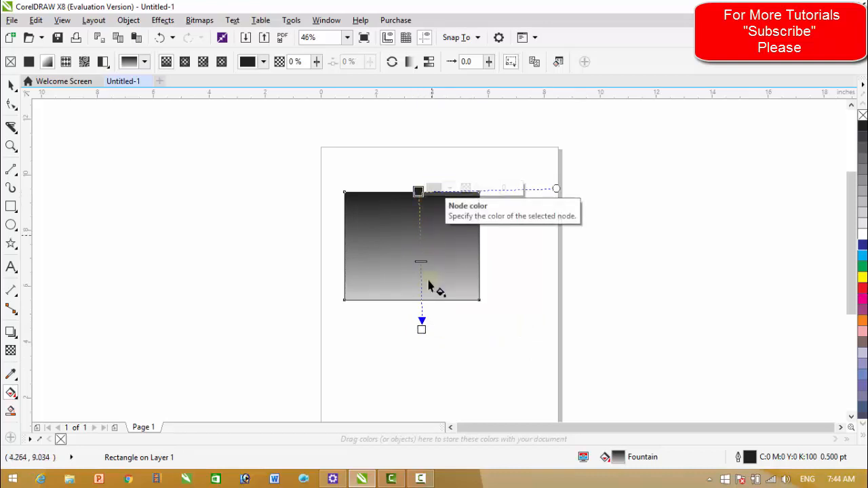
{"action": "left_click", "coordinate": [421, 328]}
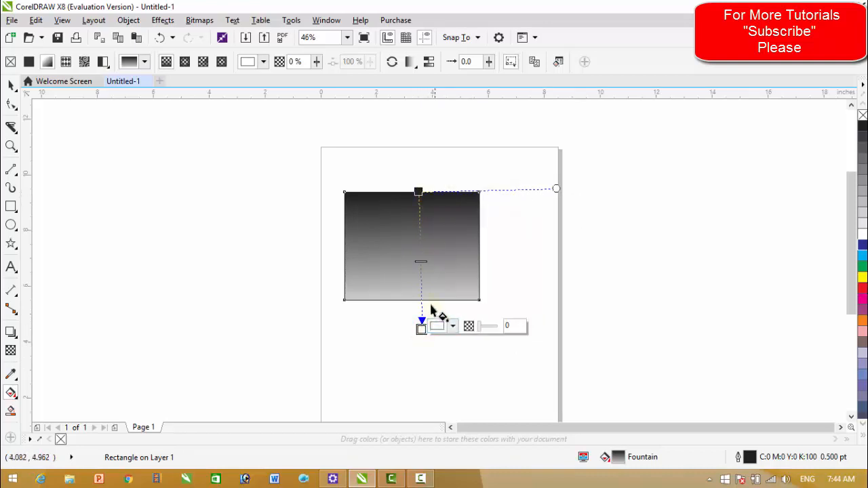
{"action": "left_click", "coordinate": [419, 191]}
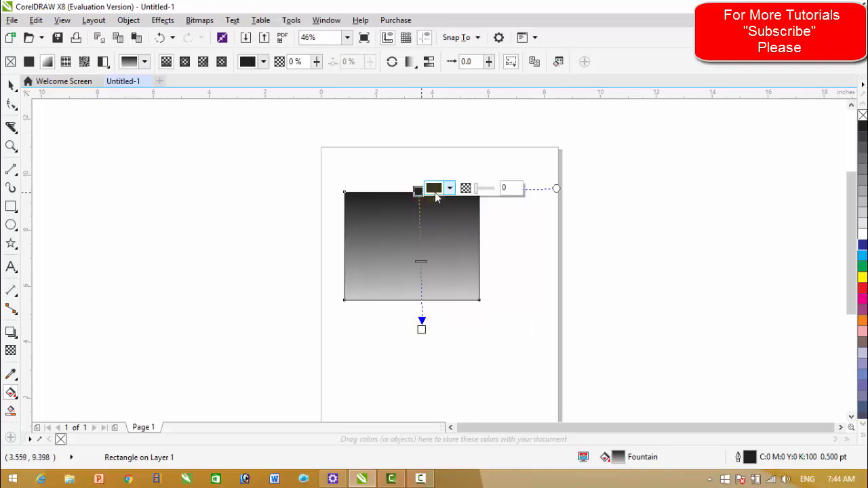
{"action": "left_click", "coordinate": [448, 188]}
{"action": "left_click", "coordinate": [484, 282]}
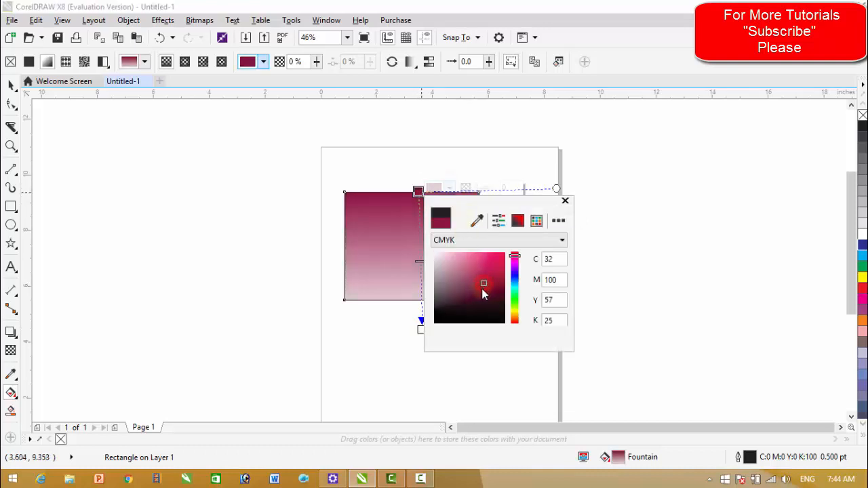
Set the fountain fill's lower node to light pink, CMYK 5, 26, 16, 0, and nudge the node slightly up and left
{"action": "left_click", "coordinate": [421, 330]}
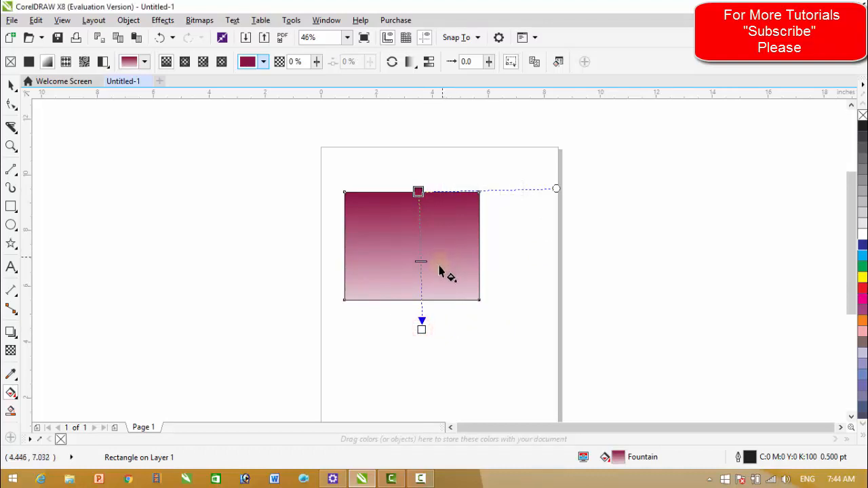
{"action": "left_click", "coordinate": [420, 329]}
{"action": "left_click", "coordinate": [452, 326]}
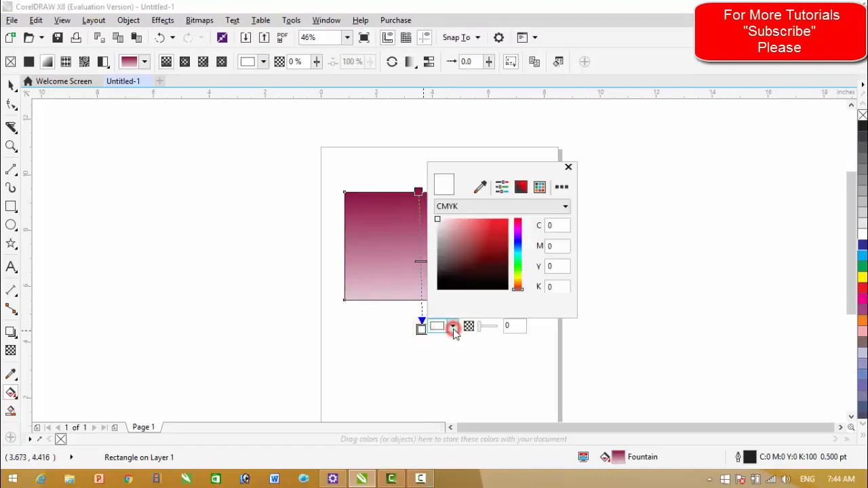
{"action": "left_click", "coordinate": [480, 255]}
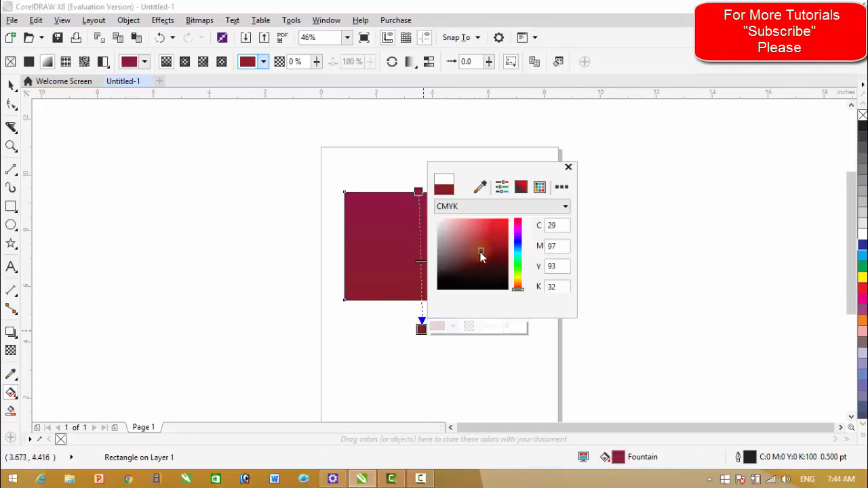
{"action": "left_click", "coordinate": [490, 228]}
{"action": "left_click", "coordinate": [450, 225]}
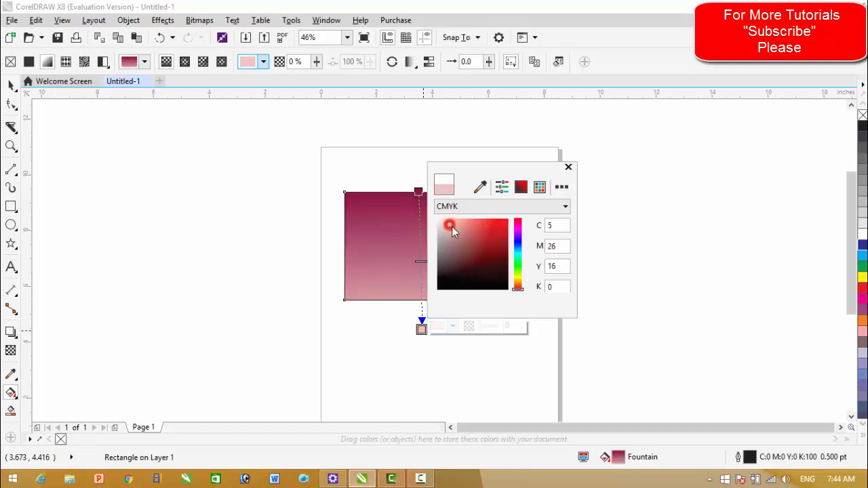
{"action": "left_click", "coordinate": [567, 167]}
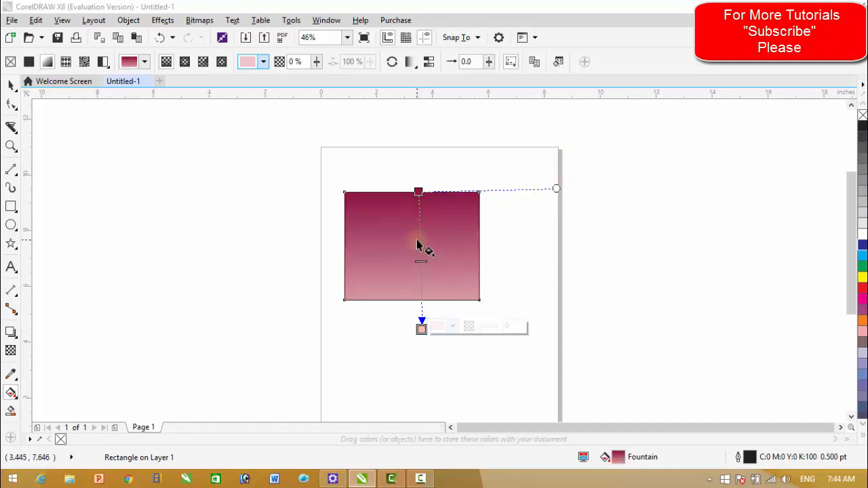
{"action": "left_click_drag", "start_coordinate": [421, 329], "coordinate": [416, 326]}
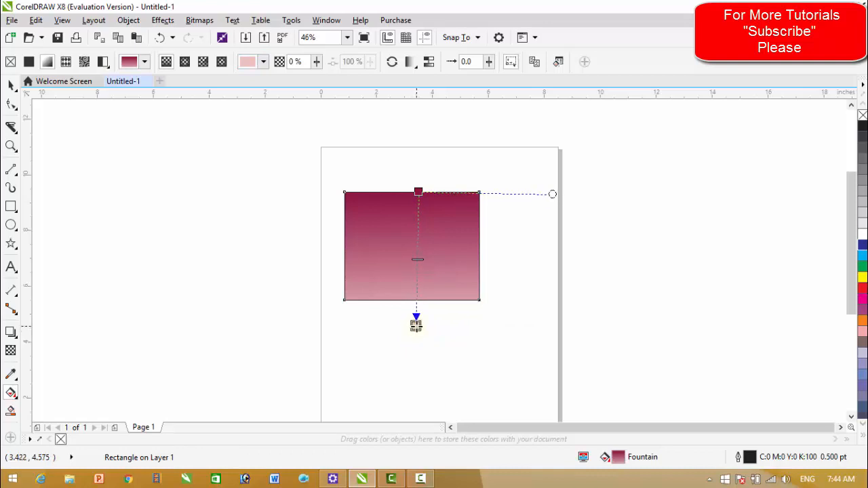
Add an intermediate fountain fill node at 32% and set its colour to pale pink, RGB 232, 207, 215 (#E8CFD7)
{"action": "double_click", "coordinate": [416, 234]}
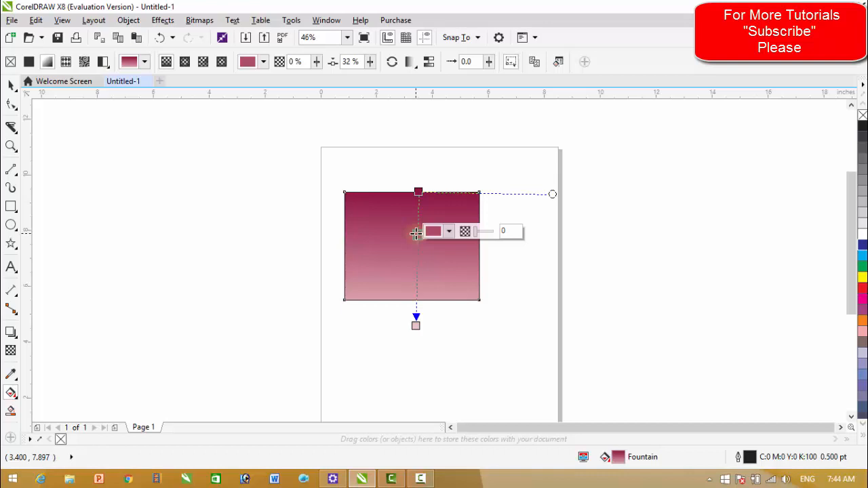
{"action": "left_click", "coordinate": [448, 231]}
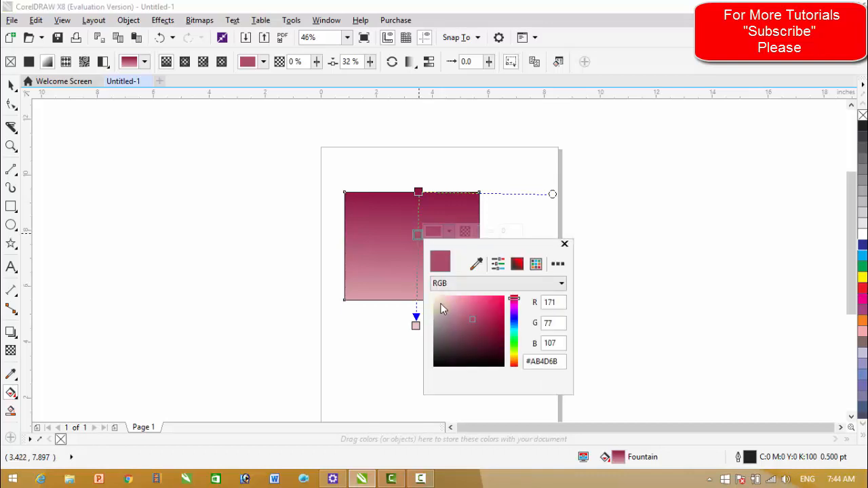
{"action": "left_click", "coordinate": [440, 305]}
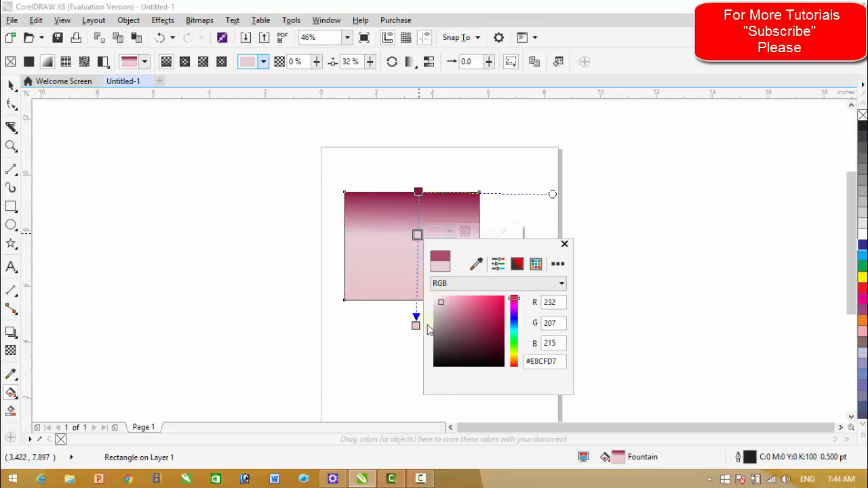
{"action": "left_click", "coordinate": [417, 236]}
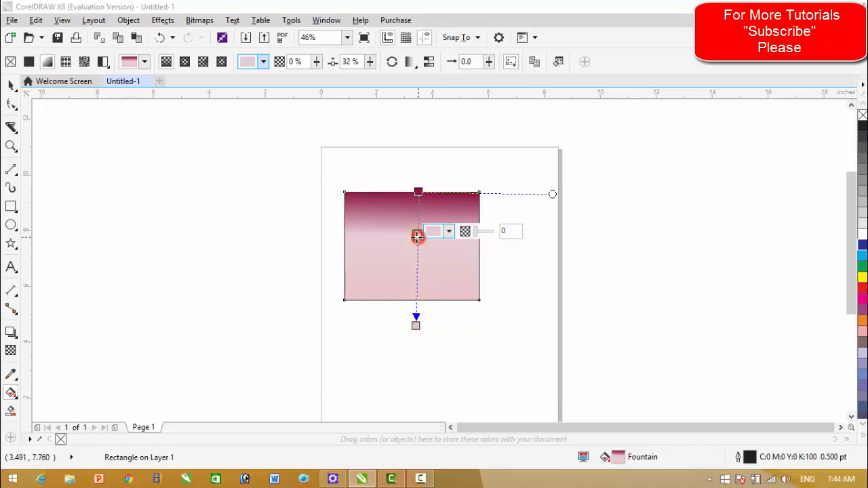
Recolour the intermediate fountain fill node to olive green, RGB 169, 181, 125 (#A9B57D)
{"action": "left_click", "coordinate": [449, 231]}
{"action": "left_click", "coordinate": [453, 316]}
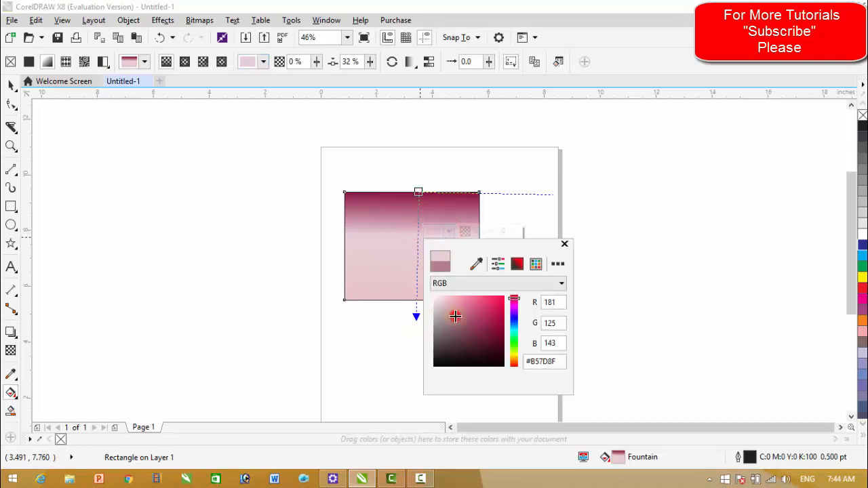
{"action": "left_click", "coordinate": [514, 361]}
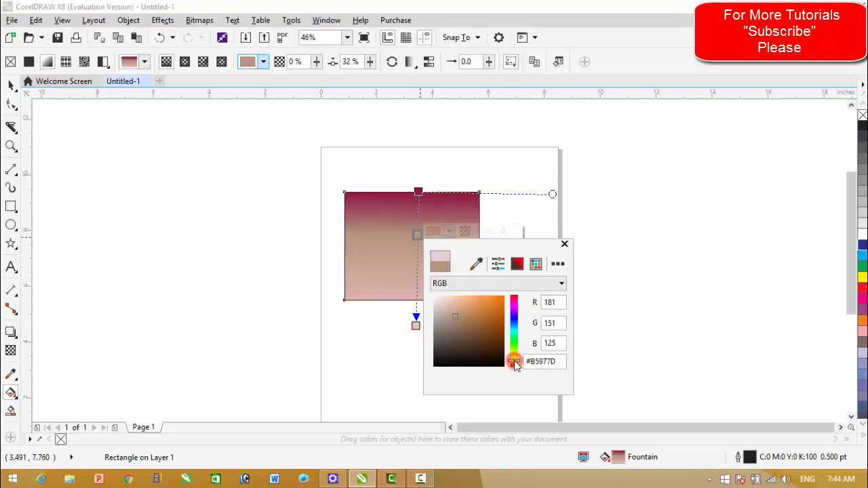
{"action": "left_click", "coordinate": [513, 353]}
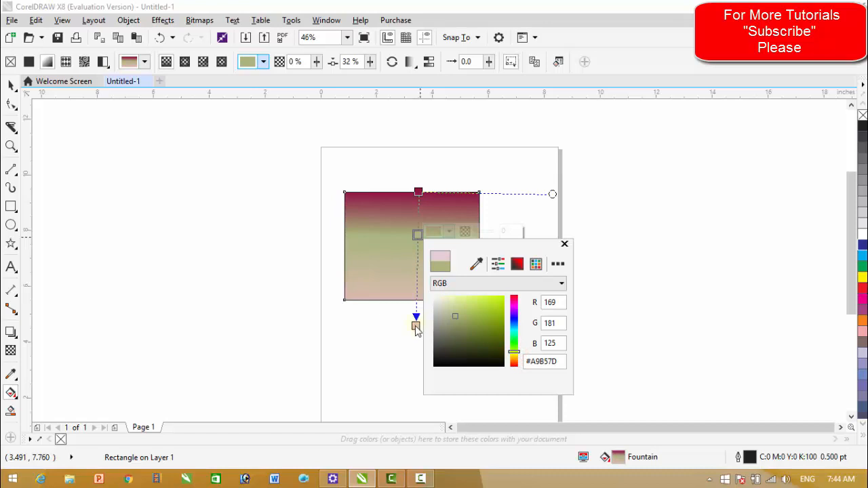
Change the colour of the fountain fill's end node below the rectangle to a strong medium blue
{"action": "left_click", "coordinate": [415, 325]}
{"action": "left_click", "coordinate": [415, 325]}
{"action": "left_click", "coordinate": [444, 325]}
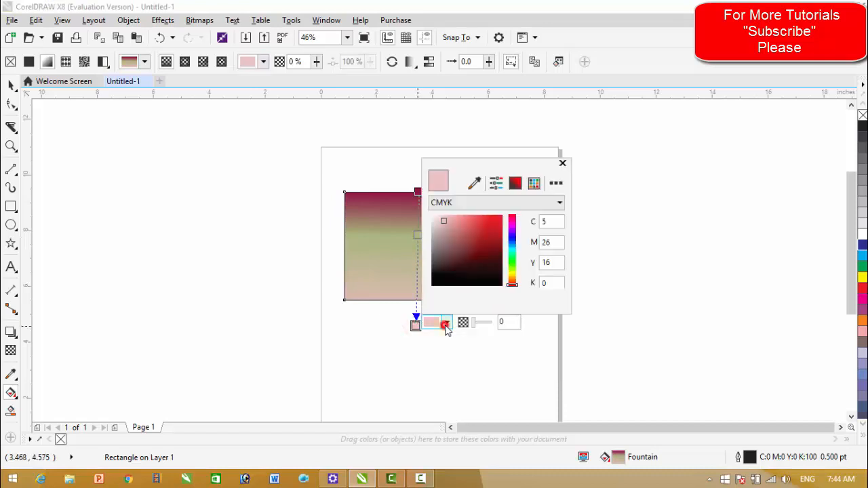
{"action": "left_click", "coordinate": [514, 245]}
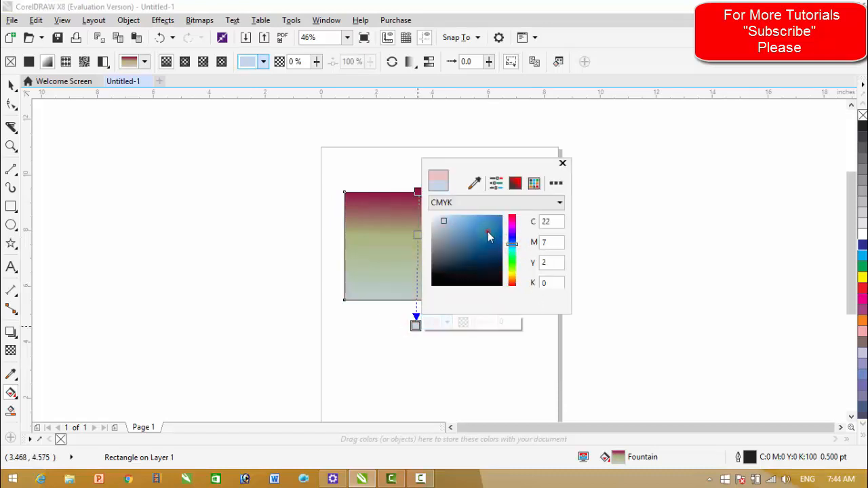
{"action": "left_click", "coordinate": [487, 234]}
{"action": "left_click", "coordinate": [428, 384]}
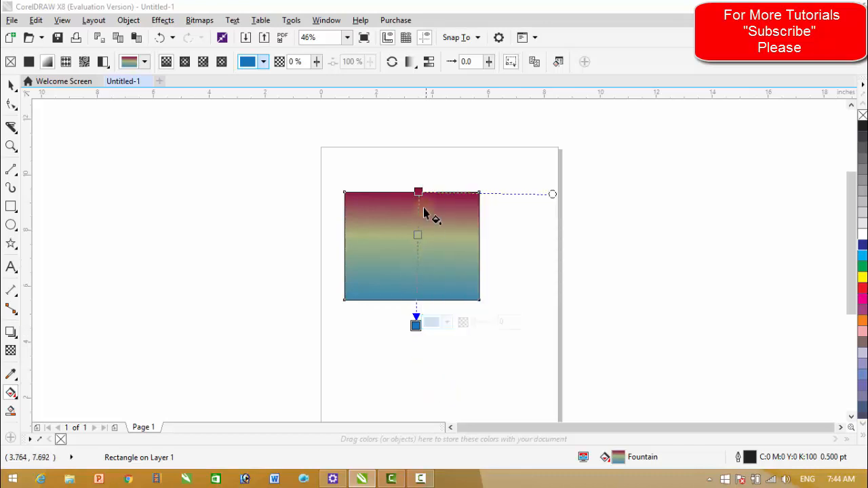
Run the fountain fill diagonally from the rectangle's upper-left to lower-right corner and move the green node close to the blue end
{"action": "left_click_drag", "start_coordinate": [418, 192], "coordinate": [344, 192]}
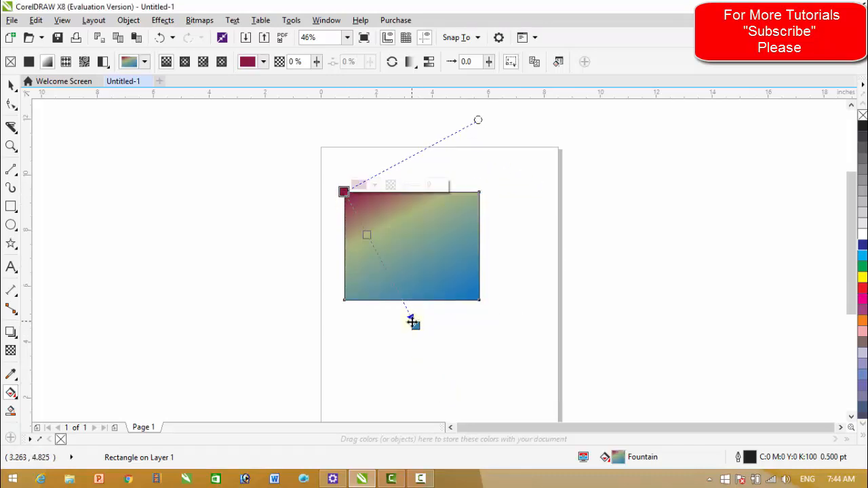
{"action": "left_click_drag", "start_coordinate": [415, 325], "coordinate": [479, 299]}
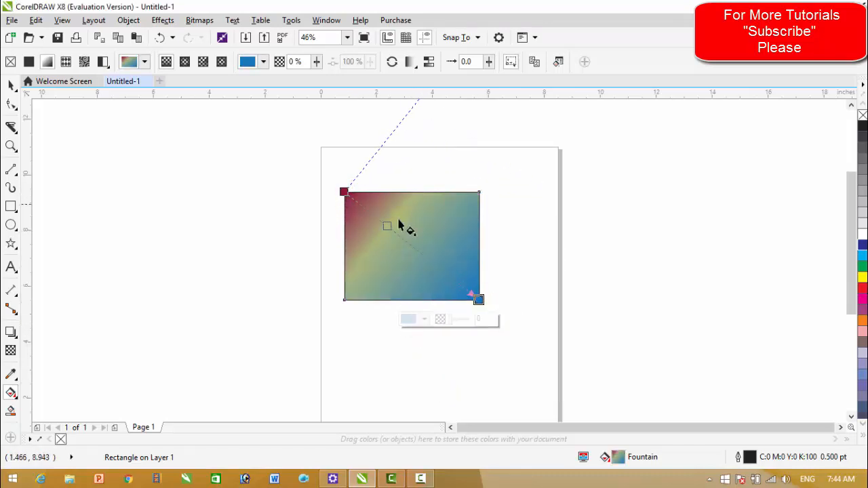
{"action": "left_click_drag", "start_coordinate": [391, 228], "coordinate": [402, 242]}
{"action": "left_click_drag", "start_coordinate": [402, 240], "coordinate": [438, 271]}
Add a fountain fill node at 30%, set its colour to RGB 240, 228, 228 (#F0E4E4), and deselect the rectangle
{"action": "double_click", "coordinate": [386, 225]}
{"action": "left_click", "coordinate": [320, 242]}
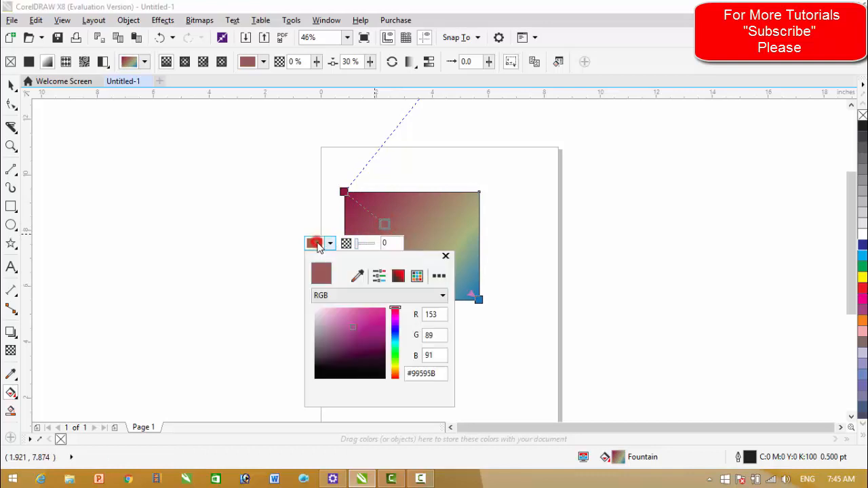
{"action": "left_click_drag", "start_coordinate": [330, 318], "coordinate": [317, 313]}
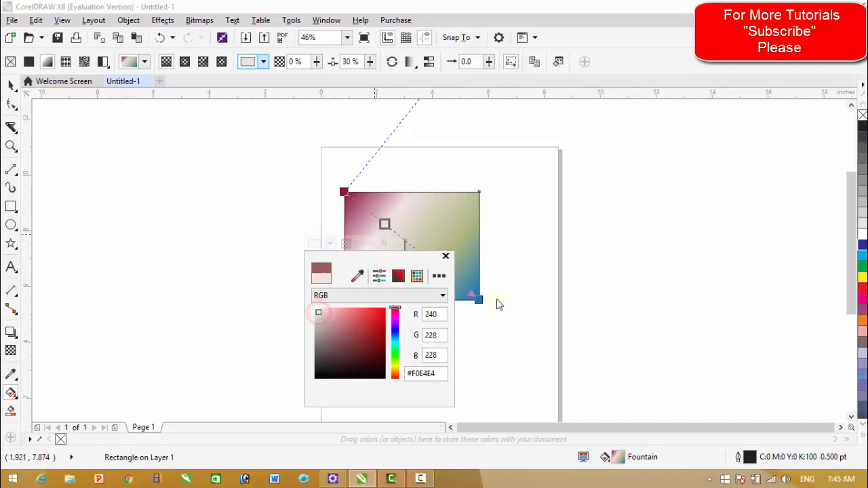
{"action": "left_click", "coordinate": [564, 322]}
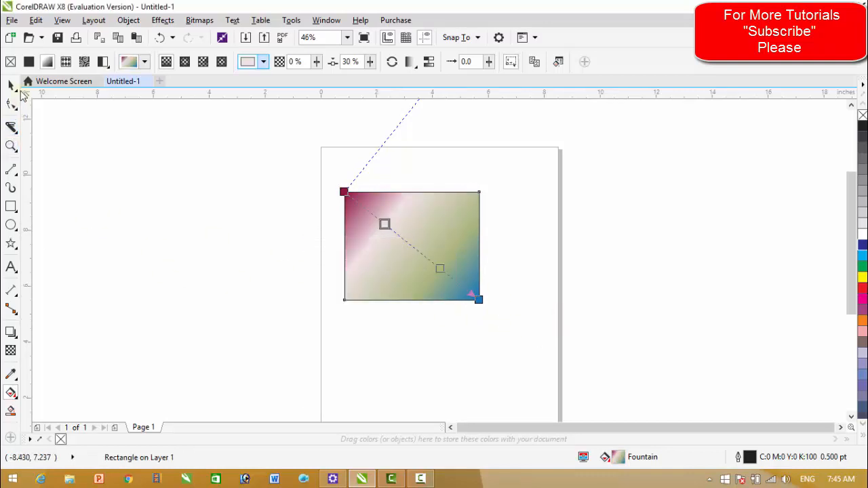
{"action": "left_click", "coordinate": [546, 245]}
{"action": "left_click", "coordinate": [10, 86]}
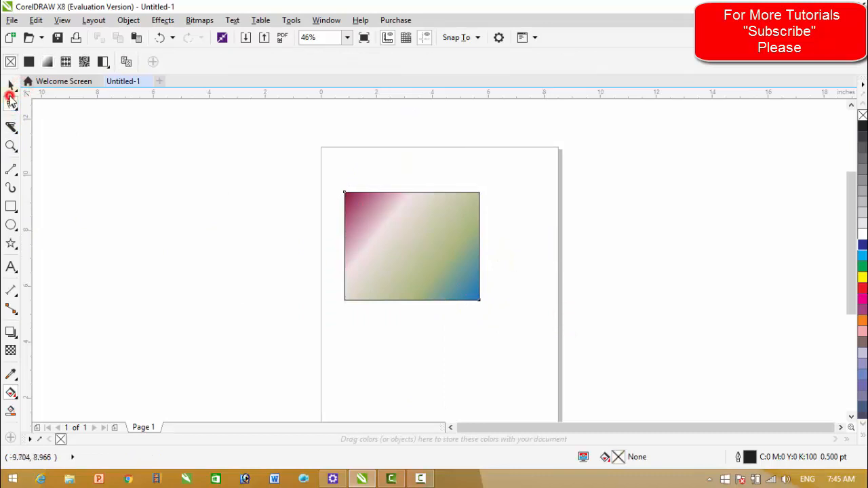
Draw a rectangle about 4.21 by 2.71 inches below the first and give it a uniform fill of CMYK 38, 58, 36, 4
{"action": "left_click", "coordinate": [62, 173]}
{"action": "left_click", "coordinate": [10, 206]}
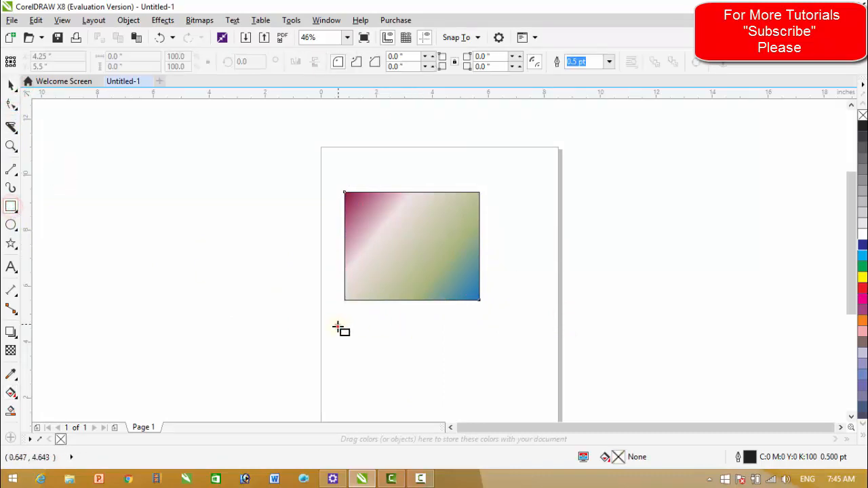
{"action": "left_click_drag", "start_coordinate": [338, 324], "coordinate": [456, 401]}
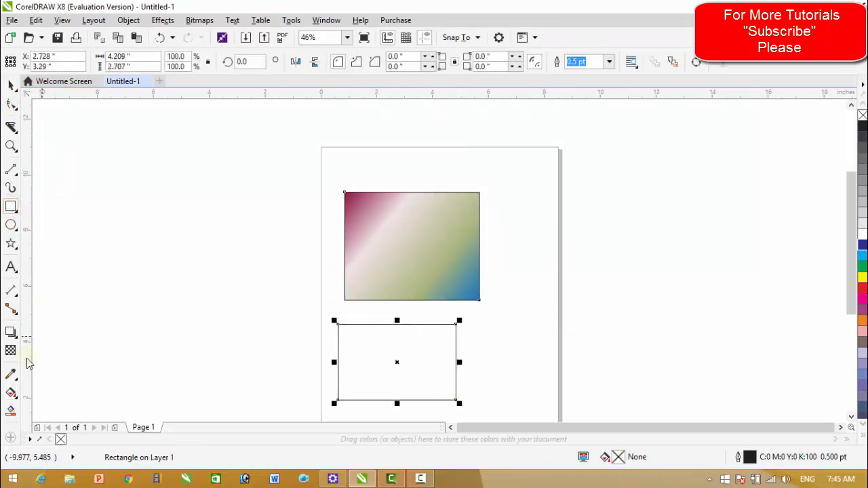
{"action": "left_click", "coordinate": [10, 394]}
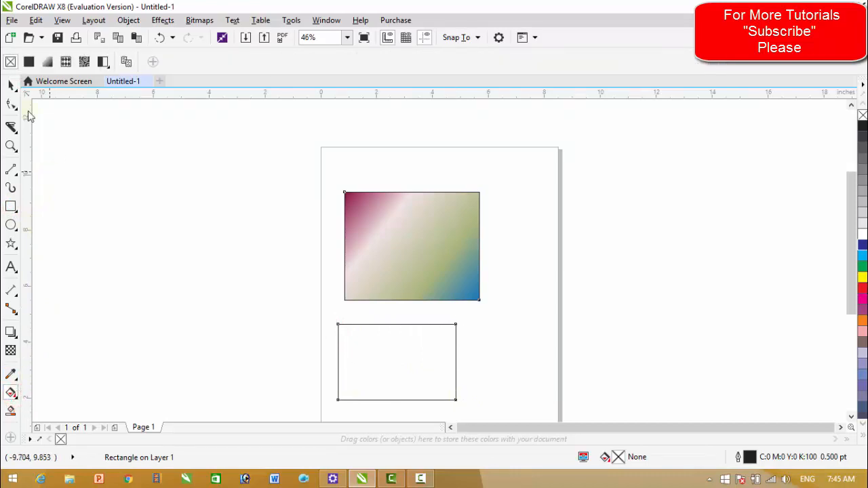
{"action": "left_click", "coordinate": [28, 63]}
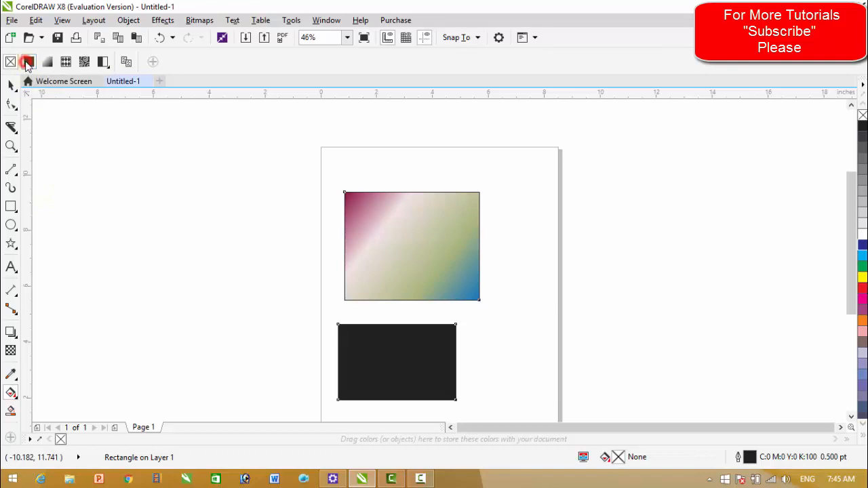
{"action": "left_click", "coordinate": [143, 62]}
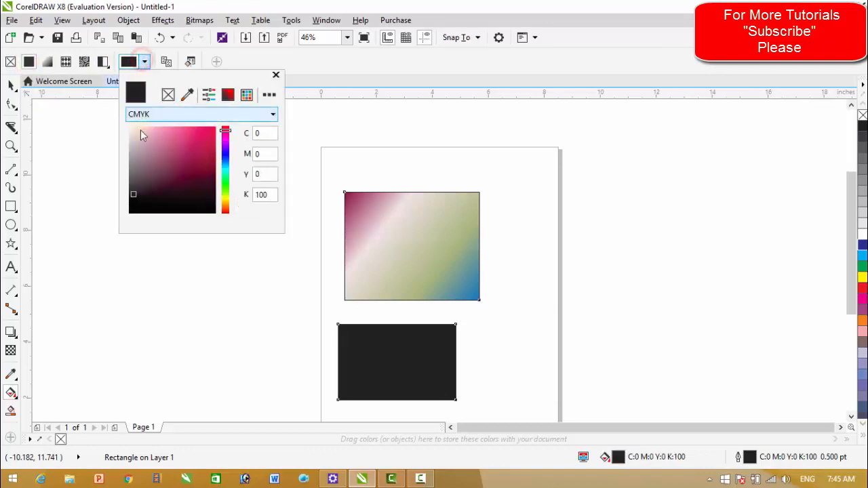
{"action": "left_click", "coordinate": [151, 157]}
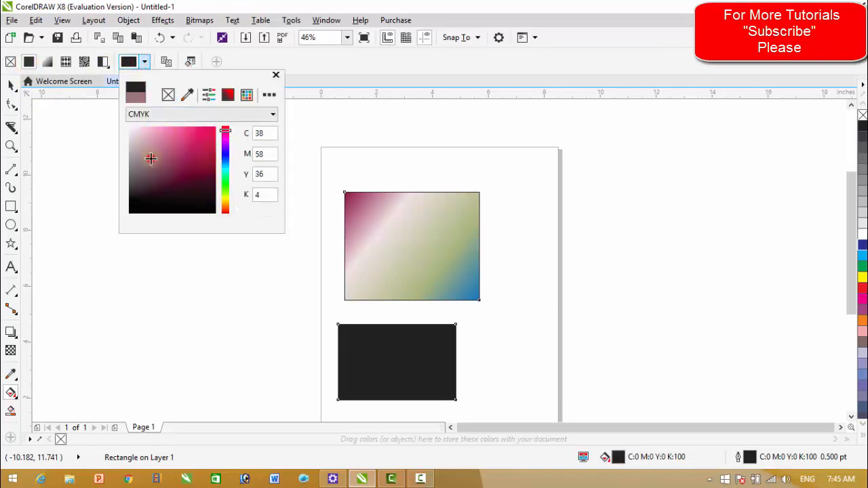
{"action": "left_click", "coordinate": [49, 65]}
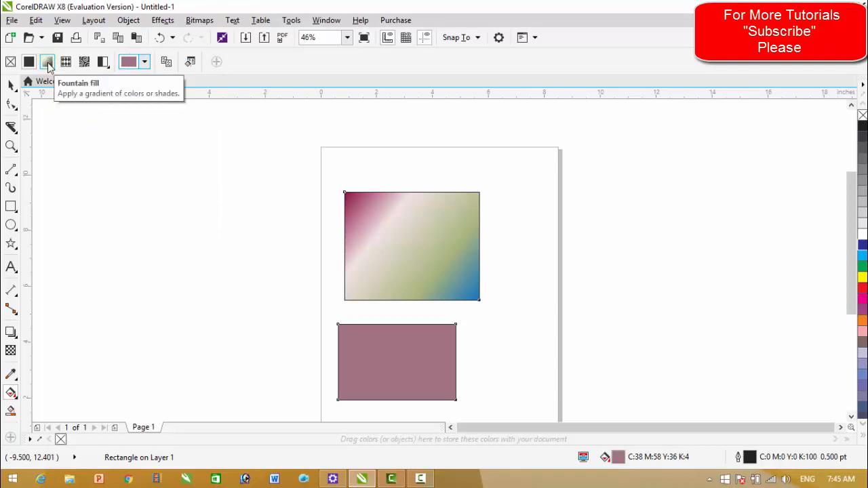
Apply a fountain fill to the lower rectangle, try the rectangular, conical and elliptical types, and return to linear
{"action": "left_click", "coordinate": [48, 64]}
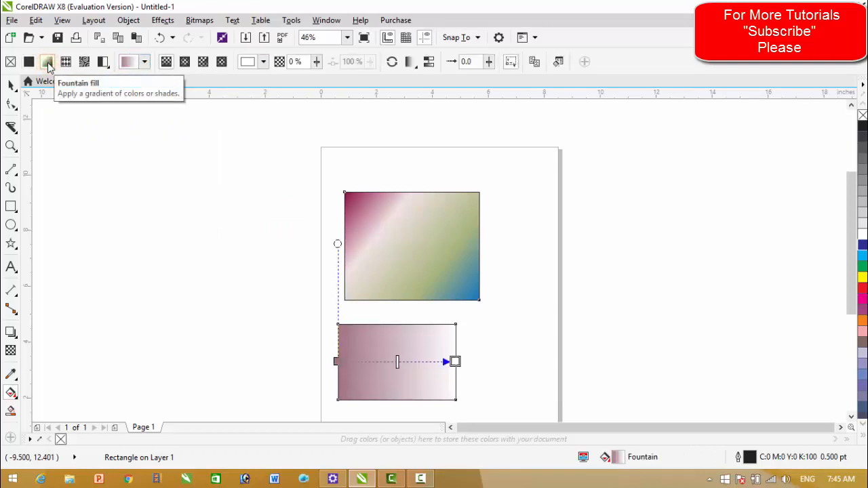
{"action": "left_click", "coordinate": [221, 62]}
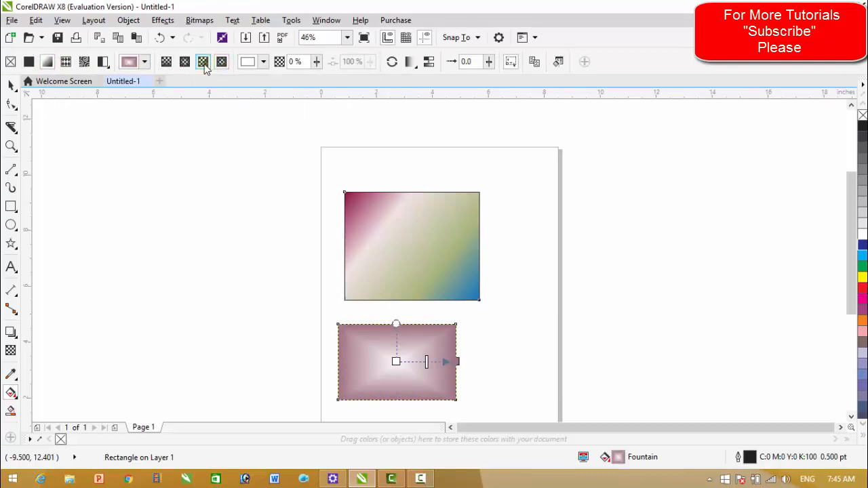
{"action": "left_click", "coordinate": [203, 62]}
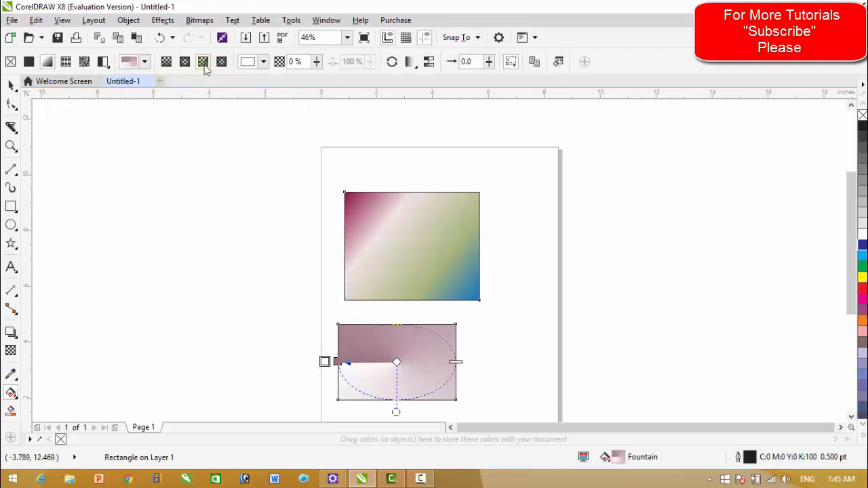
{"action": "left_click", "coordinate": [185, 62]}
{"action": "left_click", "coordinate": [166, 62]}
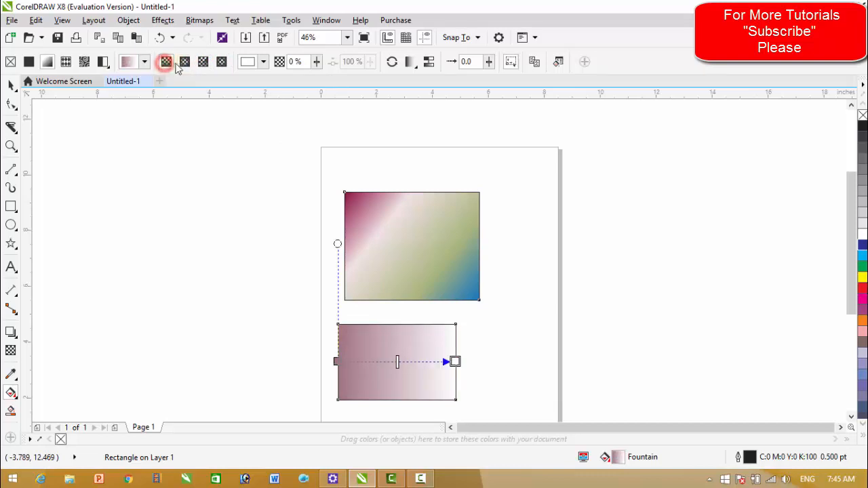
Adjust the lower rectangle's fill nodes as a conical fill, switch back to linear, and shift the midpoint close to the white end
{"action": "left_click", "coordinate": [203, 61]}
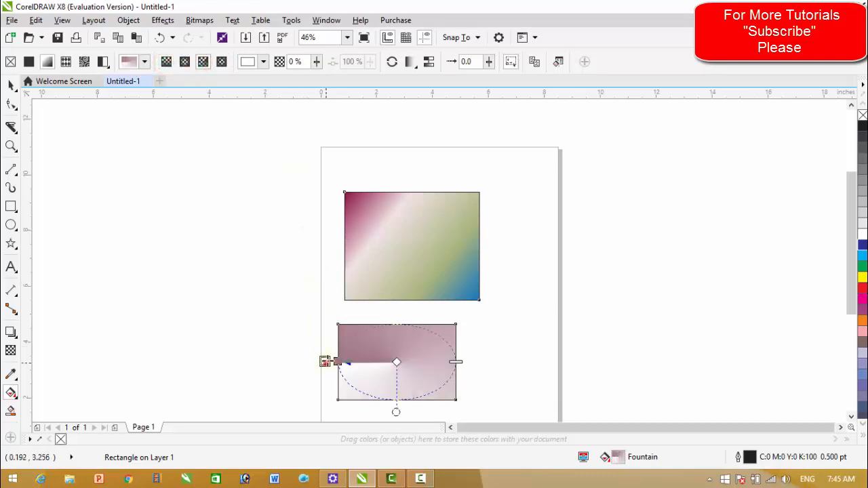
{"action": "left_click_drag", "start_coordinate": [325, 363], "coordinate": [346, 364]}
{"action": "left_click_drag", "start_coordinate": [435, 358], "coordinate": [400, 337]}
{"action": "left_click", "coordinate": [167, 63]}
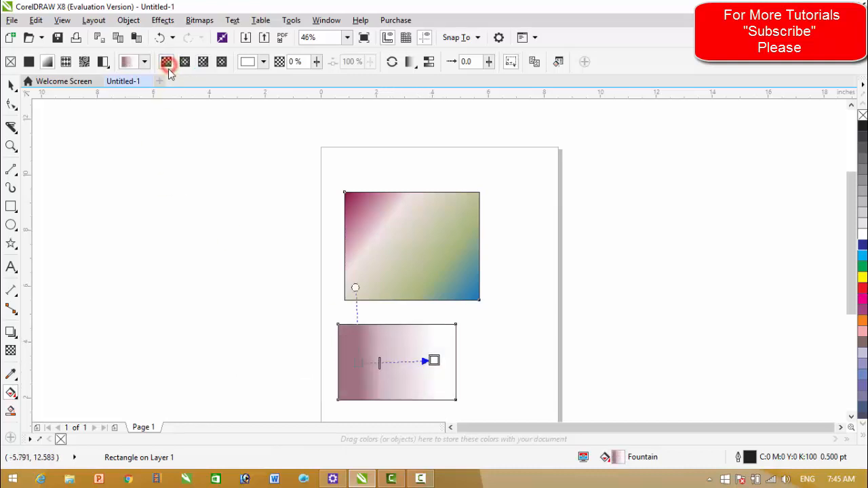
{"action": "left_click_drag", "start_coordinate": [379, 362], "coordinate": [437, 362]}
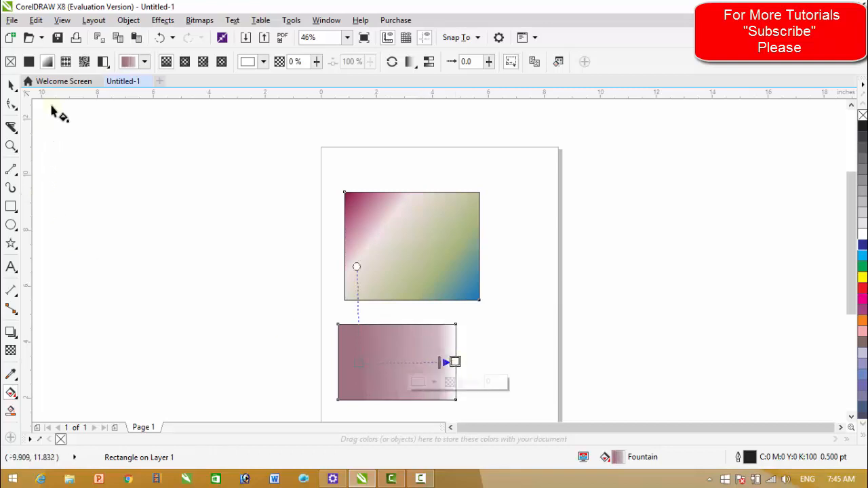
Select both filled rectangles together and delete them from the page
{"action": "left_click", "coordinate": [11, 84]}
{"action": "left_click", "coordinate": [563, 285]}
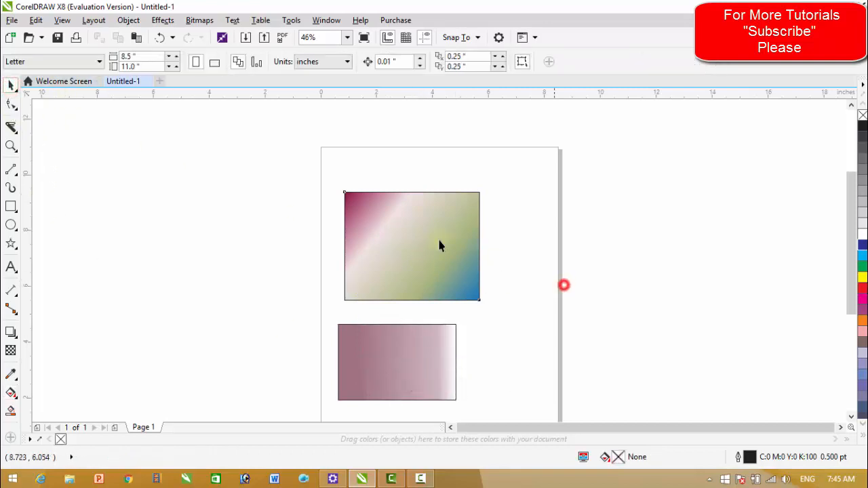
{"action": "left_click_drag", "start_coordinate": [277, 172], "coordinate": [509, 367]}
{"action": "left_click", "coordinate": [514, 299]}
{"action": "mouse_move", "coordinate": [411, 300]}
{"action": "left_mouse_down"}
{"action": "mouse_move", "coordinate": [419, 280]}
{"action": "mouse_move", "coordinate": [423, 295]}
{"action": "left_mouse_up"}
{"action": "left_click", "coordinate": [516, 295]}
{"action": "left_click_drag", "start_coordinate": [298, 134], "coordinate": [526, 387]}
{"action": "key", "text": "Delete"}
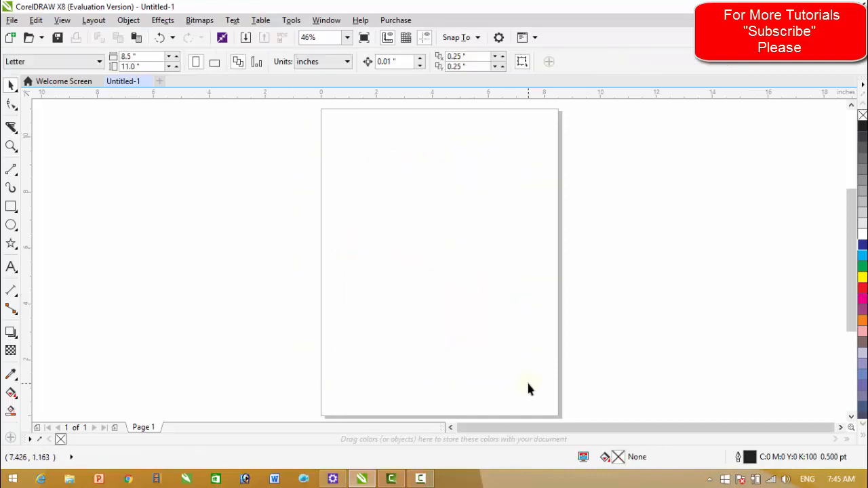
Add the artistic text "Corel Draw X8 Tutorials." in 24 pt Arial on the upper part of the page
{"action": "left_click", "coordinate": [10, 269]}
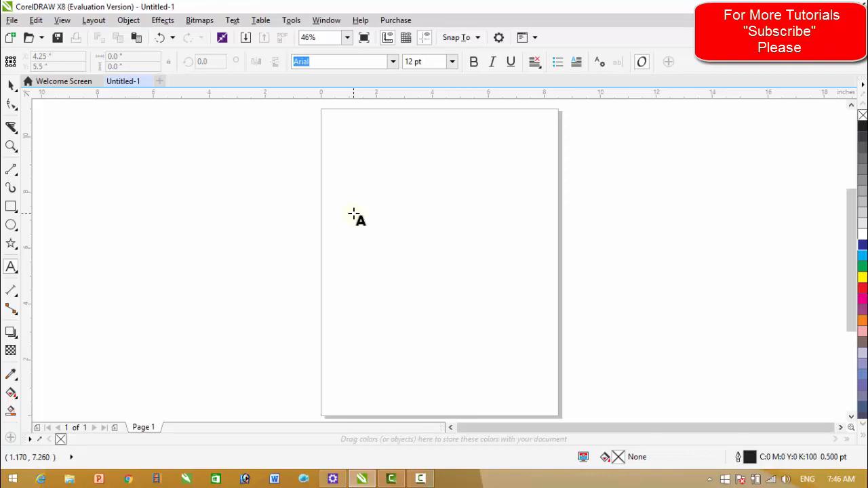
{"action": "left_click", "coordinate": [353, 207]}
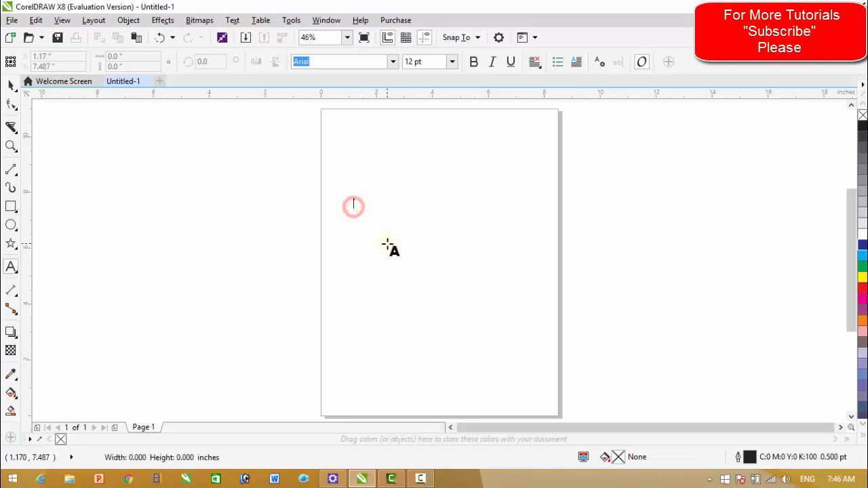
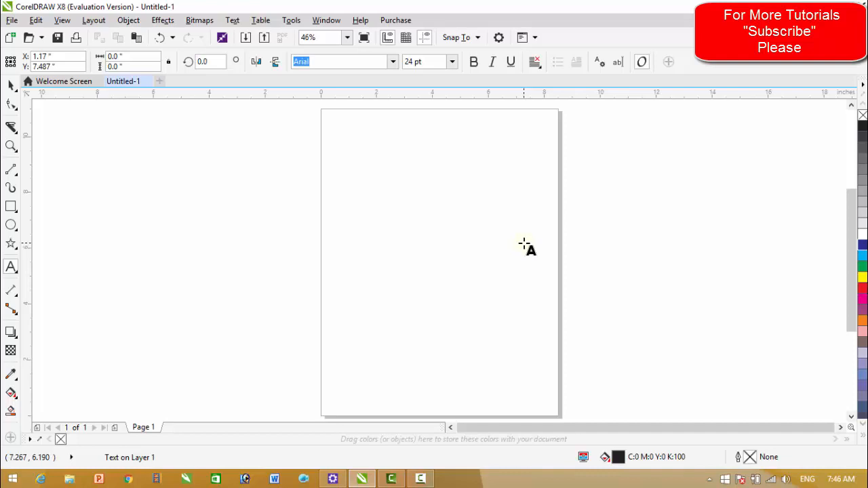
{"action": "type", "text": "Corel Draw X8 Tutorials."}
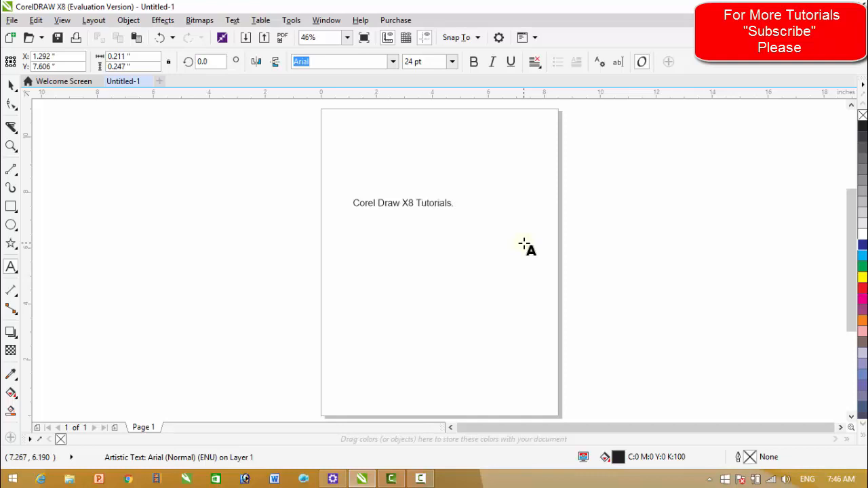
Scale the text line up proportionally to about 34 pt and move it higher on the page
{"action": "left_click", "coordinate": [404, 203]}
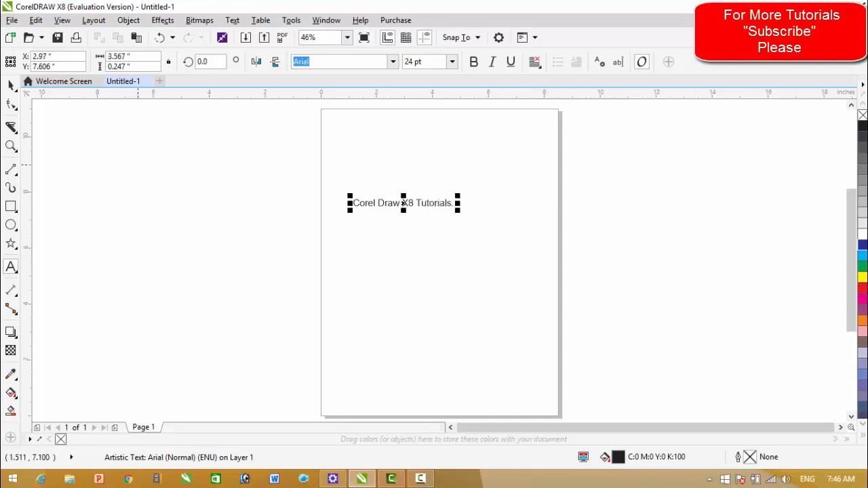
{"action": "left_click", "coordinate": [7, 84]}
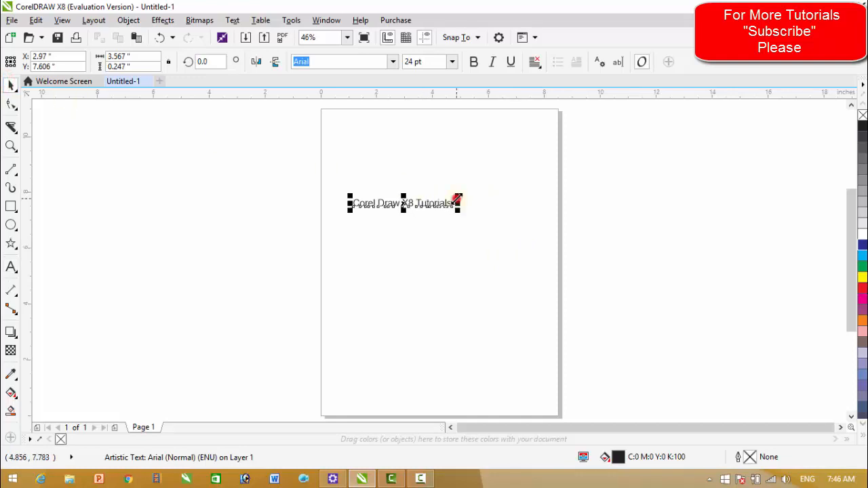
{"action": "left_click_drag", "start_coordinate": [457, 198], "coordinate": [500, 179]}
{"action": "left_click_drag", "start_coordinate": [425, 200], "coordinate": [424, 165]}
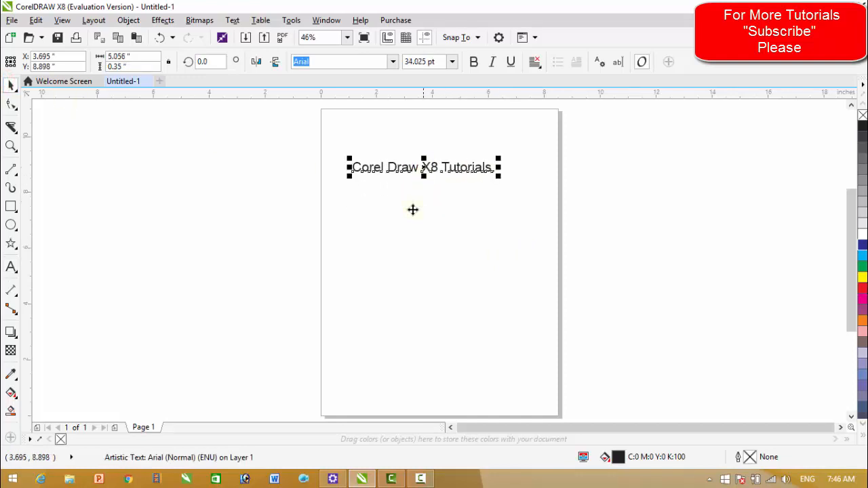
Try the Baskerville Old Face font on the selected text line and switch it to Baumans
{"action": "left_click", "coordinate": [397, 62]}
{"action": "left_click", "coordinate": [395, 62]}
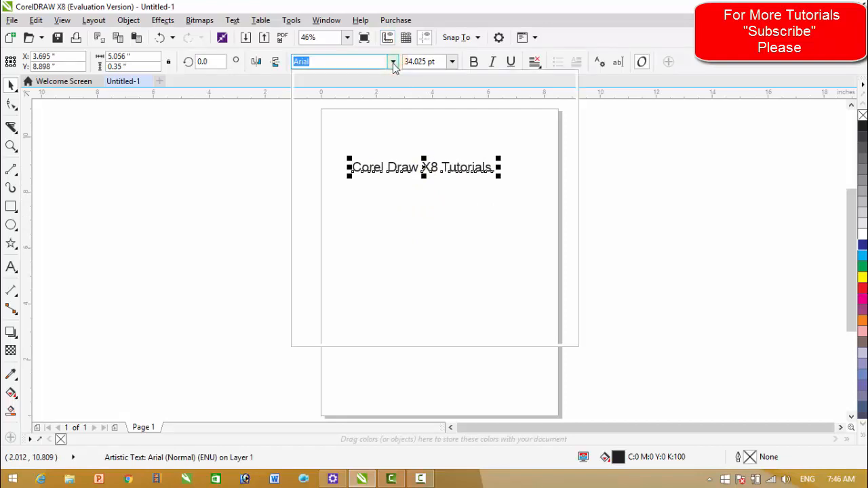
{"action": "left_click", "coordinate": [391, 61]}
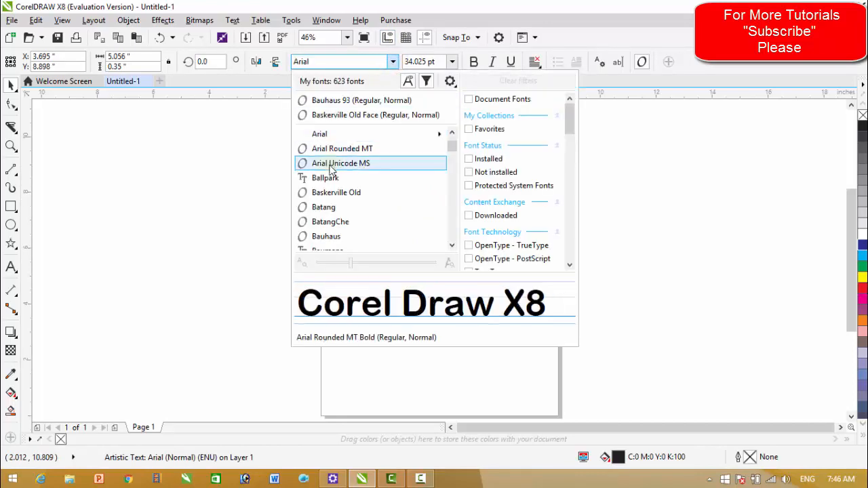
{"action": "left_click", "coordinate": [332, 194]}
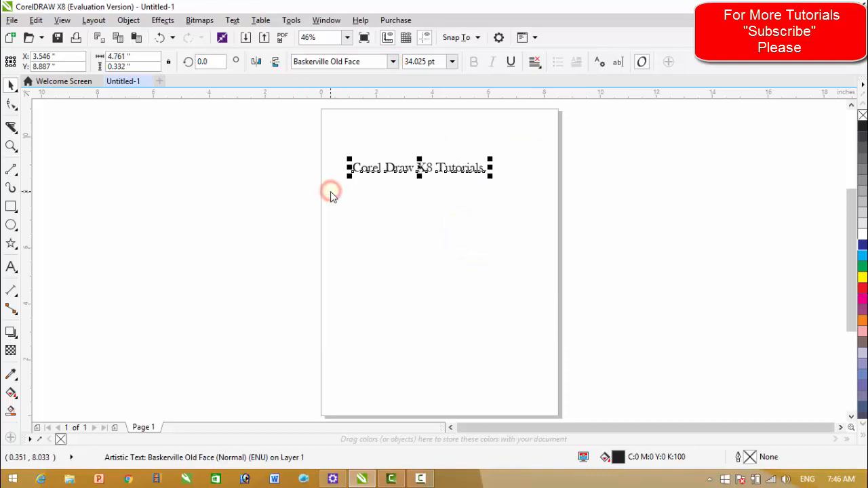
{"action": "left_click", "coordinate": [393, 63]}
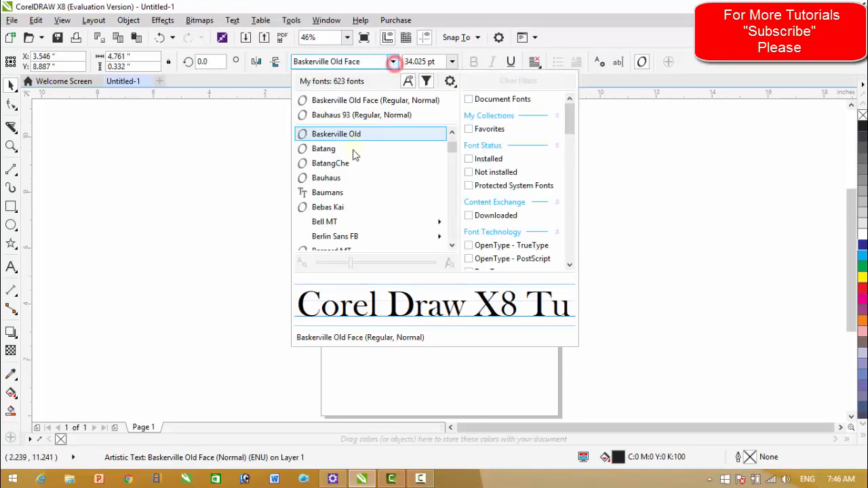
{"action": "left_click", "coordinate": [336, 197]}
Rotate the text line clockwise to an angle of about 332 degrees and fill it green
{"action": "left_click_drag", "start_coordinate": [489, 169], "coordinate": [481, 189]}
{"action": "left_click", "coordinate": [476, 167]}
{"action": "left_click", "coordinate": [465, 217]}
{"action": "left_click", "coordinate": [388, 156]}
{"action": "left_click_drag", "start_coordinate": [388, 157], "coordinate": [387, 178]}
{"action": "left_click", "coordinate": [863, 268]}
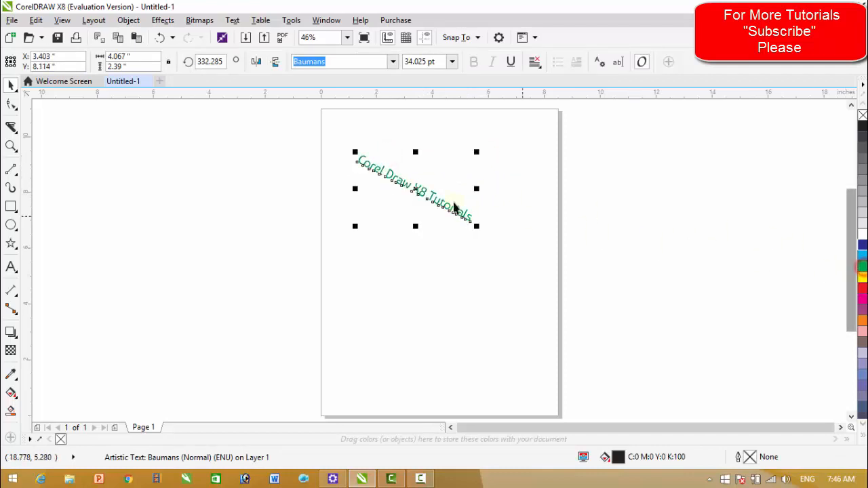
Shrink the green text line to about 20 pt near the page's upper edge and skew it horizontally
{"action": "left_click_drag", "start_coordinate": [355, 153], "coordinate": [416, 167]}
{"action": "left_click", "coordinate": [434, 200]}
{"action": "left_click", "coordinate": [424, 165]}
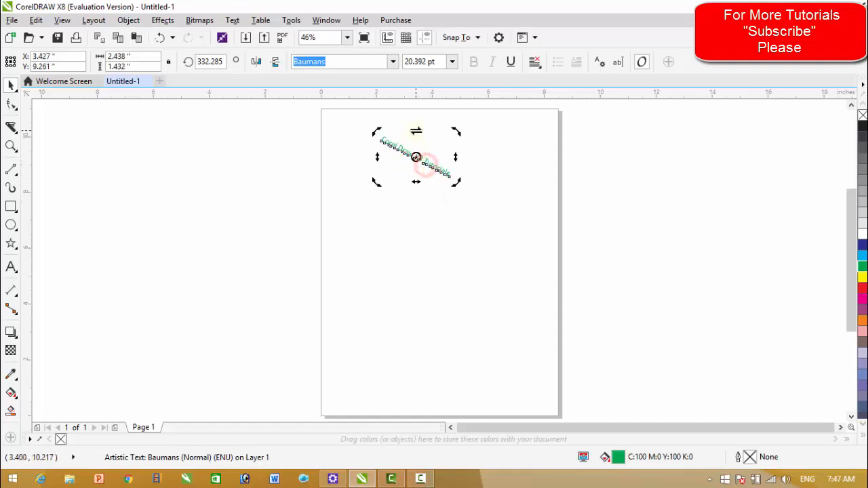
{"action": "left_click_drag", "start_coordinate": [414, 130], "coordinate": [451, 179]}
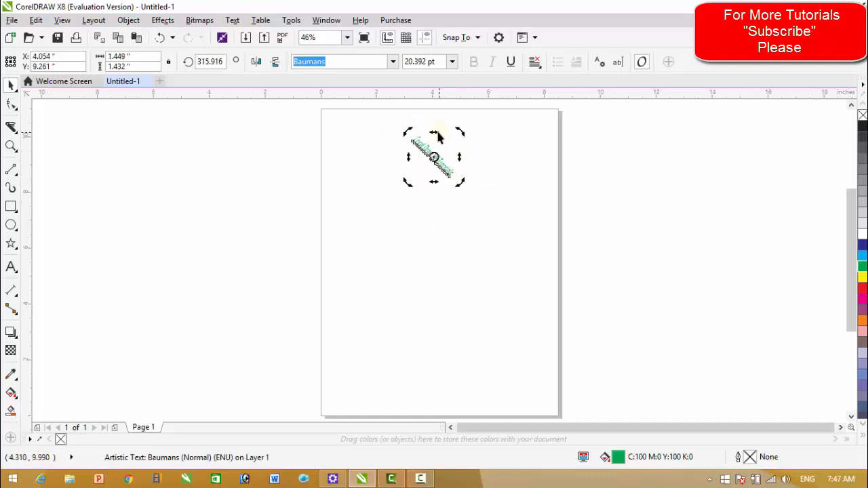
{"action": "left_click_drag", "start_coordinate": [435, 131], "coordinate": [442, 157]}
{"action": "left_click", "coordinate": [456, 214]}
{"action": "left_click", "coordinate": [448, 170]}
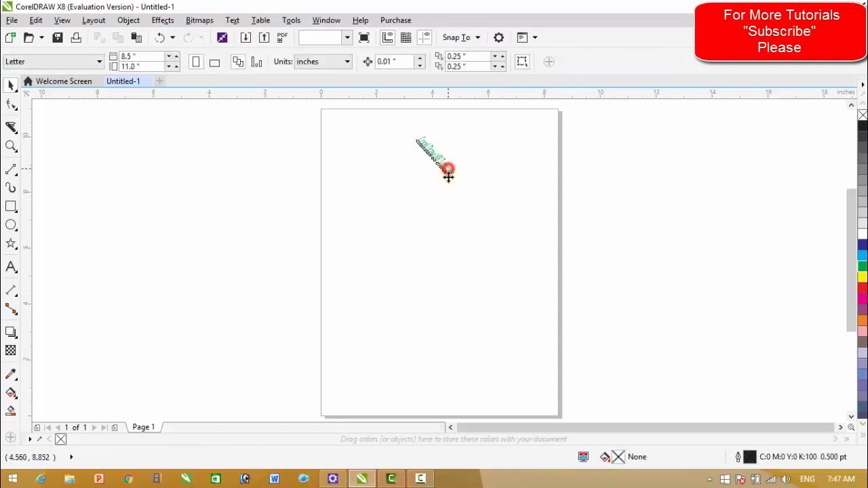
Enlarge the skewed text line to about 55 pt at an angle of about 354 degrees and deselect it
{"action": "left_click_drag", "start_coordinate": [394, 213], "coordinate": [484, 181]}
{"action": "left_click", "coordinate": [459, 232]}
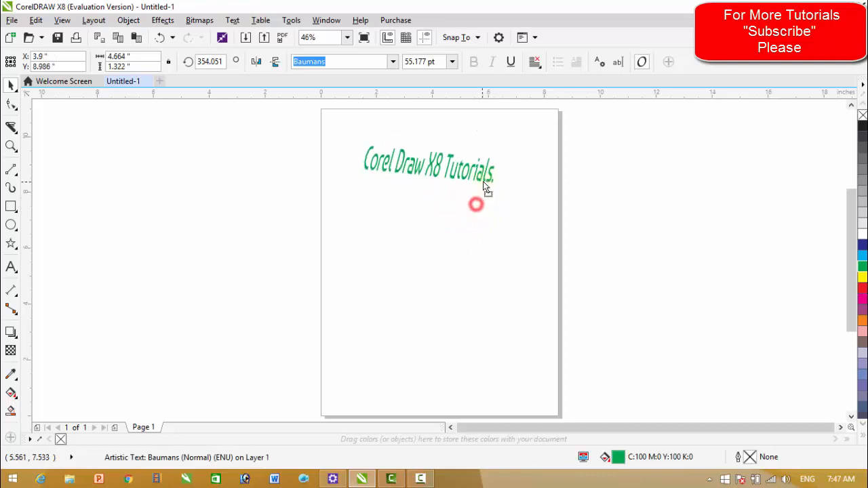
{"action": "left_click", "coordinate": [321, 264]}
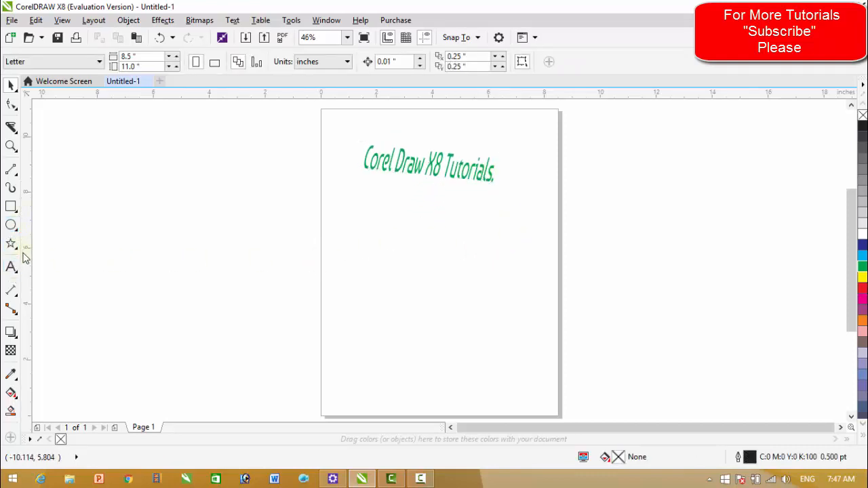
Draw a paragraph text frame about 6.8 by 3.8 inches below the green text and set its font size to 36 pt
{"action": "left_click", "coordinate": [11, 267]}
{"action": "left_click_drag", "start_coordinate": [341, 205], "coordinate": [530, 312]}
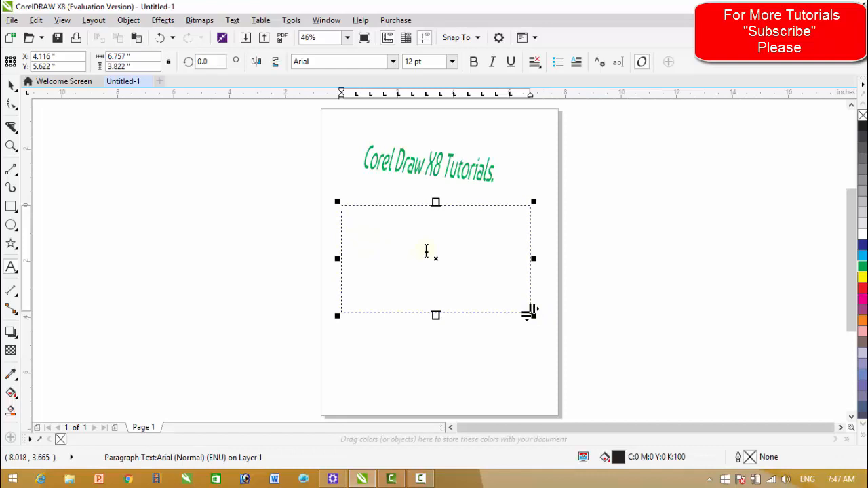
{"action": "left_click", "coordinate": [11, 148]}
{"action": "left_click_drag", "start_coordinate": [325, 196], "coordinate": [551, 341]}
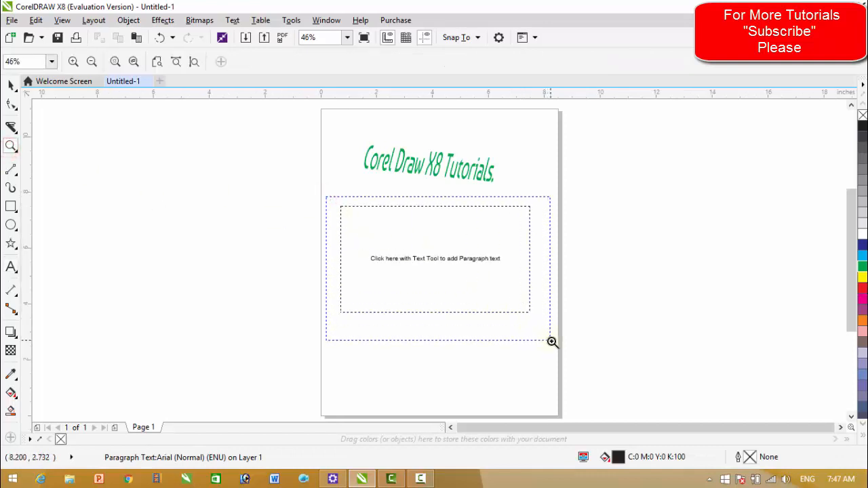
{"action": "left_click", "coordinate": [11, 267]}
{"action": "left_click", "coordinate": [242, 149]}
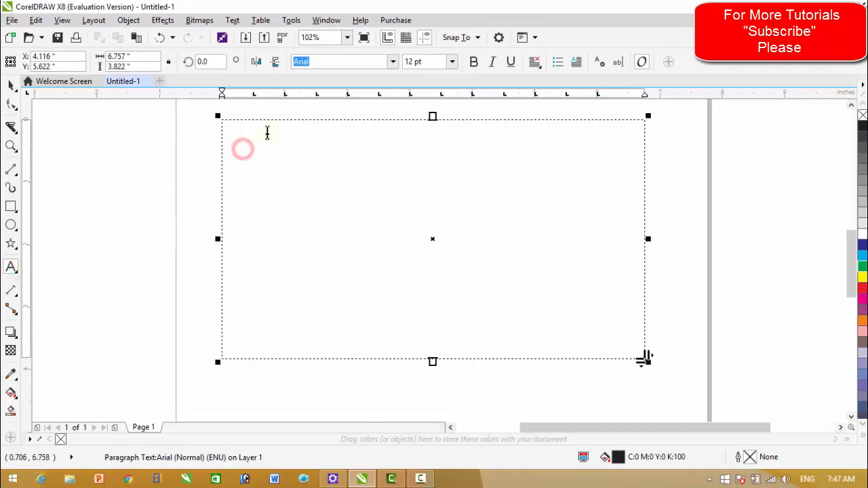
{"action": "left_click", "coordinate": [451, 61]}
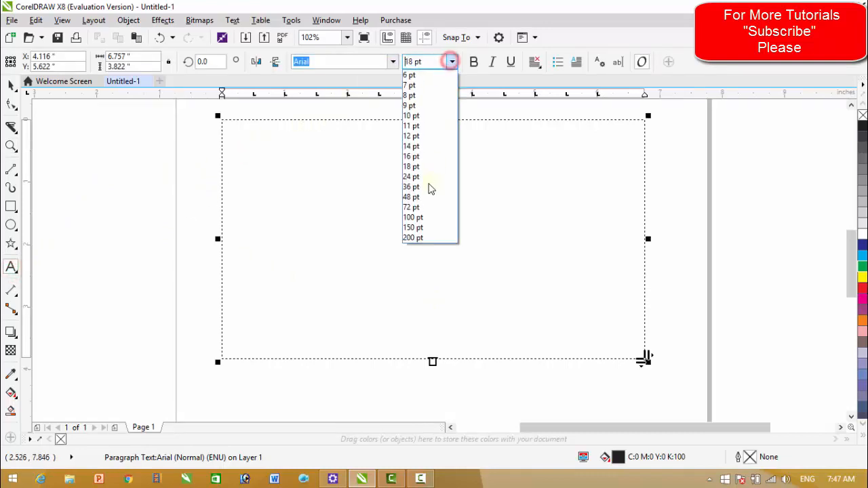
{"action": "left_click", "coordinate": [428, 185]}
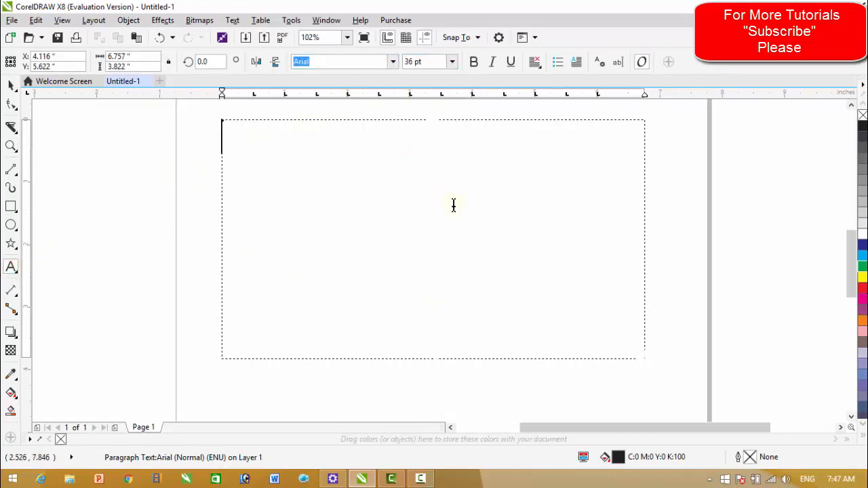
Enter the sentence "Corel Draw X8 Tutorials for Beginers." in the paragraph frame
{"action": "type", "text": "Corel Draw"}
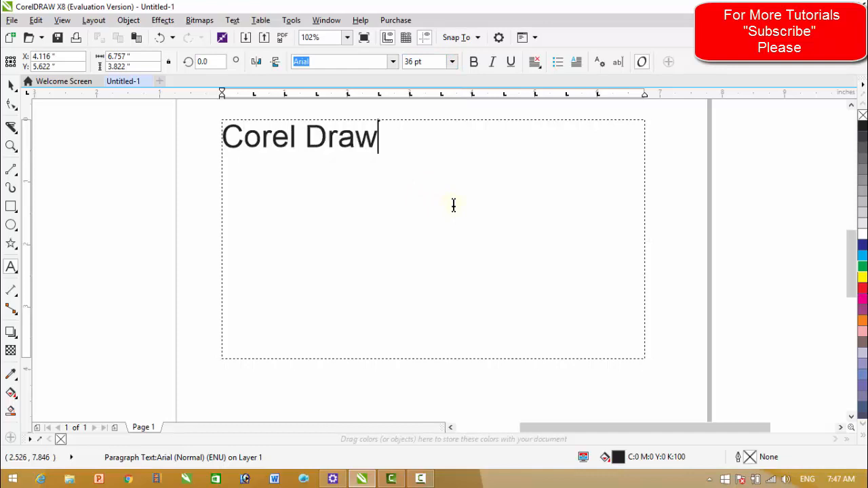
{"action": "type", "text": " X8 "}
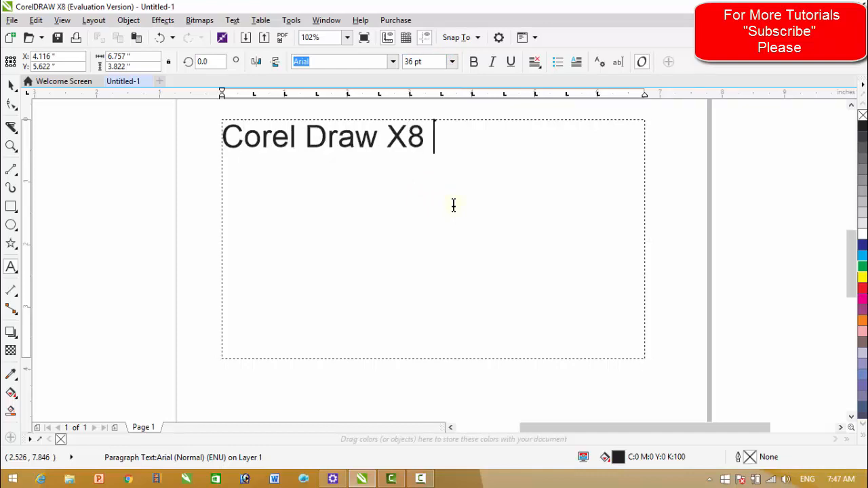
{"action": "type", "text": "Tutoria.s"}
{"action": "key", "text": "BackSpace"}
{"action": "key", "text": "BackSpace"}
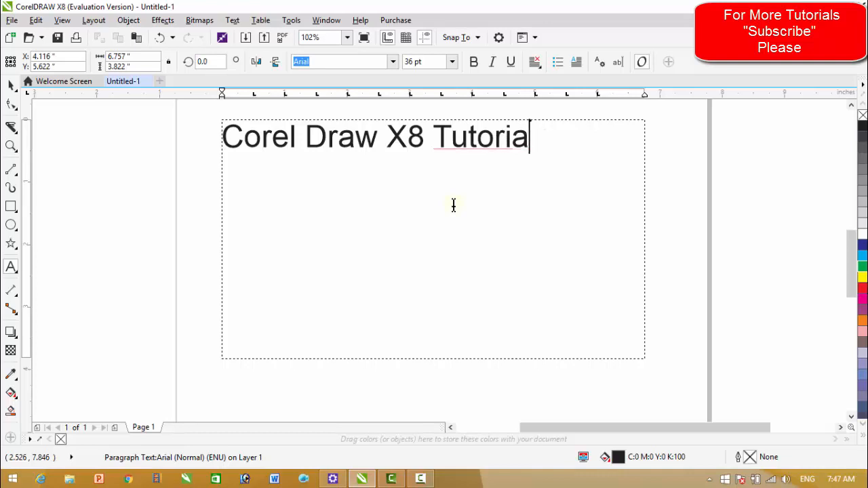
{"action": "type", "text": "ls for Be"}
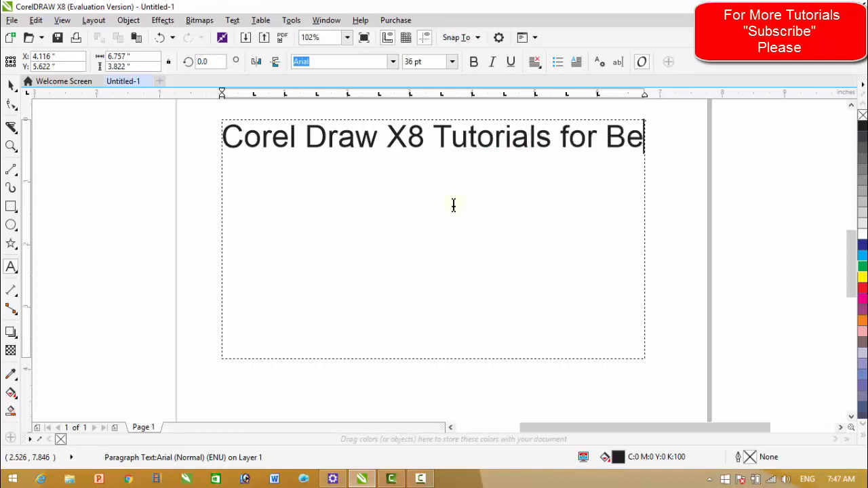
{"action": "type", "text": "giners."}
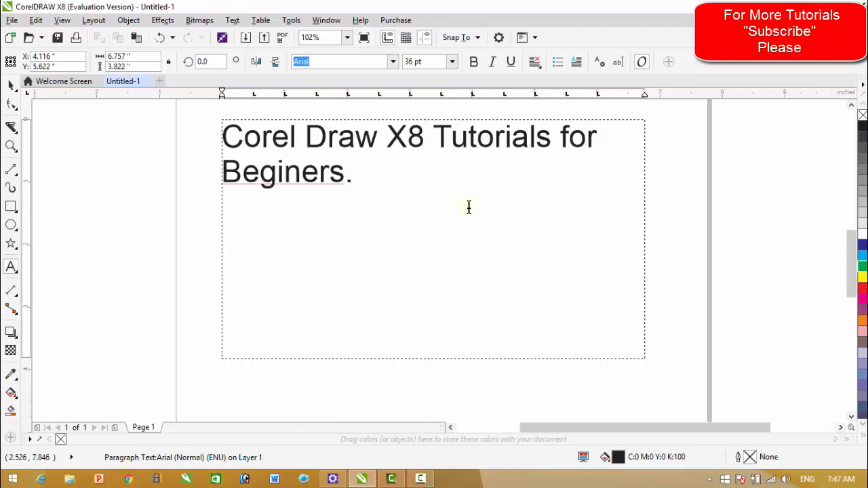
Copy the sentence, paste it three more times after itself, and indent the paragraph's first line with a tab
{"action": "mouse_move", "coordinate": [399, 187]}
{"action": "left_mouse_down"}
{"action": "mouse_move", "coordinate": [172, 155]}
{"action": "mouse_move", "coordinate": [181, 138]}
{"action": "left_mouse_up"}
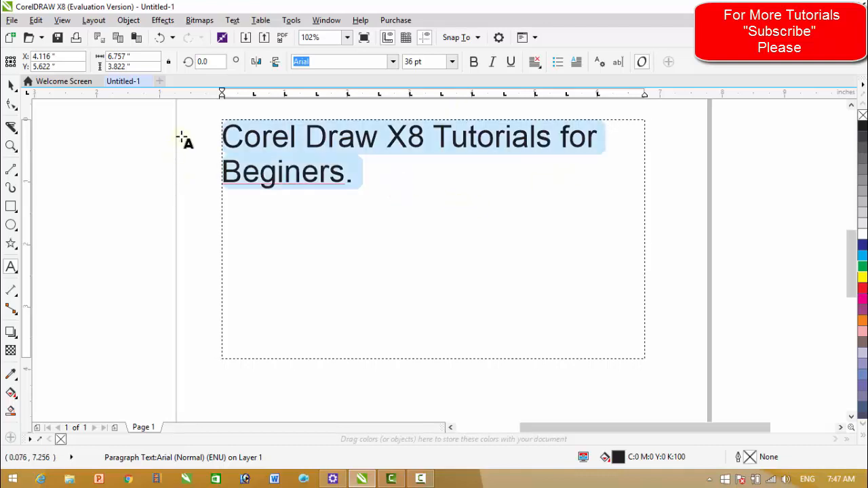
{"action": "key", "text": "ctrl+c"}
{"action": "left_click", "coordinate": [495, 188]}
{"action": "key", "text": "ctrl+v"}
{"action": "key", "text": "ctrl+v"}
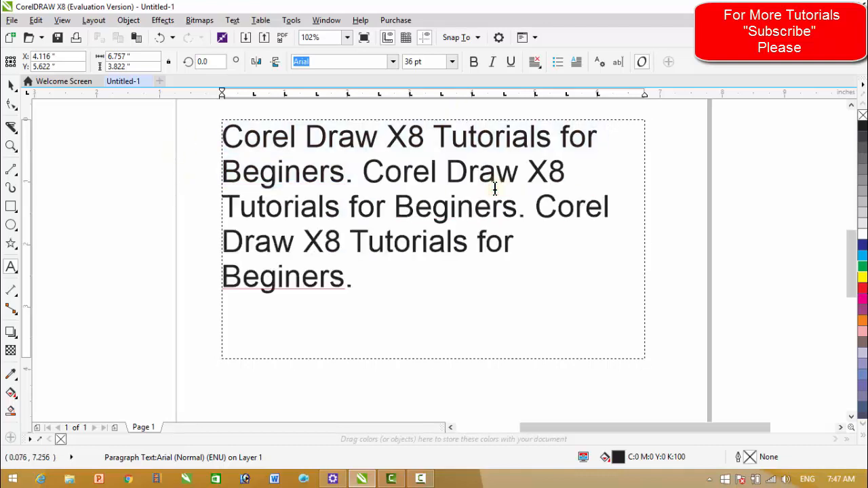
{"action": "key", "text": "ctrl+v"}
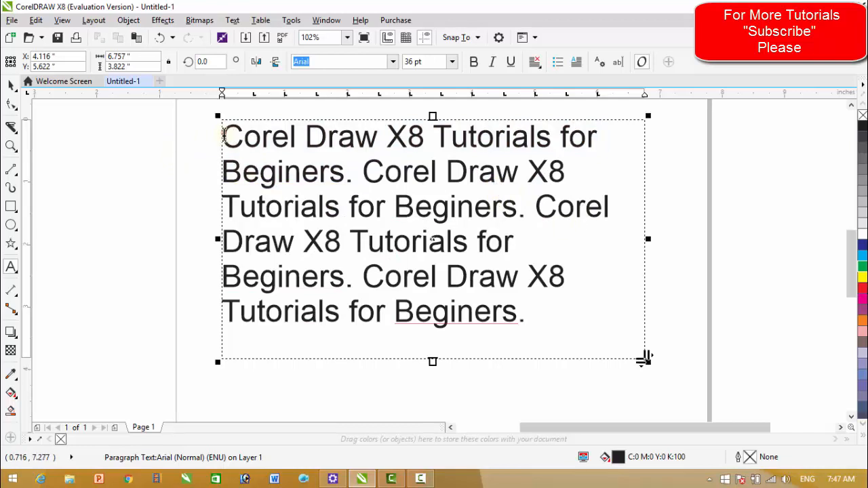
{"action": "left_click", "coordinate": [224, 135]}
{"action": "key", "text": "Tab"}
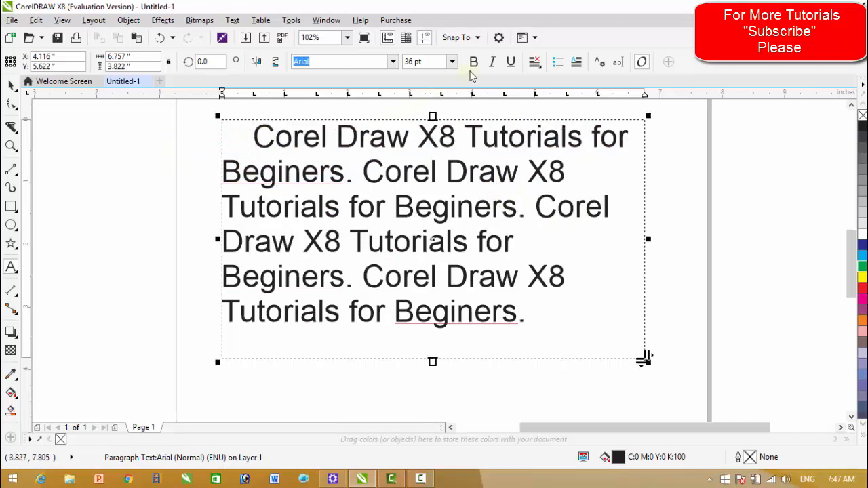
Format the opening words "Corel Draw X8" as bold, underlined and italic
{"action": "left_click", "coordinate": [474, 62]}
{"action": "left_click_drag", "start_coordinate": [236, 136], "coordinate": [456, 139]}
{"action": "left_click", "coordinate": [474, 63]}
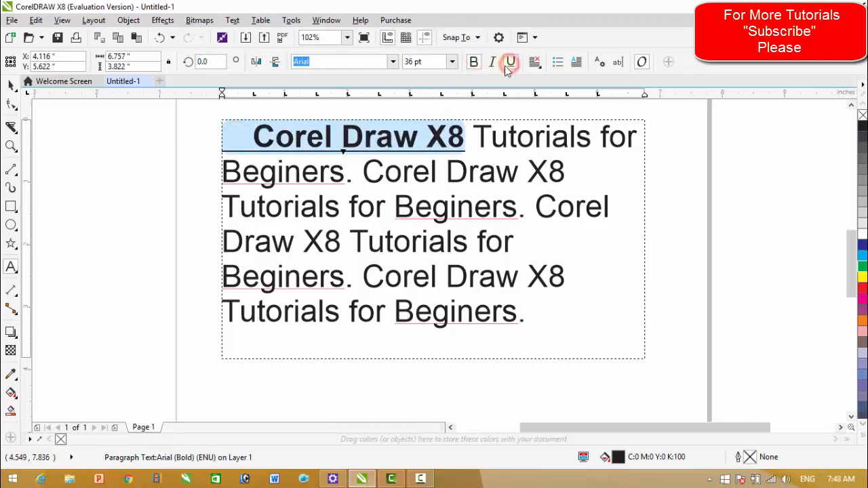
{"action": "left_click", "coordinate": [489, 66]}
Try centre alignment and a drop cap on the paragraph
{"action": "left_click", "coordinate": [535, 62]}
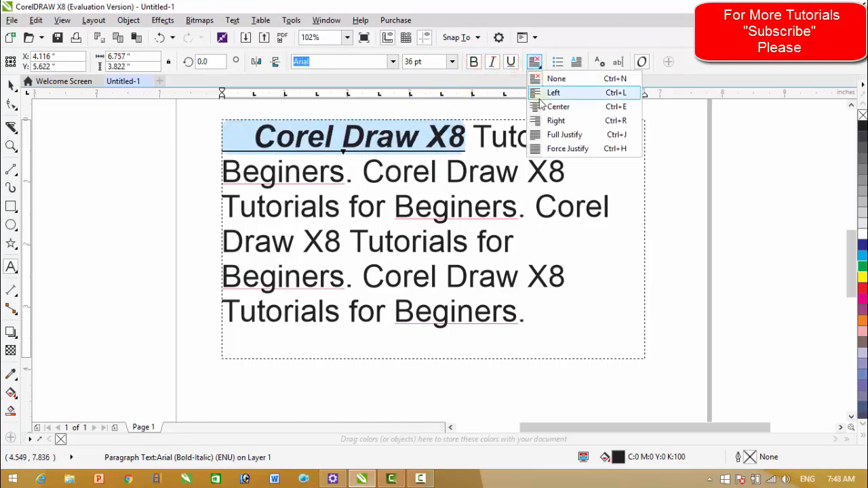
{"action": "left_click", "coordinate": [536, 110]}
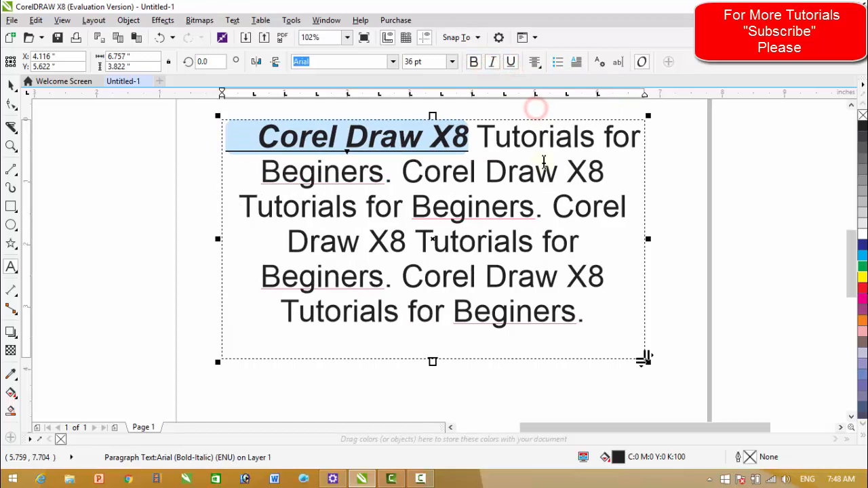
{"action": "left_click", "coordinate": [577, 62]}
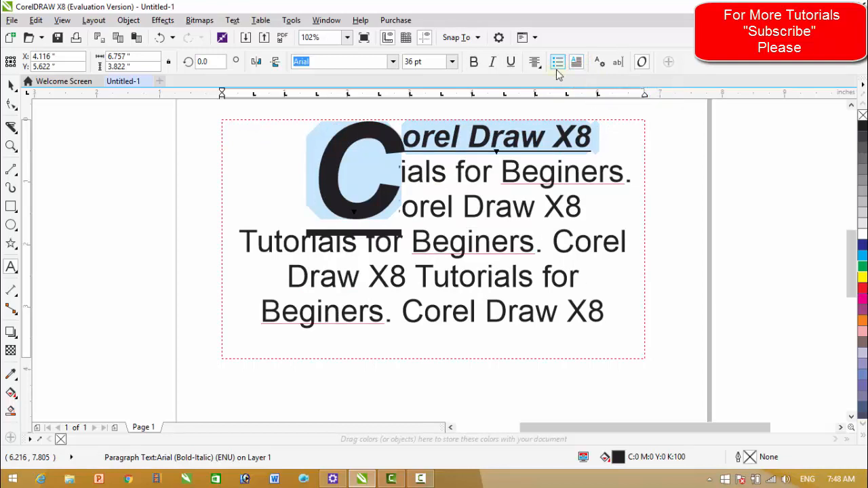
Turn the paragraph into a bulleted list item and set its alignment to Full Justify
{"action": "left_click", "coordinate": [557, 65]}
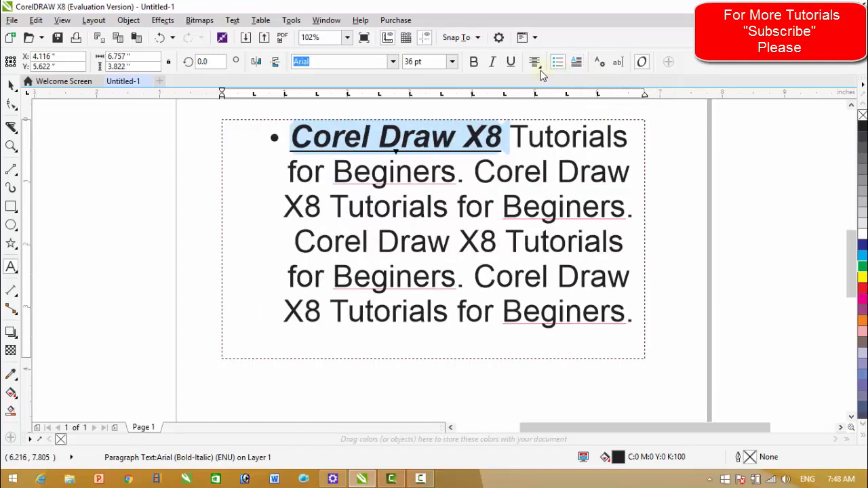
{"action": "left_click", "coordinate": [535, 63]}
{"action": "left_click", "coordinate": [537, 136]}
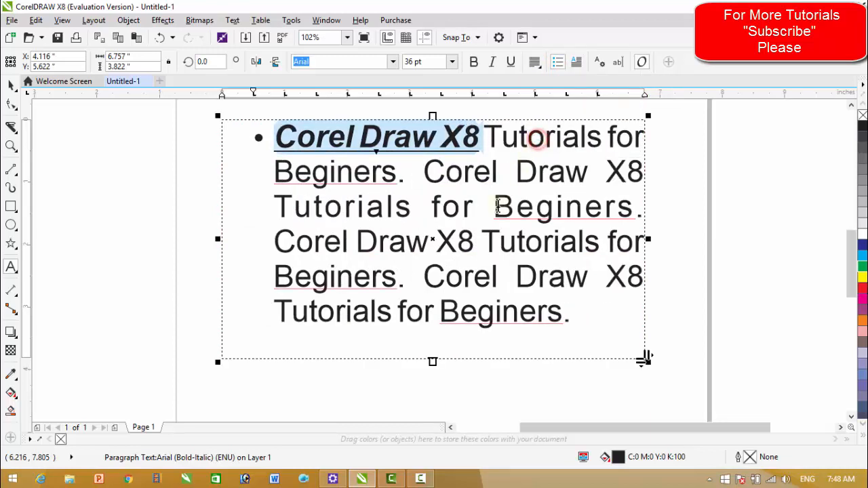
{"action": "left_click", "coordinate": [11, 84]}
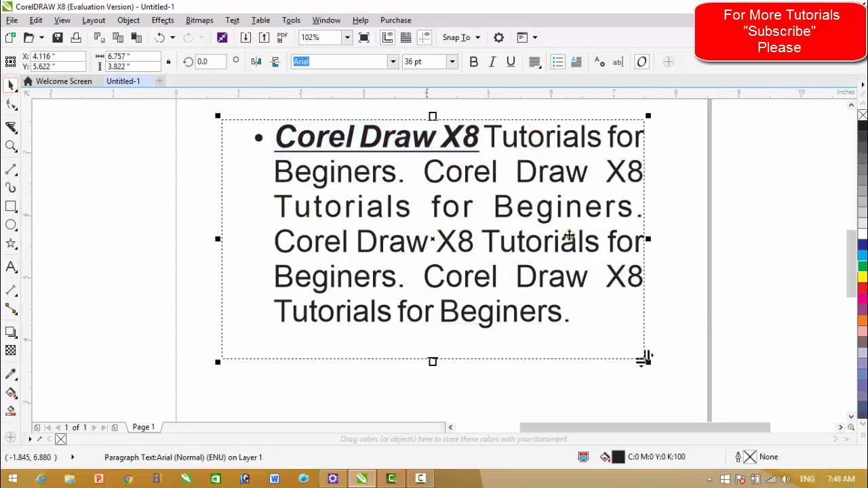
{"action": "left_click", "coordinate": [705, 177]}
{"action": "left_click", "coordinate": [519, 230]}
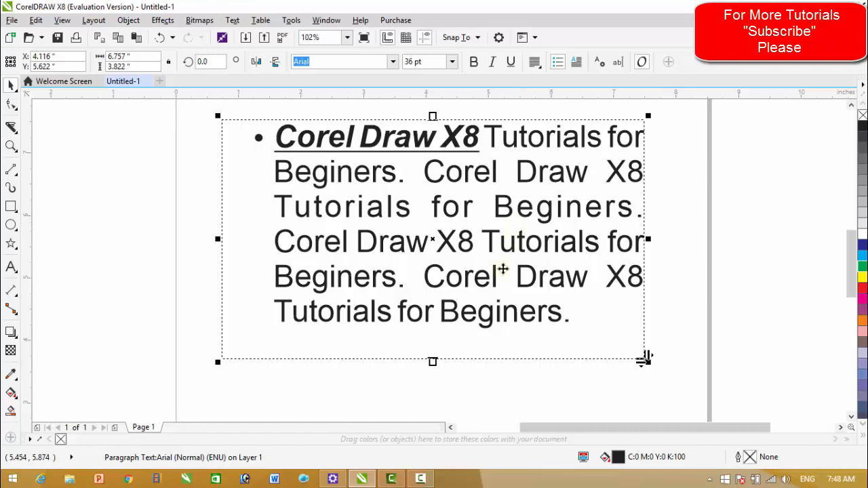
{"action": "left_click", "coordinate": [740, 166]}
{"action": "left_click", "coordinate": [506, 152]}
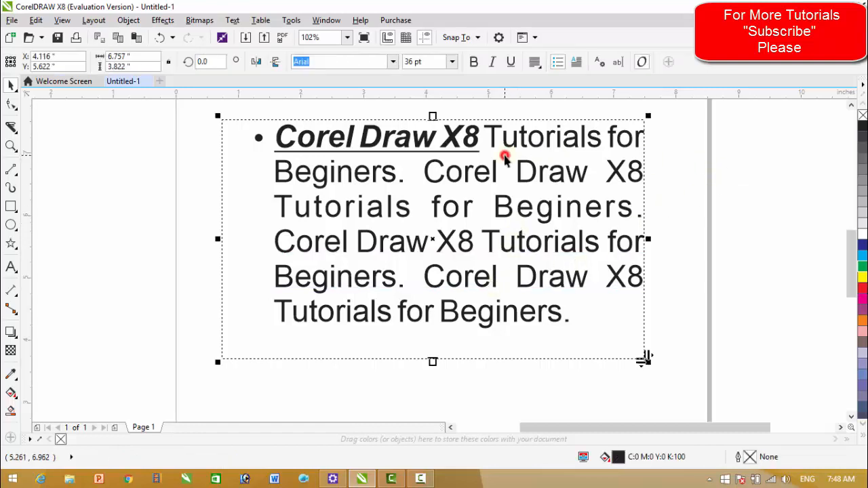
Select all the text inside the paragraph frame and open its text properties at the paragraph settings
{"action": "double_click", "coordinate": [504, 156]}
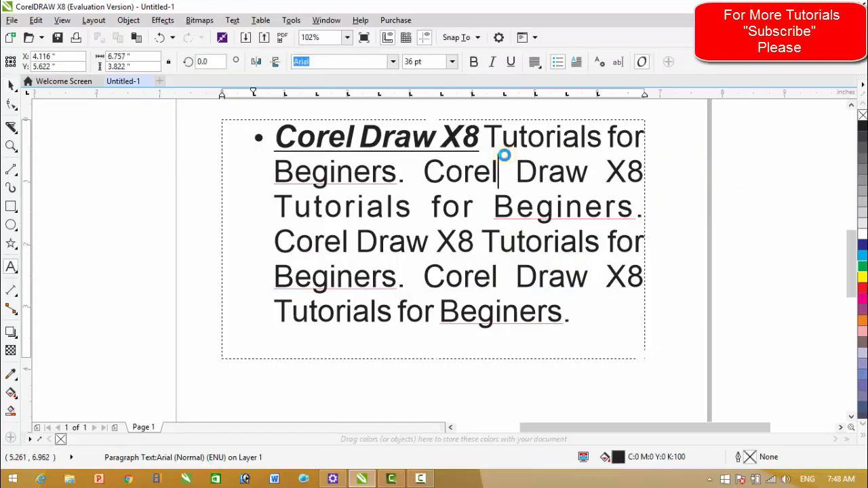
{"action": "key", "text": "ctrl+a"}
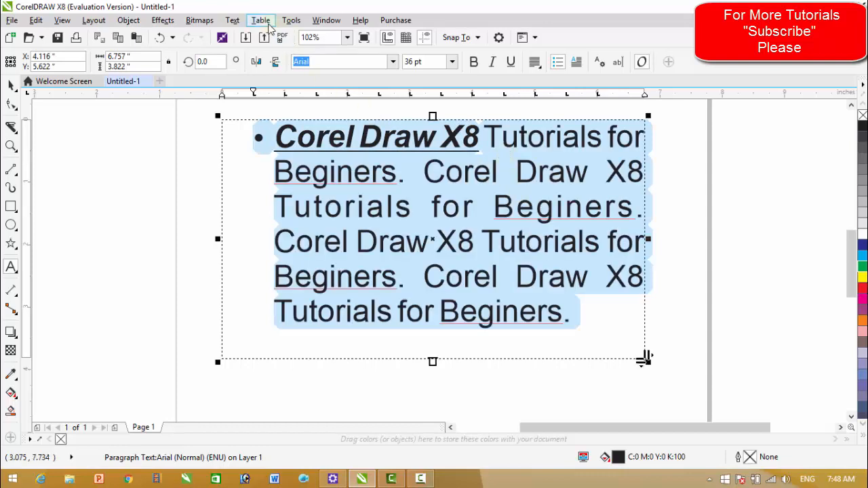
{"action": "left_click", "coordinate": [233, 20]}
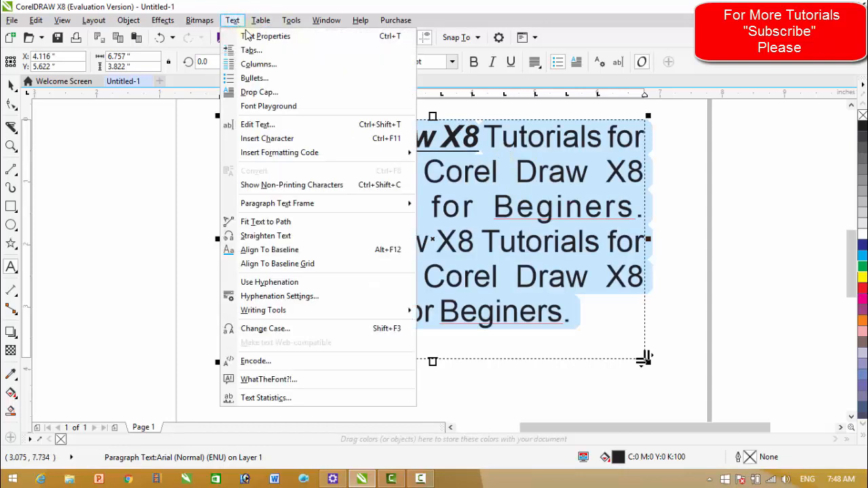
{"action": "left_click", "coordinate": [250, 37]}
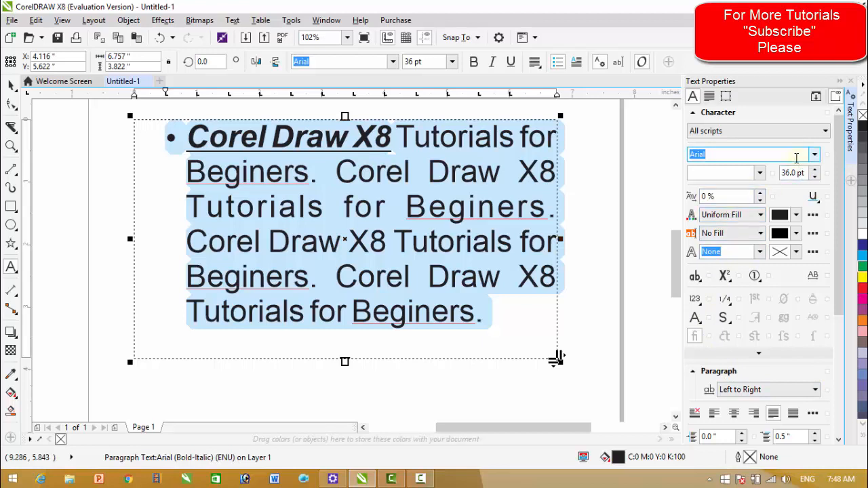
{"action": "left_click", "coordinate": [784, 134]}
{"action": "left_click", "coordinate": [786, 139]}
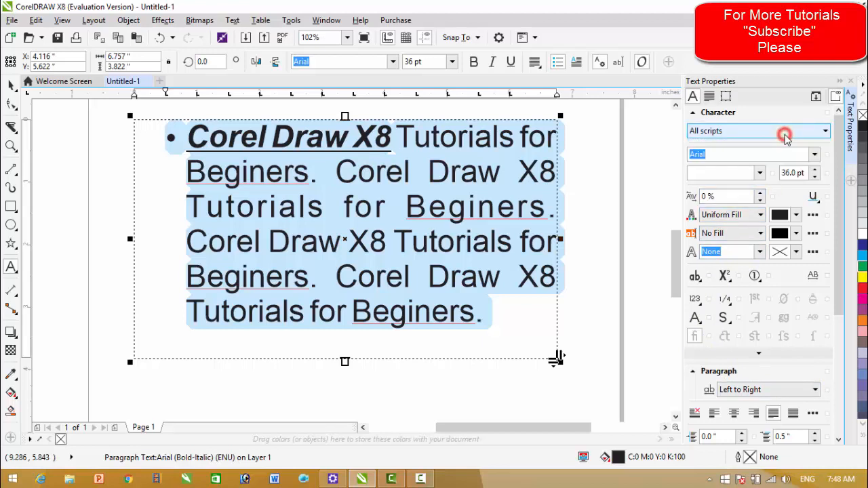
{"action": "left_click", "coordinate": [708, 96]}
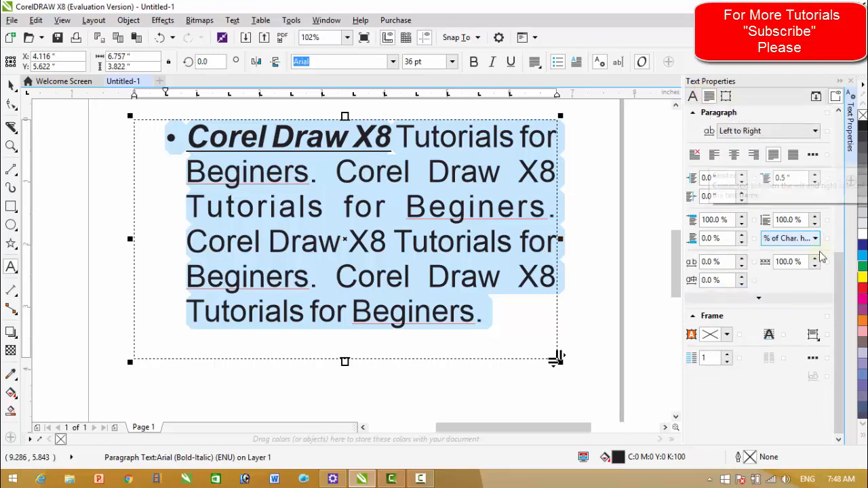
Set the paragraph's line spacing to 107% of character height and close the text properties
{"action": "left_click", "coordinate": [814, 217]}
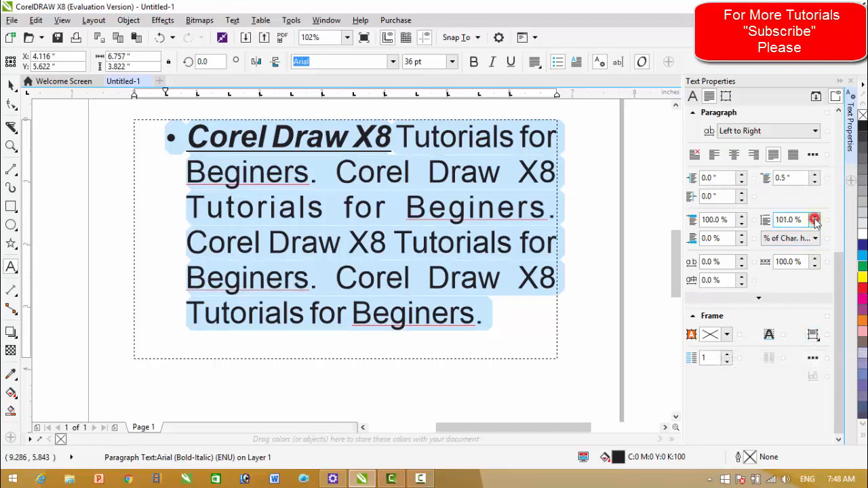
{"action": "triple_click", "coordinate": [814, 217]}
{"action": "double_click", "coordinate": [814, 216]}
{"action": "double_click", "coordinate": [814, 217]}
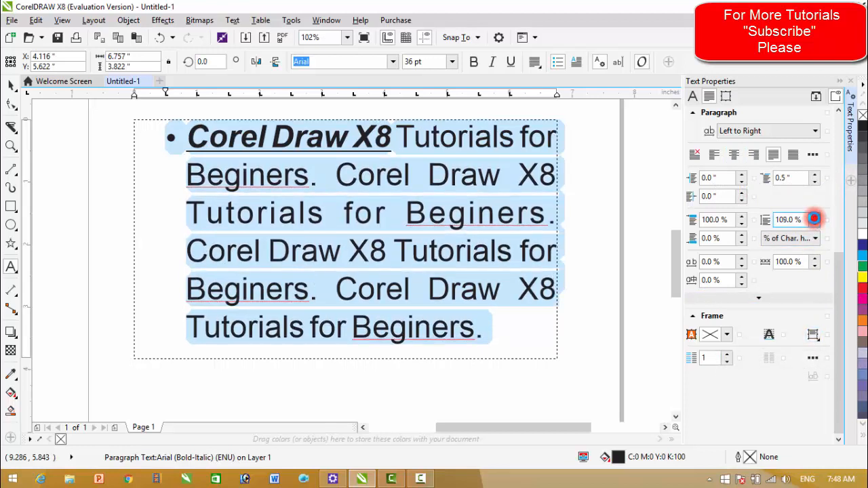
{"action": "left_click", "coordinate": [814, 217]}
{"action": "left_click", "coordinate": [814, 217]}
{"action": "left_click", "coordinate": [814, 223]}
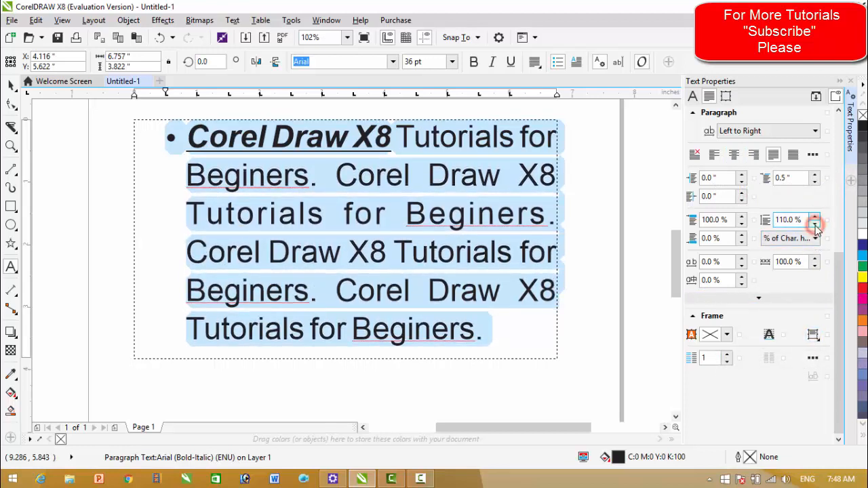
{"action": "left_click", "coordinate": [814, 223]}
{"action": "left_click", "coordinate": [815, 223]}
{"action": "left_click", "coordinate": [814, 223]}
{"action": "left_click", "coordinate": [10, 84]}
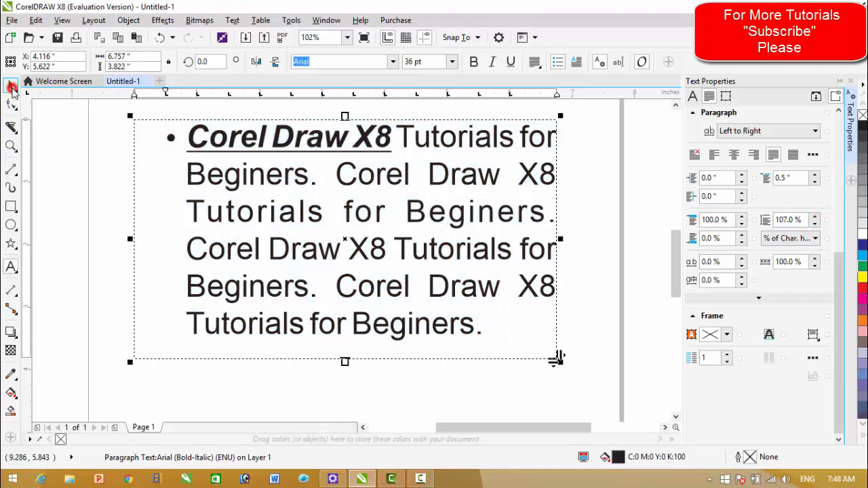
{"action": "left_click", "coordinate": [851, 81]}
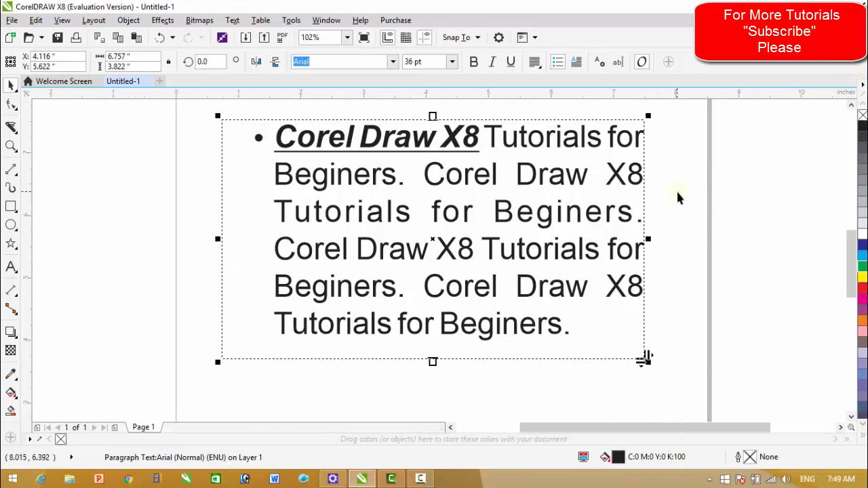
Delete both the green artistic text and the bulleted paragraph from the page
{"action": "scroll", "coordinate": [675, 189], "scroll_direction": "down", "scroll_amount": 3}
{"action": "key", "text": "ctrl+a"}
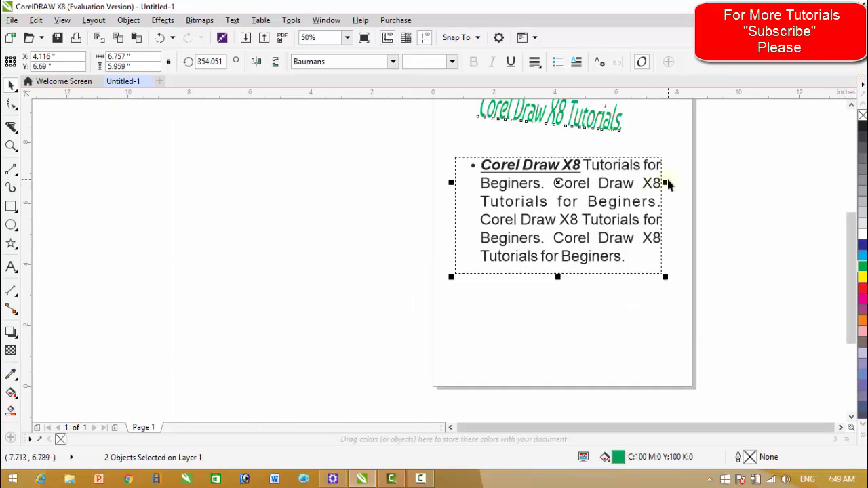
{"action": "key", "text": "F8"}
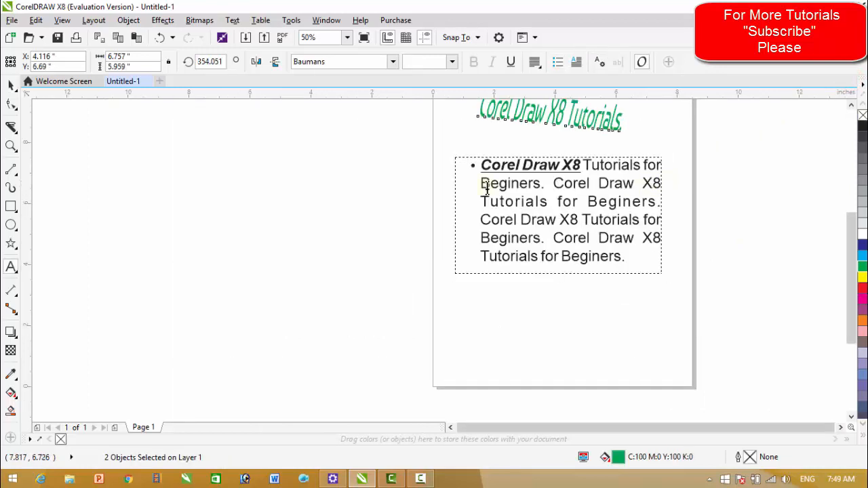
{"action": "left_click", "coordinate": [13, 85]}
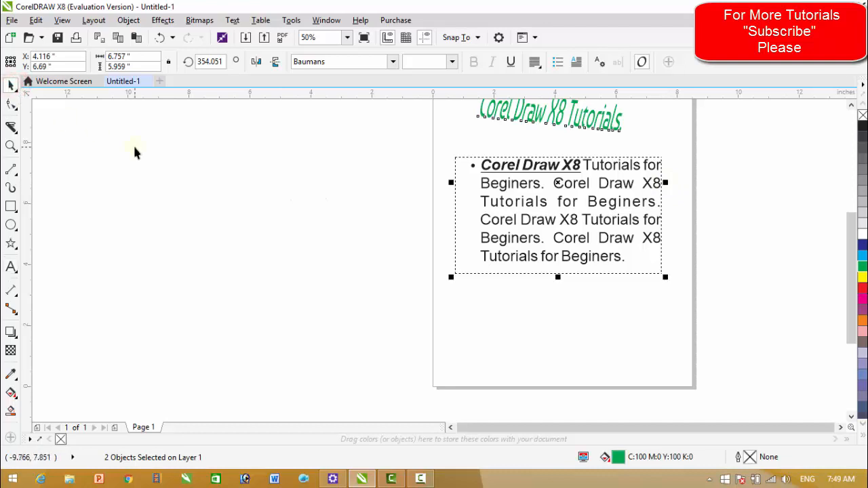
{"action": "key", "text": "Delete"}
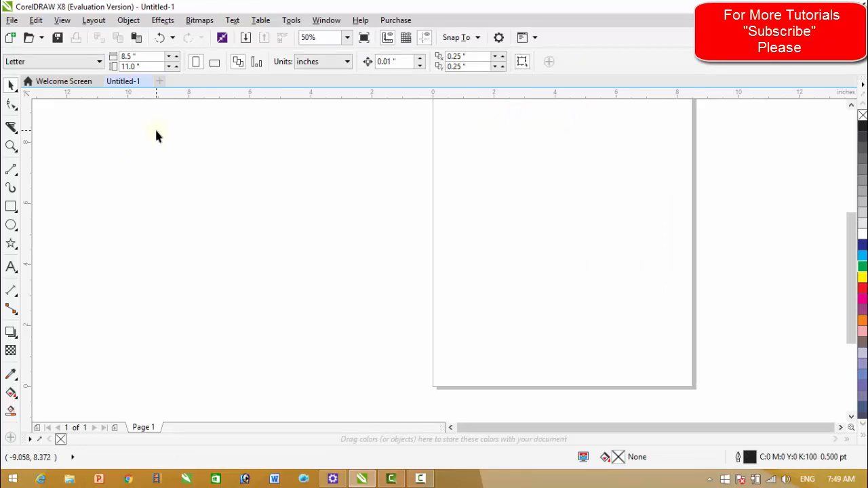
Draw a rectangle about 5.02 by 3.73 inches on the page and fill it with red
{"action": "left_click", "coordinate": [11, 207]}
{"action": "left_click_drag", "start_coordinate": [451, 139], "coordinate": [605, 252]}
{"action": "left_click", "coordinate": [862, 288]}
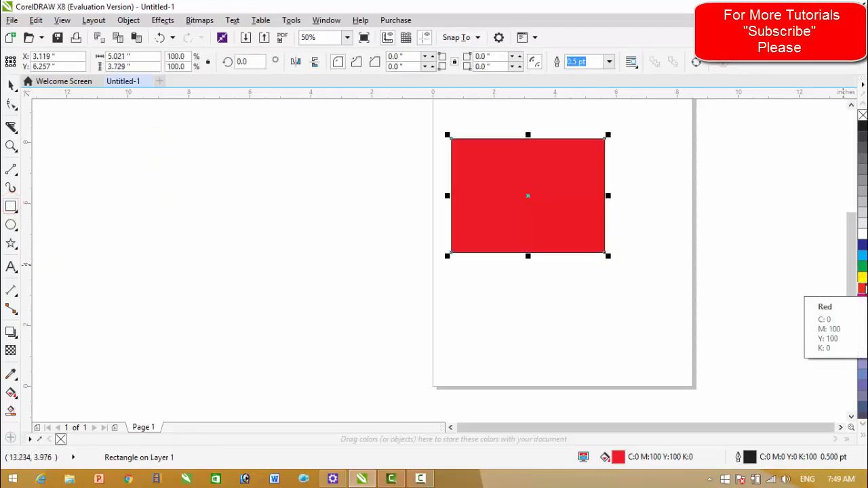
{"action": "key", "text": "shift+F2"}
{"action": "scroll", "coordinate": [629, 238], "scroll_direction": "down", "scroll_amount": 2}
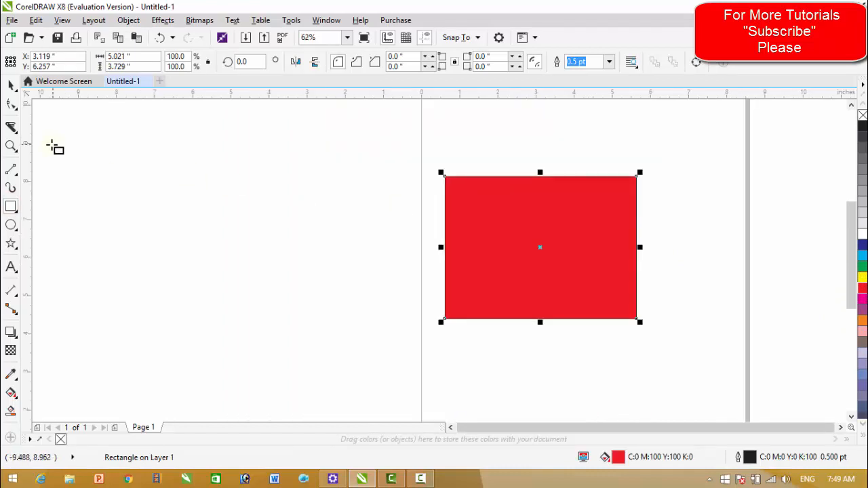
{"action": "left_click", "coordinate": [12, 85]}
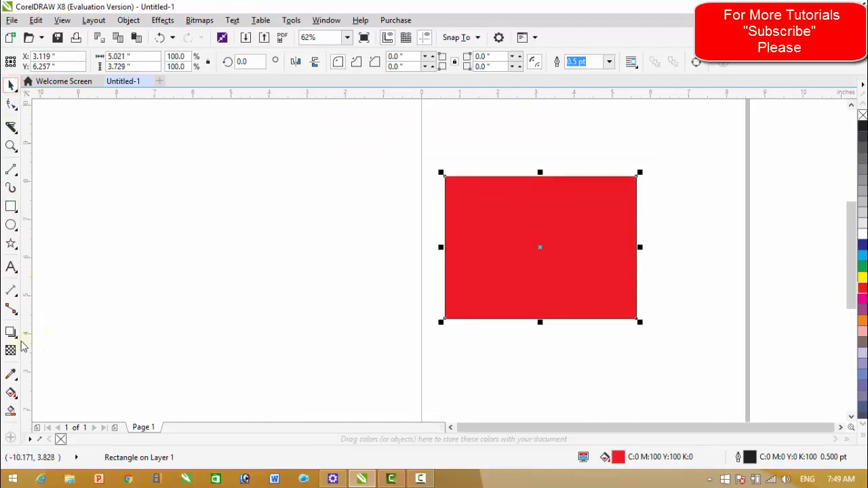
Try the Perspective Bottom Left drop shadow preset on the red rectangle, swing its angle to about 285°, and clear the shadow
{"action": "left_click", "coordinate": [11, 336]}
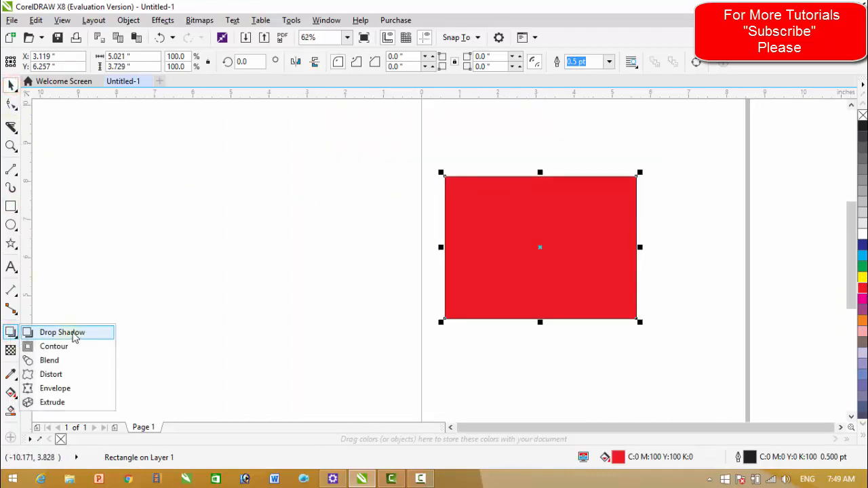
{"action": "left_click", "coordinate": [73, 333]}
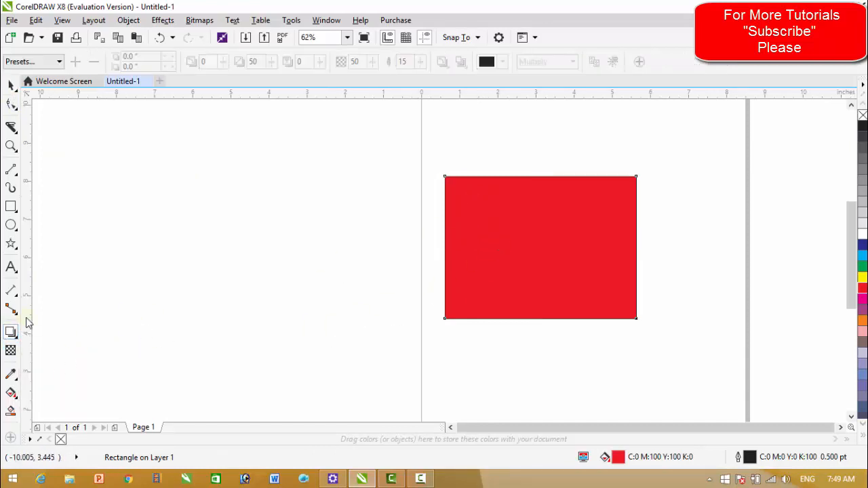
{"action": "left_click", "coordinate": [29, 61]}
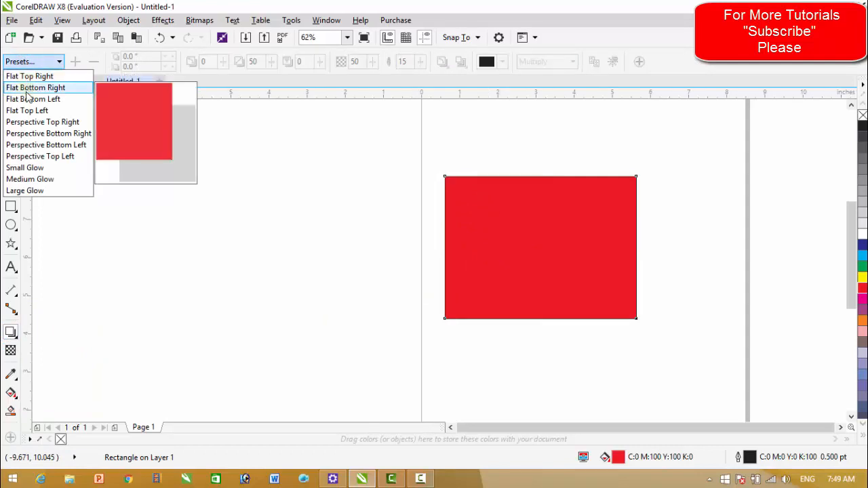
{"action": "left_click", "coordinate": [29, 145]}
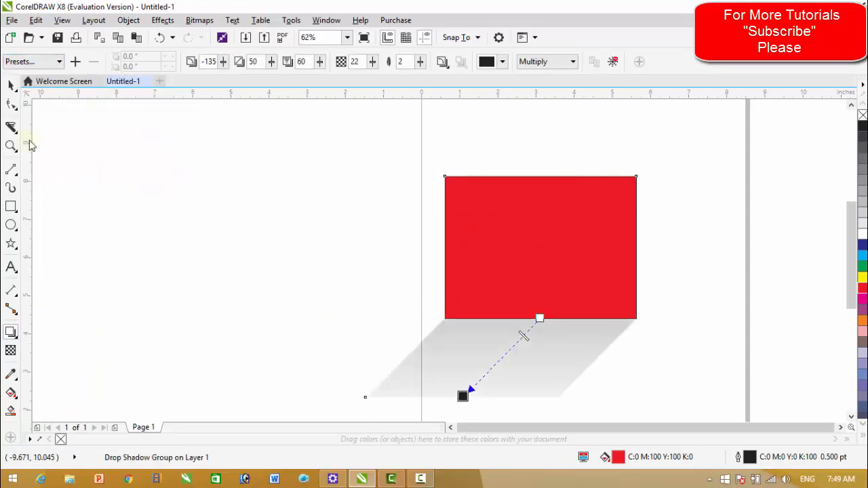
{"action": "left_click_drag", "start_coordinate": [460, 396], "coordinate": [558, 386]}
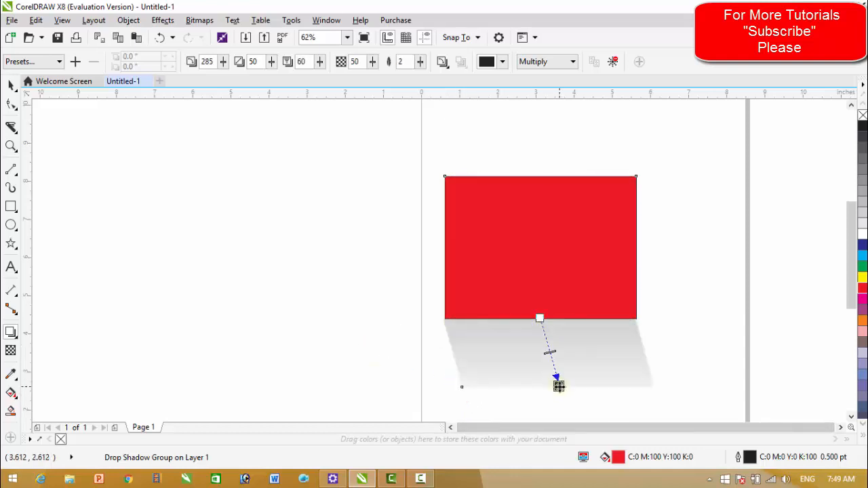
{"action": "left_click", "coordinate": [613, 62]}
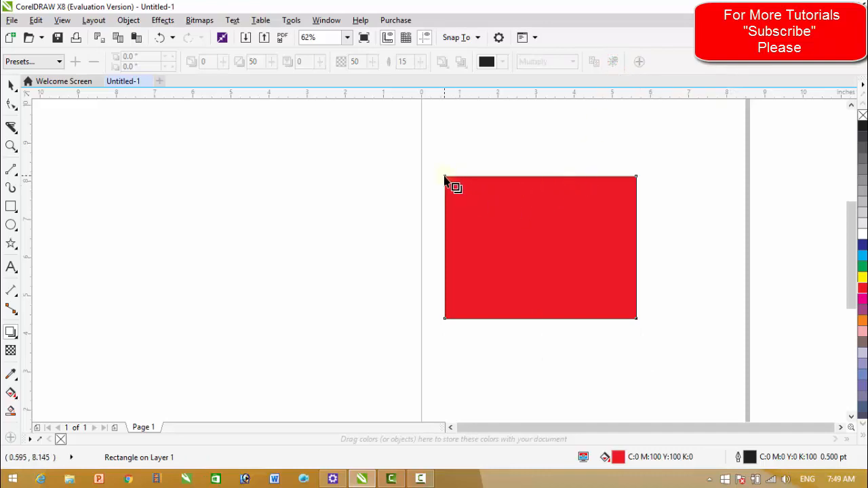
Add a drop shadow running from the rectangle's left edge to its right edge, with the Normal merge mode
{"action": "left_click_drag", "start_coordinate": [444, 177], "coordinate": [635, 253]}
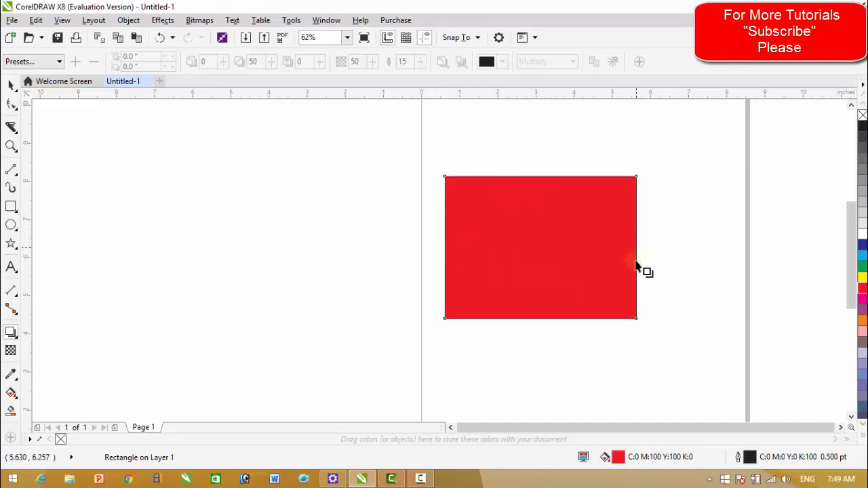
{"action": "left_click", "coordinate": [539, 61]}
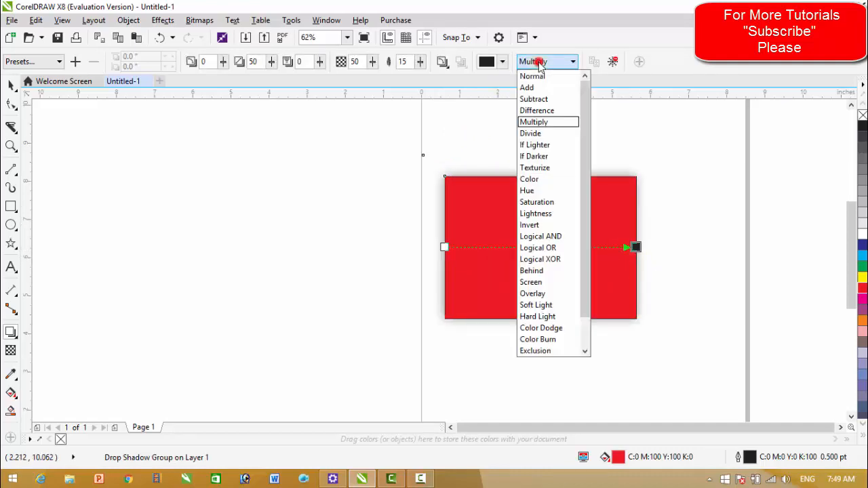
{"action": "left_click", "coordinate": [533, 77]}
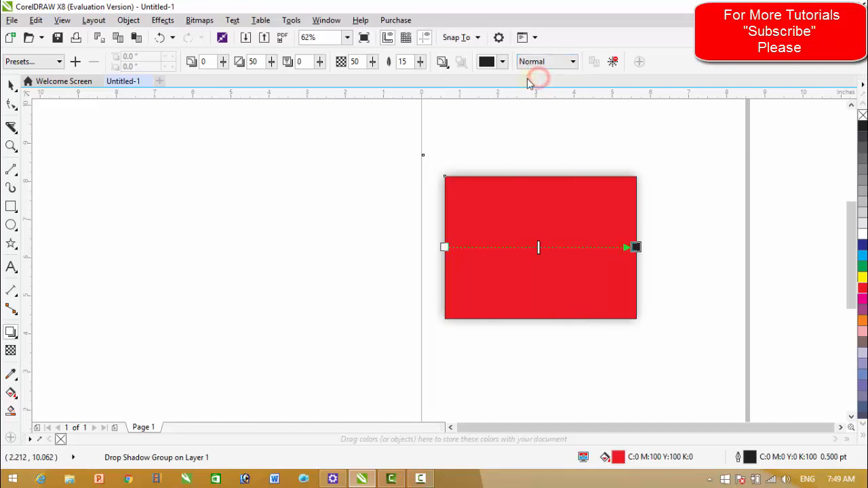
Set the drop shadow's opacity to 100 and its feathering to 3 with the Outside feathering direction
{"action": "left_click", "coordinate": [353, 61]}
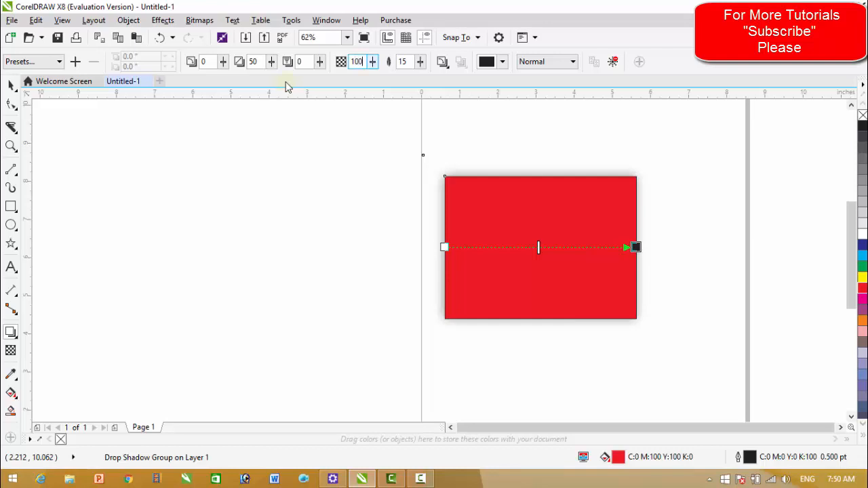
{"action": "key", "text": "Return"}
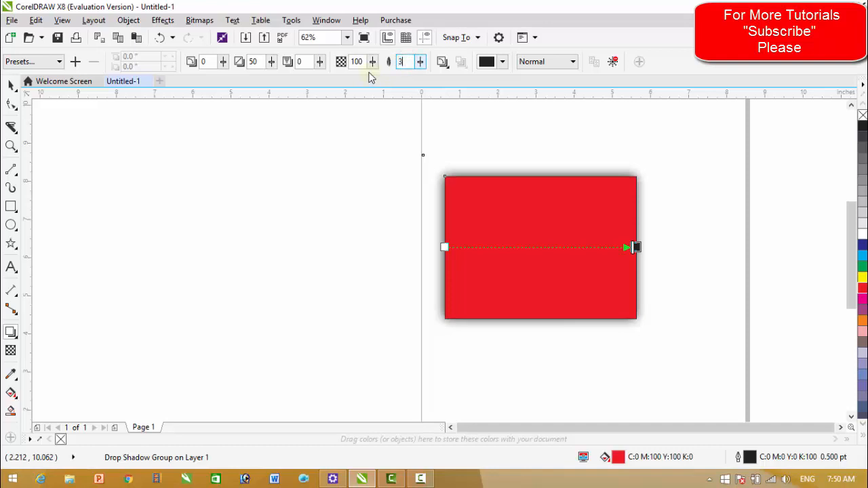
{"action": "key", "text": "Return"}
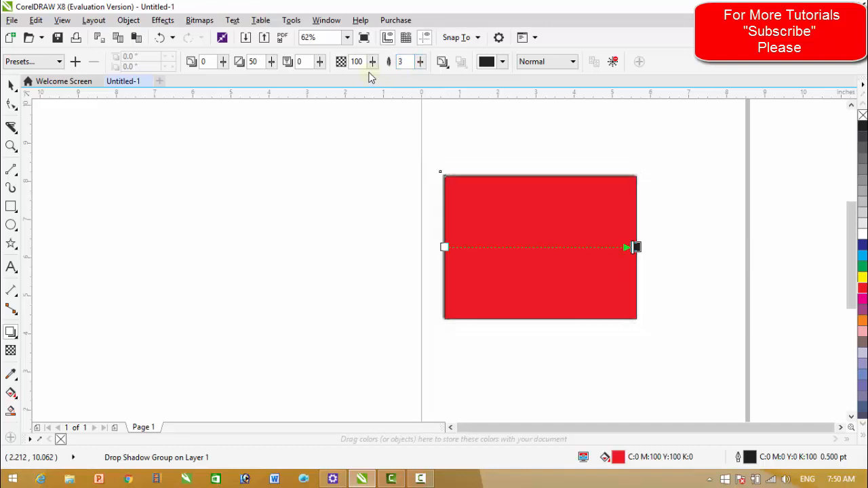
{"action": "left_click", "coordinate": [442, 63]}
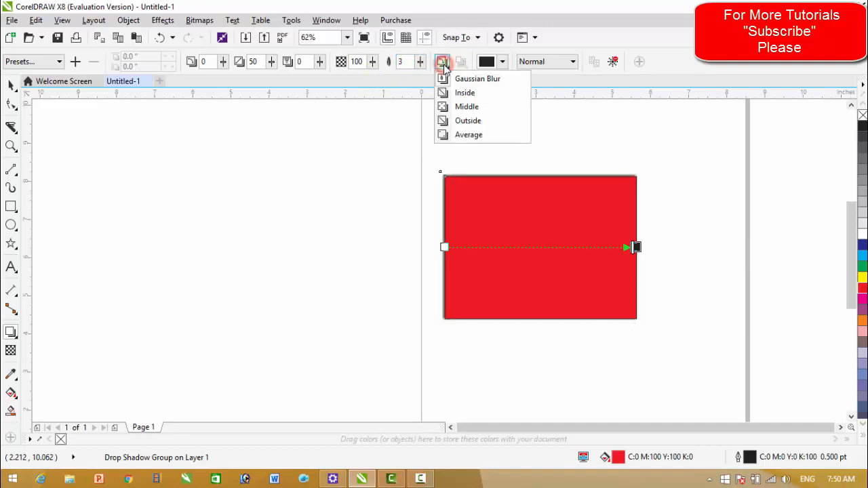
{"action": "left_click", "coordinate": [443, 122]}
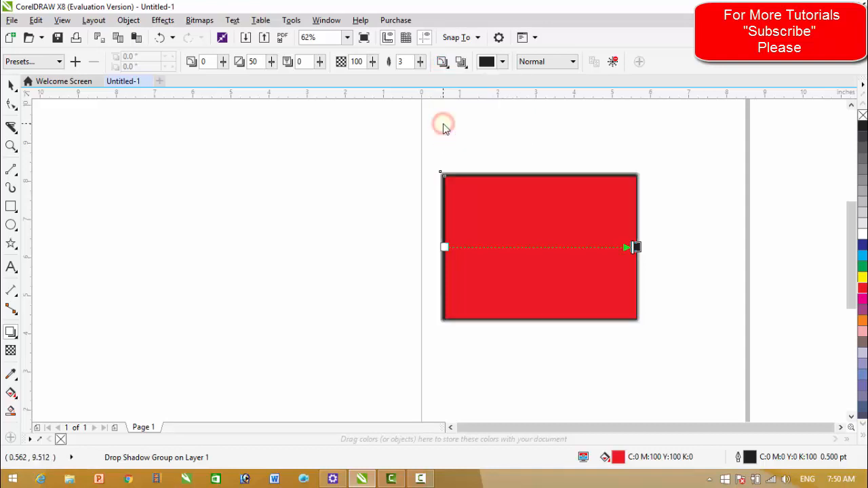
Reselect the red rectangle's drop shadow and swing its end point down to about 345°, then up to about 15°
{"action": "left_click", "coordinate": [11, 85]}
{"action": "left_click", "coordinate": [687, 219]}
{"action": "left_click", "coordinate": [584, 228]}
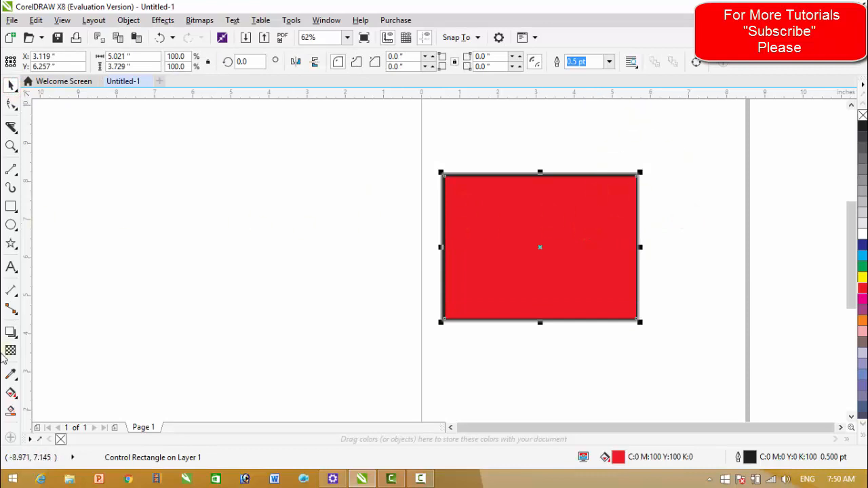
{"action": "left_click", "coordinate": [11, 333]}
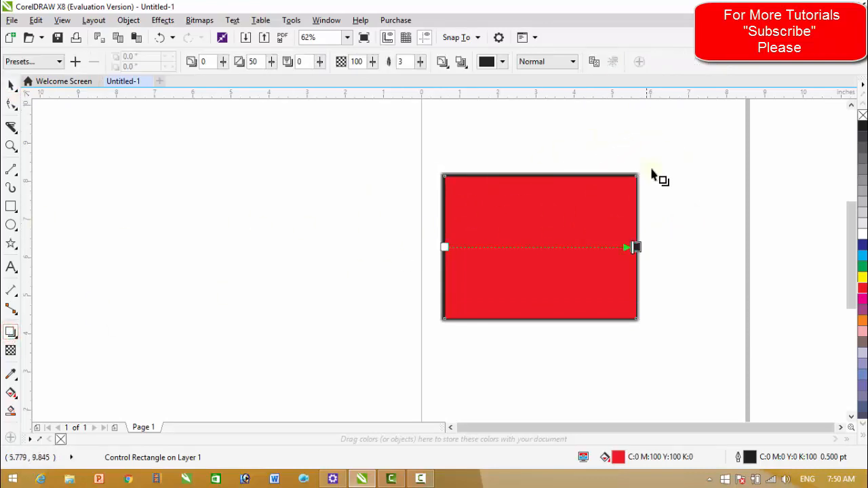
{"action": "left_click_drag", "start_coordinate": [636, 248], "coordinate": [648, 305]}
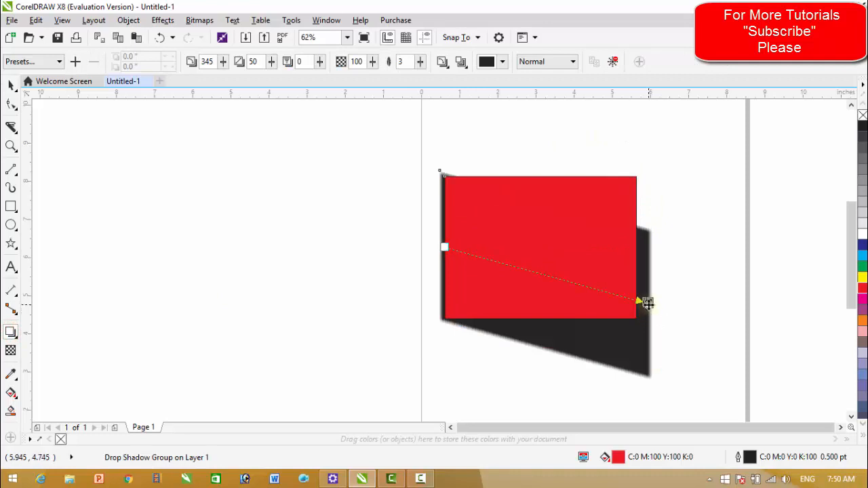
{"action": "left_click_drag", "start_coordinate": [662, 208], "coordinate": [590, 208]}
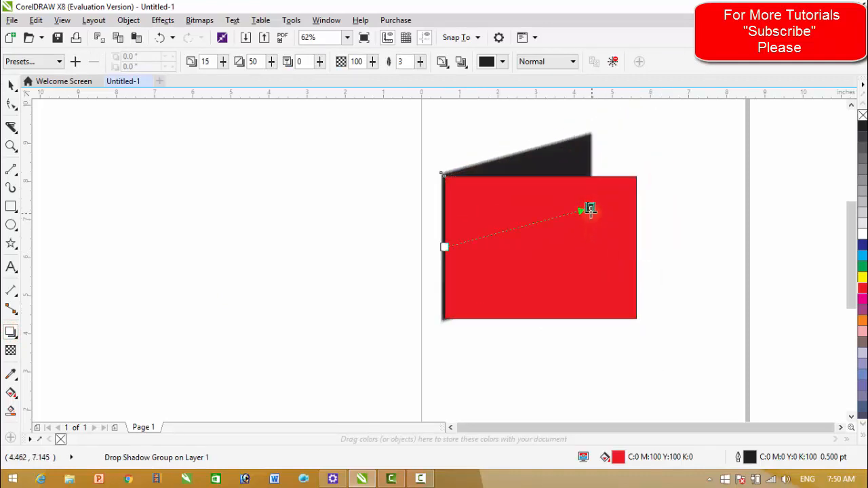
Try lower opacities of about 45 and 10 on the drop shadow, then about 29
{"action": "left_click_drag", "start_coordinate": [584, 210], "coordinate": [508, 223]}
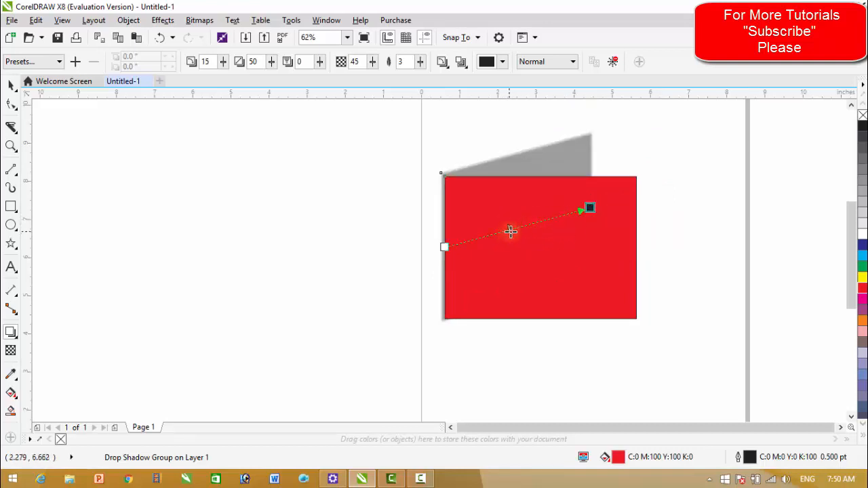
{"action": "left_click_drag", "start_coordinate": [506, 234], "coordinate": [473, 243]}
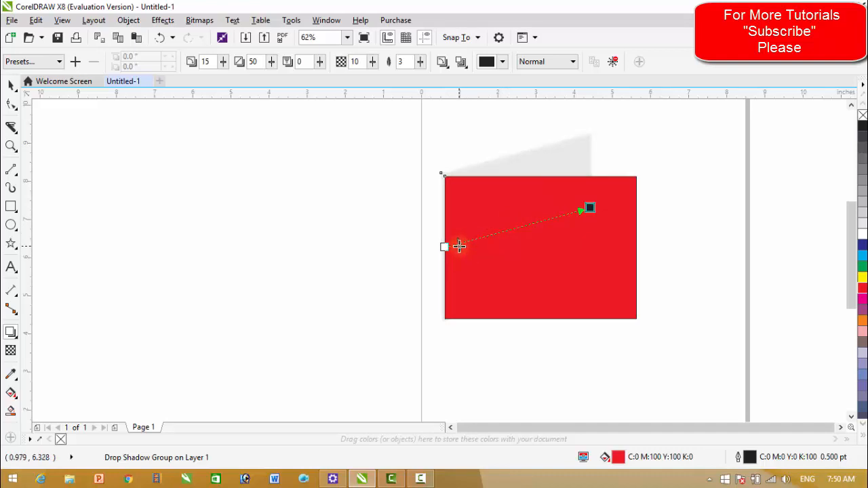
{"action": "left_click_drag", "start_coordinate": [463, 248], "coordinate": [486, 236]}
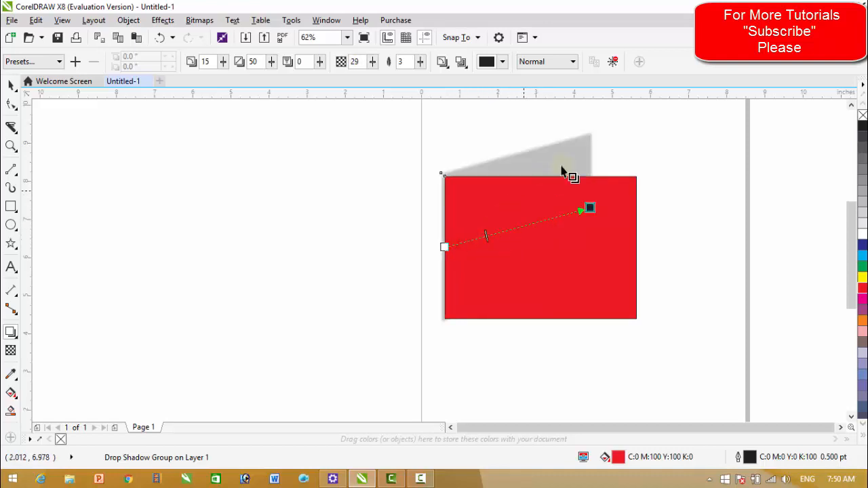
Clear the drop shadow and delete the red rectangle from the page
{"action": "left_click", "coordinate": [613, 61]}
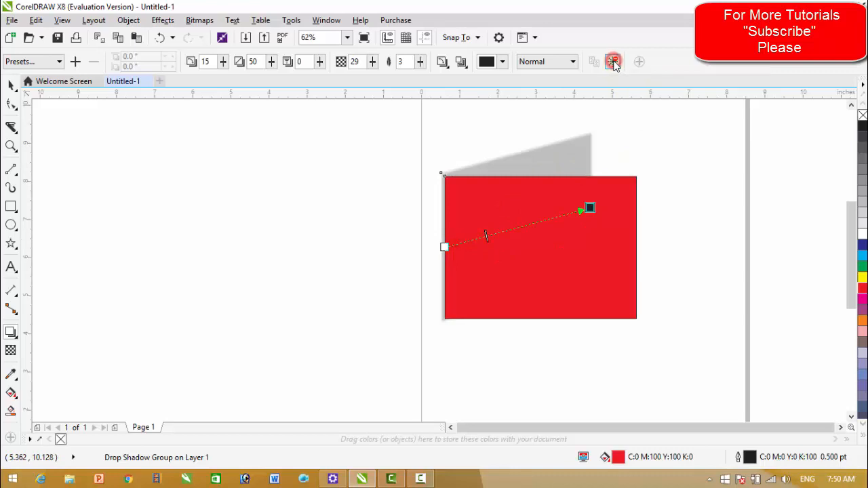
{"action": "left_click", "coordinate": [11, 86]}
{"action": "key", "text": "Delete"}
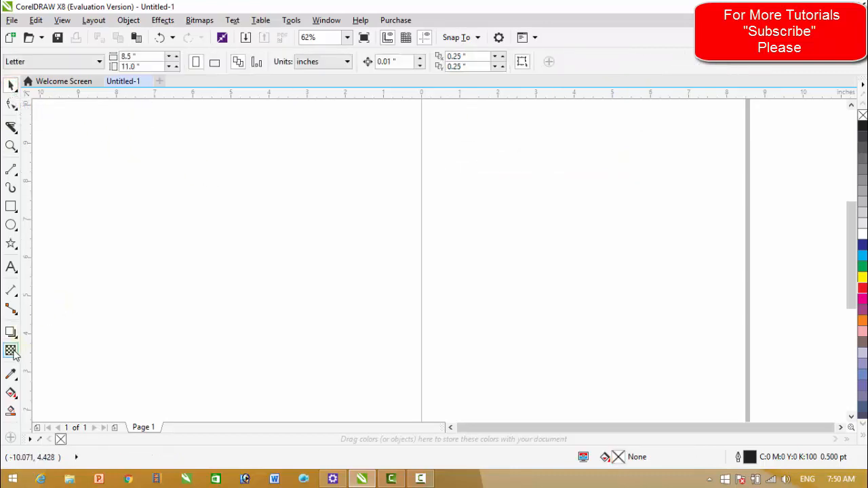
Add the character "@" as artistic text in 24 pt Arial near the middle of the page
{"action": "left_click", "coordinate": [11, 246]}
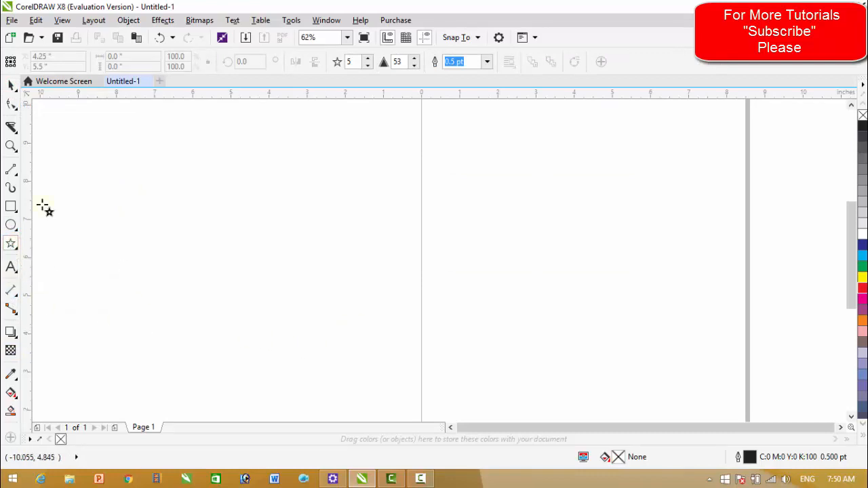
{"action": "left_click", "coordinate": [11, 267]}
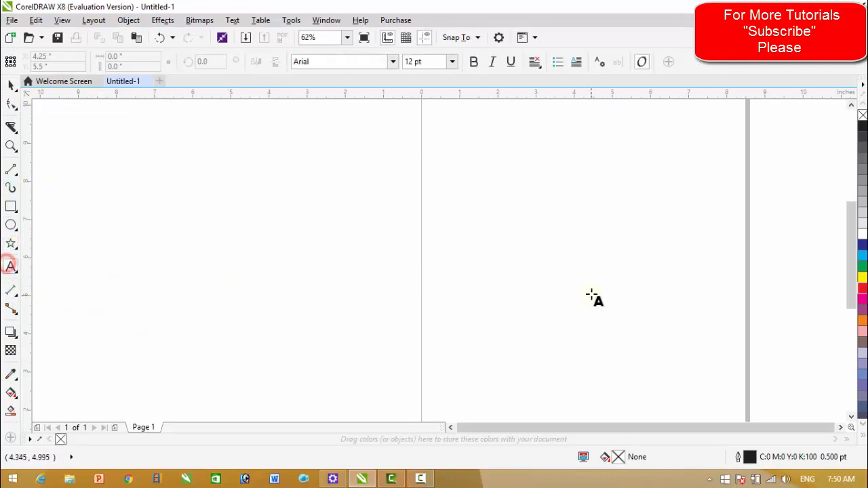
{"action": "left_click", "coordinate": [540, 278]}
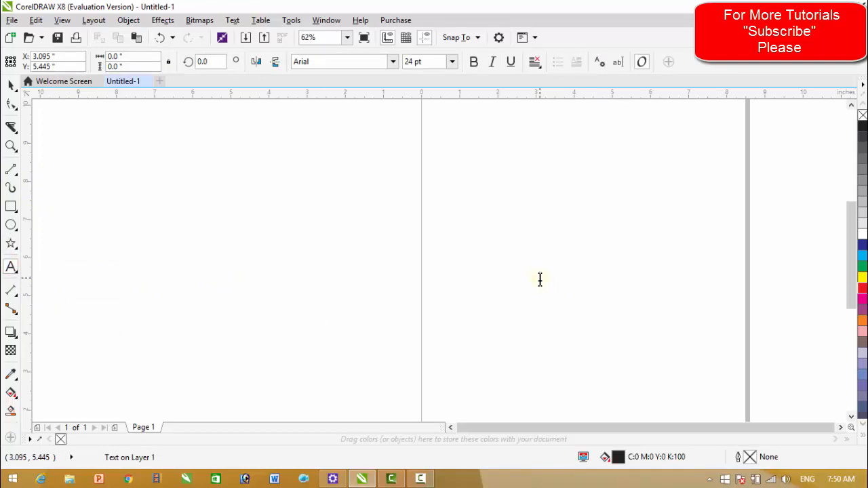
{"action": "type", "text": "ft"}
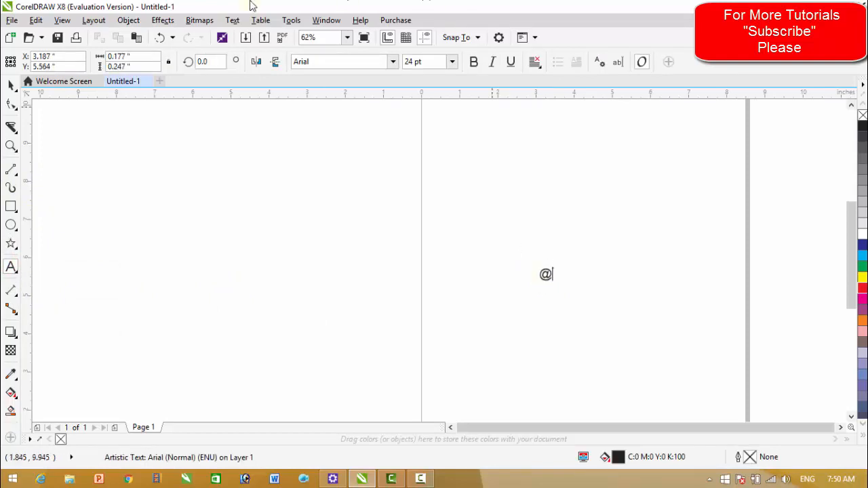
Enlarge the @ text to about 137 pt and move it to the upper part of the page
{"action": "left_click", "coordinate": [12, 85]}
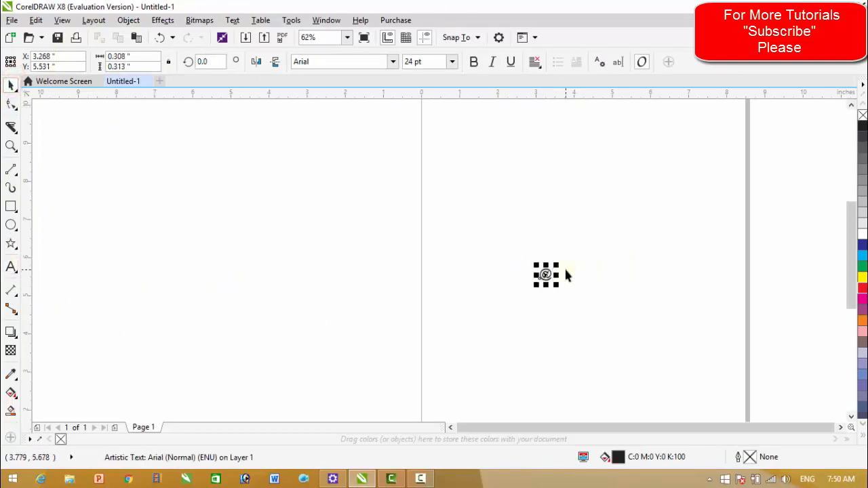
{"action": "left_click_drag", "start_coordinate": [555, 265], "coordinate": [610, 209]}
{"action": "left_click_drag", "start_coordinate": [582, 247], "coordinate": [527, 211]}
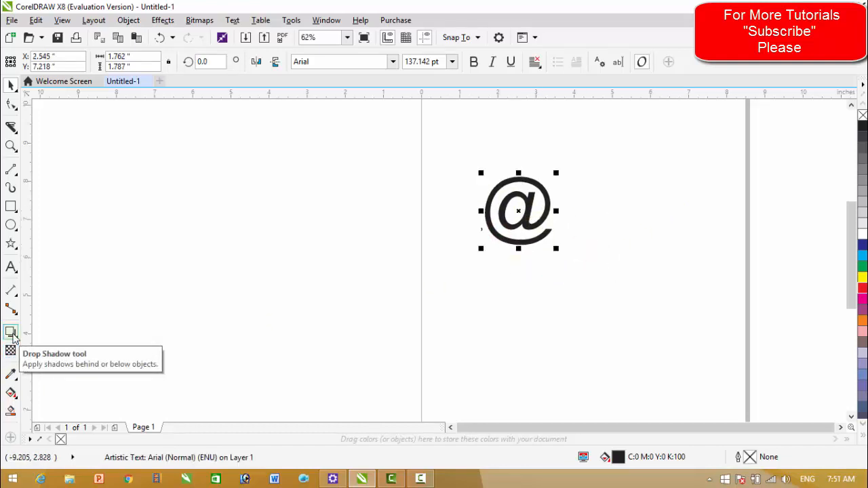
Extrude the @ text toward its lower right, with the vanishing point at about 1.234, -1.39 inches
{"action": "left_click", "coordinate": [11, 333]}
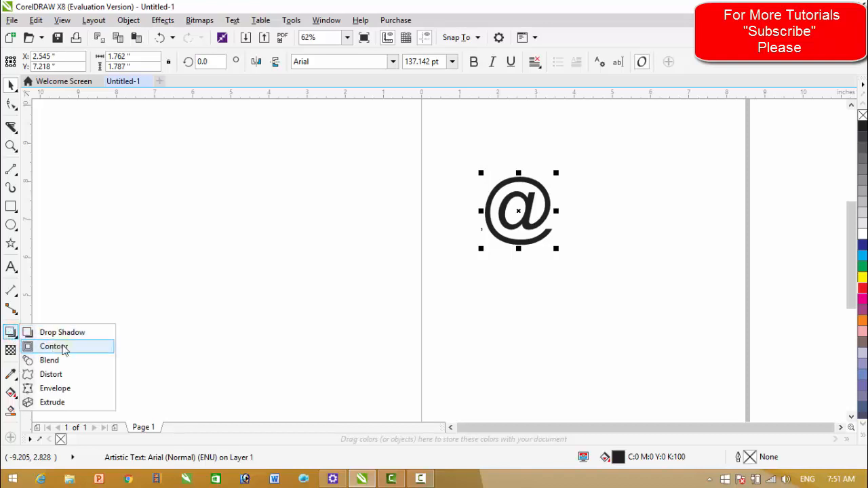
{"action": "left_click", "coordinate": [55, 402]}
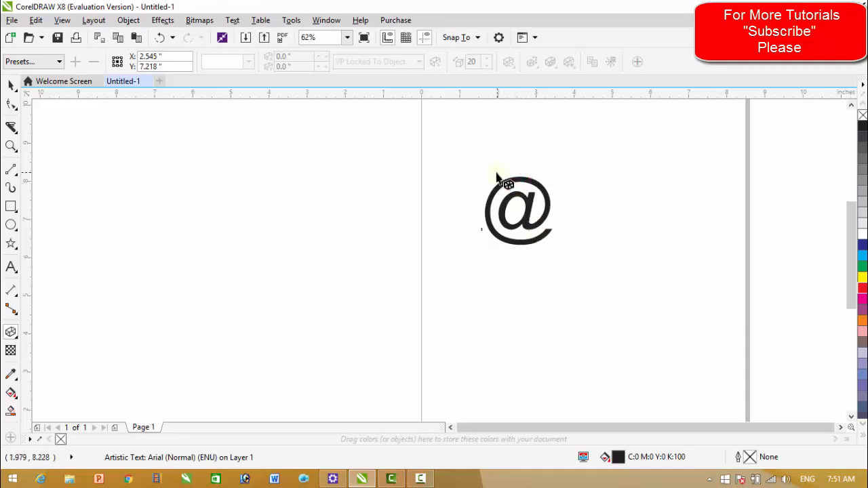
{"action": "left_click_drag", "start_coordinate": [507, 186], "coordinate": [565, 263]}
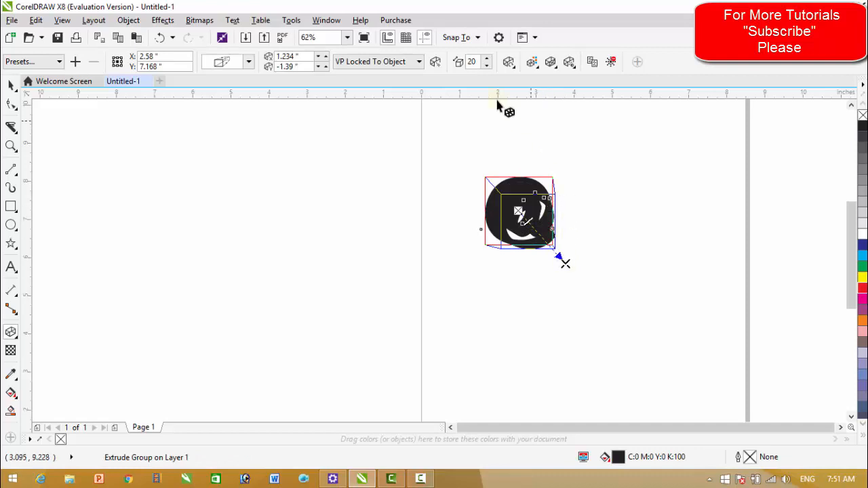
Give the extrusion a solid teal colour of about C 92, M 36, Y 60, K 19
{"action": "left_click", "coordinate": [533, 64]}
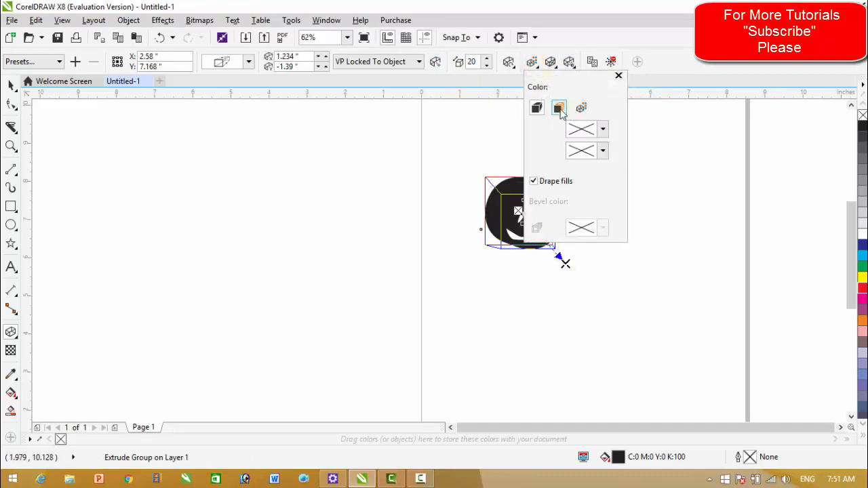
{"action": "left_click", "coordinate": [560, 110]}
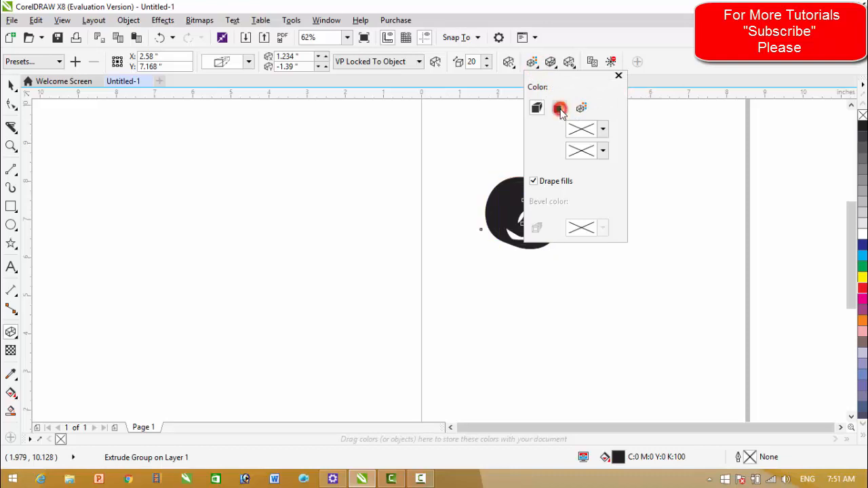
{"action": "left_click", "coordinate": [591, 132]}
{"action": "left_click", "coordinate": [603, 208]}
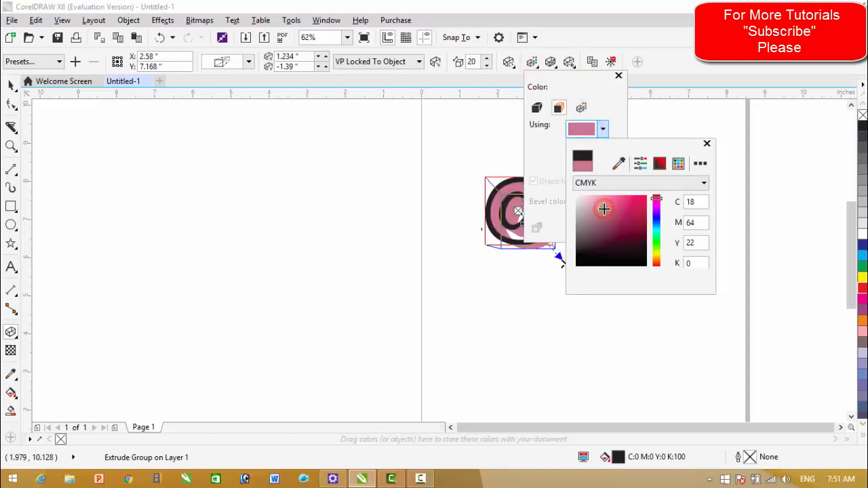
{"action": "left_click", "coordinate": [629, 233]}
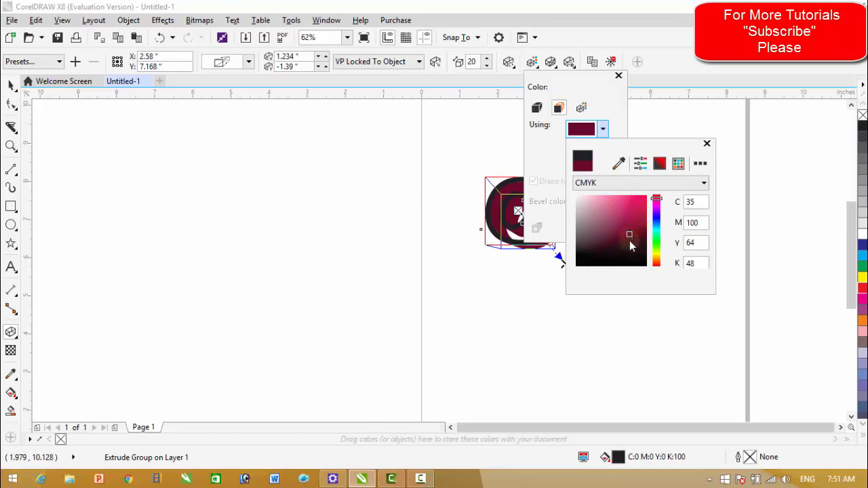
{"action": "left_click", "coordinate": [656, 228]}
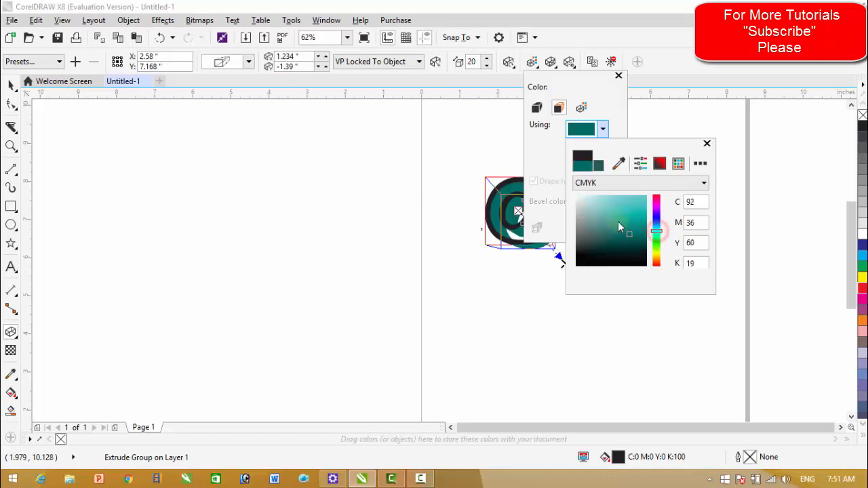
{"action": "left_click", "coordinate": [678, 132]}
{"action": "left_click", "coordinate": [678, 167]}
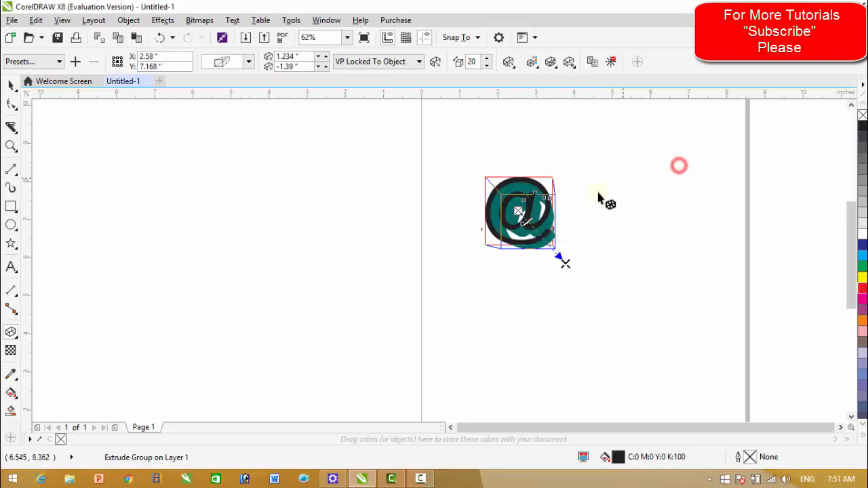
Rotate the extruded @ in 3D so that its depth extends toward the lower left
{"action": "left_click", "coordinate": [515, 202]}
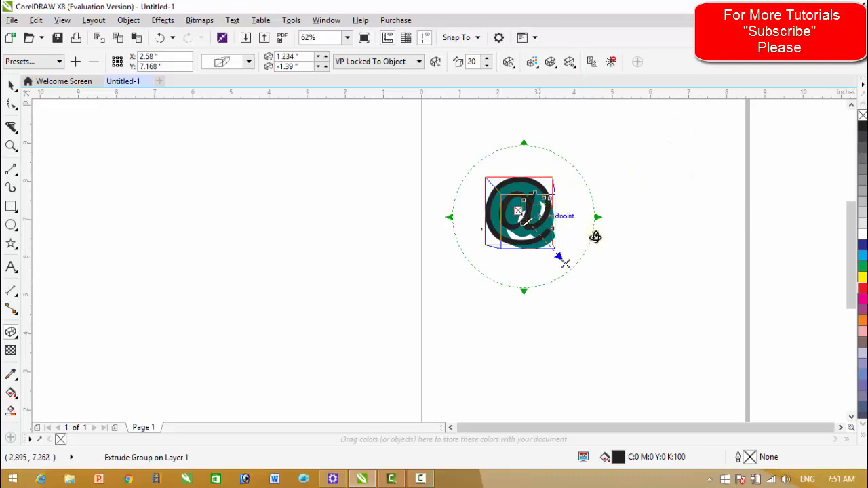
{"action": "left_click", "coordinate": [619, 226]}
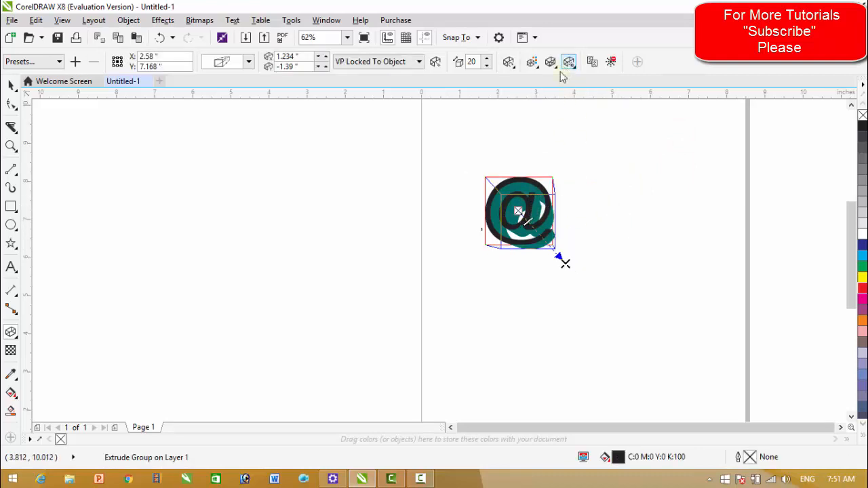
{"action": "left_click", "coordinate": [509, 61]}
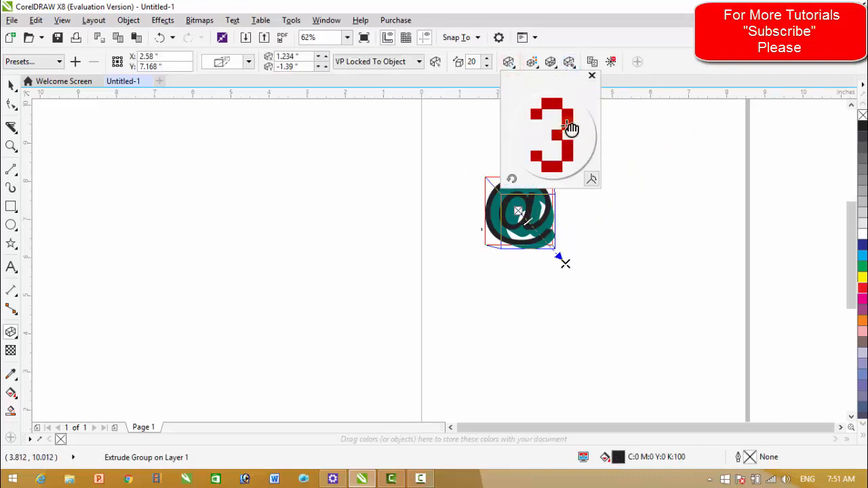
{"action": "left_click_drag", "start_coordinate": [571, 124], "coordinate": [574, 116]}
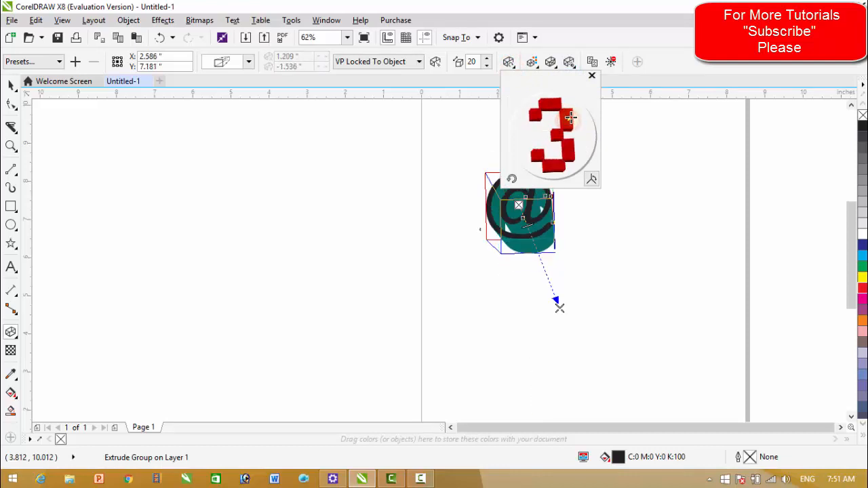
{"action": "left_click", "coordinate": [9, 84]}
{"action": "left_click", "coordinate": [633, 307]}
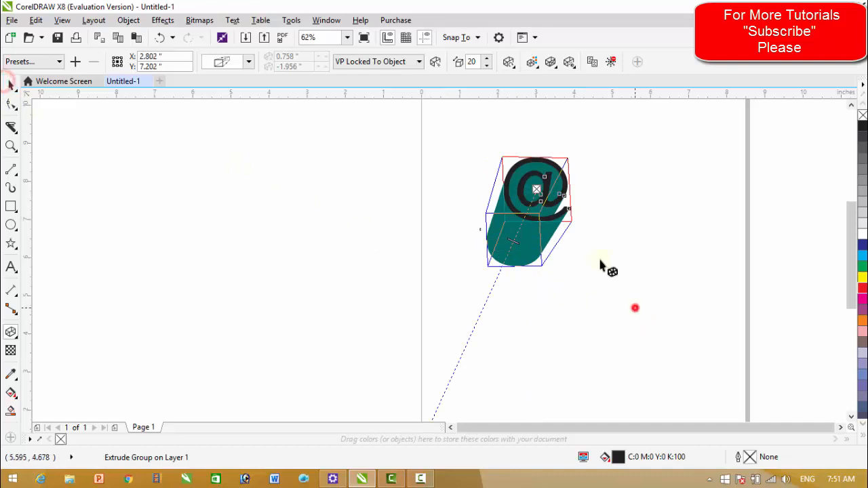
Move the extruded @ to the lower left of the page and rotate it in 3D so its depth extends toward the upper left
{"action": "left_click", "coordinate": [542, 197]}
{"action": "left_click", "coordinate": [548, 200]}
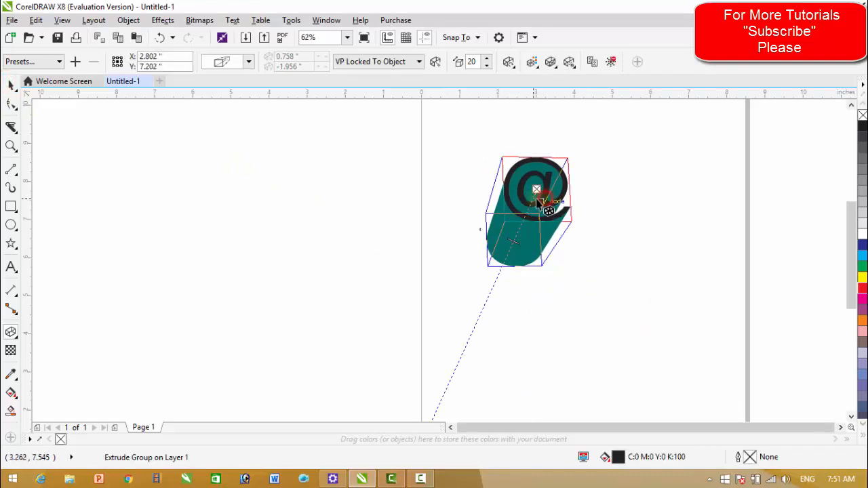
{"action": "left_click", "coordinate": [9, 84]}
{"action": "left_click_drag", "start_coordinate": [551, 200], "coordinate": [505, 292]}
{"action": "left_click", "coordinate": [508, 62]}
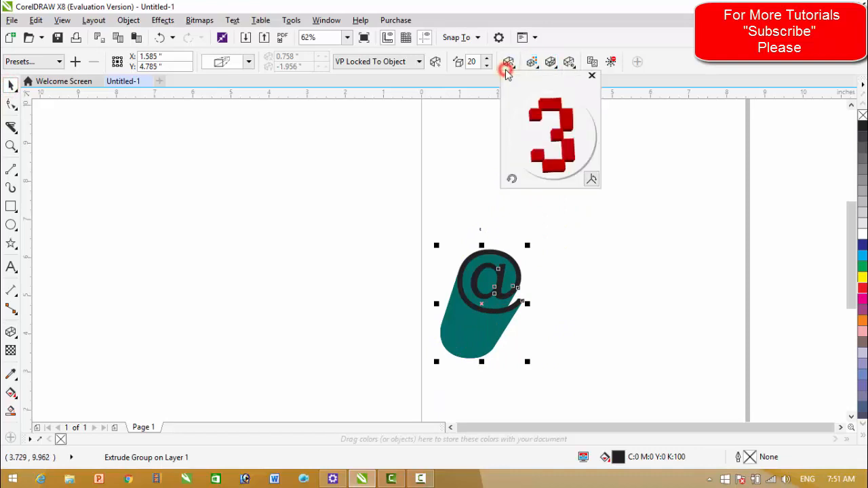
{"action": "left_click_drag", "start_coordinate": [550, 104], "coordinate": [544, 116]}
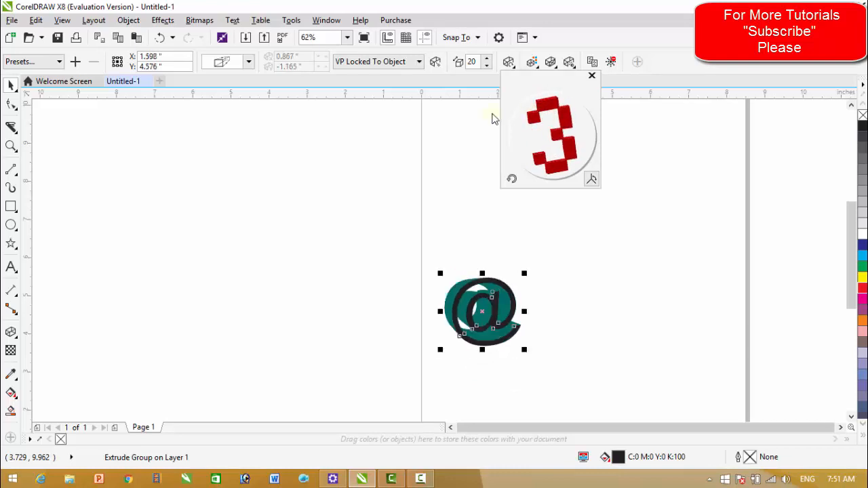
Set the extrusion depth to 15 and fill the front of the @ with 20% black
{"action": "left_click", "coordinate": [485, 65]}
{"action": "left_click", "coordinate": [485, 66]}
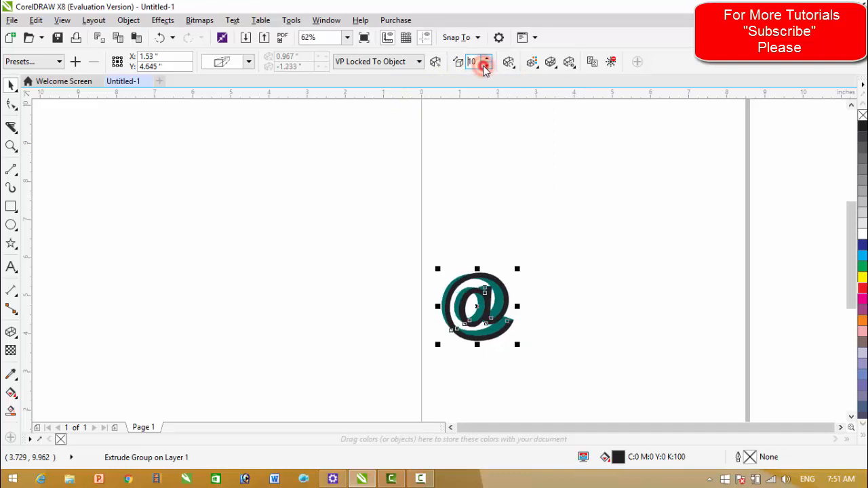
{"action": "left_click", "coordinate": [486, 59]}
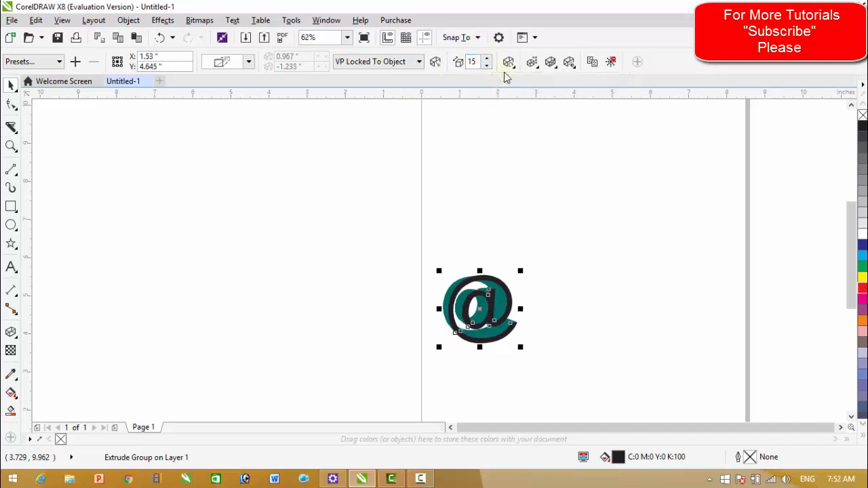
{"action": "right_click", "coordinate": [861, 249]}
{"action": "right_click", "coordinate": [861, 223]}
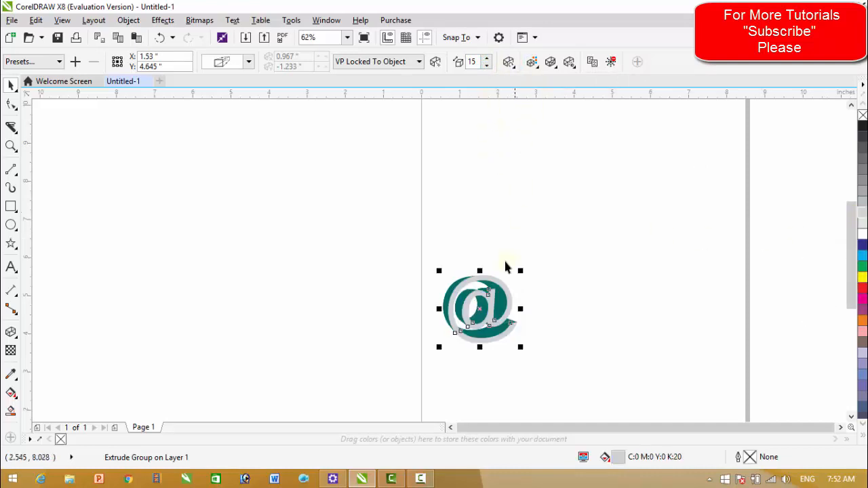
Recolour the extrusion of the @ in a solid muted grey-teal of C 43, M 20, Y 29, K 0
{"action": "left_click", "coordinate": [530, 63]}
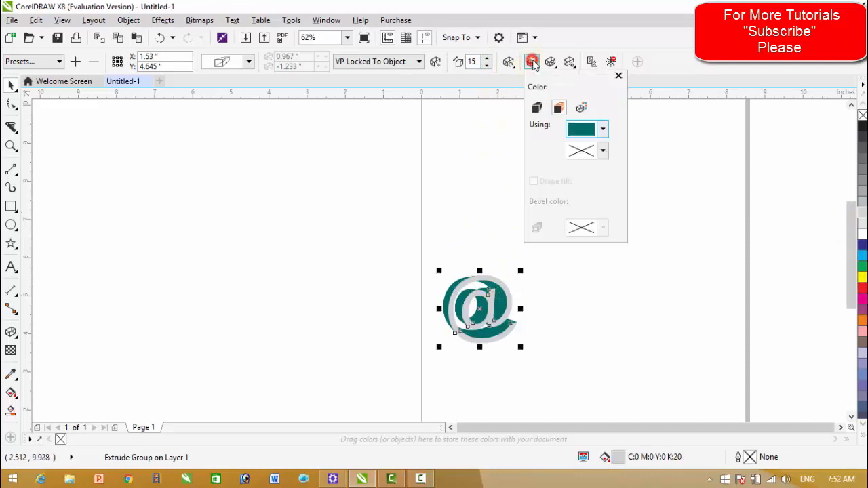
{"action": "left_click", "coordinate": [580, 128]}
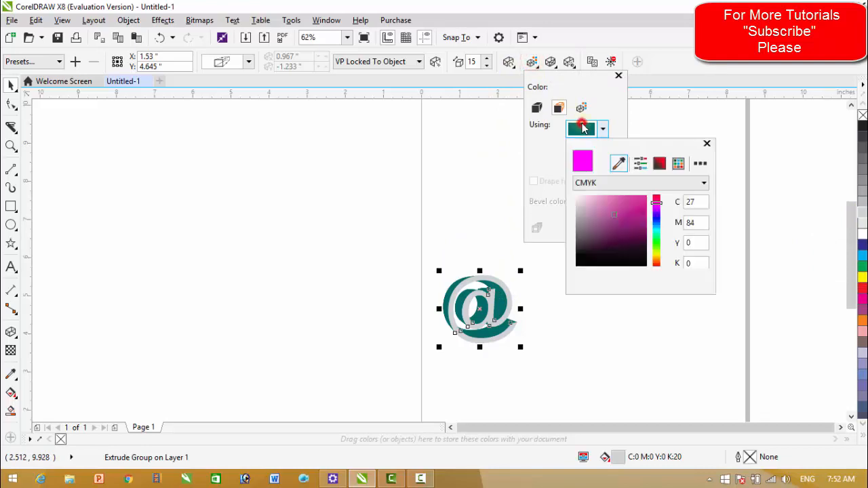
{"action": "left_click", "coordinate": [596, 204]}
{"action": "left_click_drag", "start_coordinate": [623, 208], "coordinate": [622, 232]}
{"action": "left_click", "coordinate": [578, 204]}
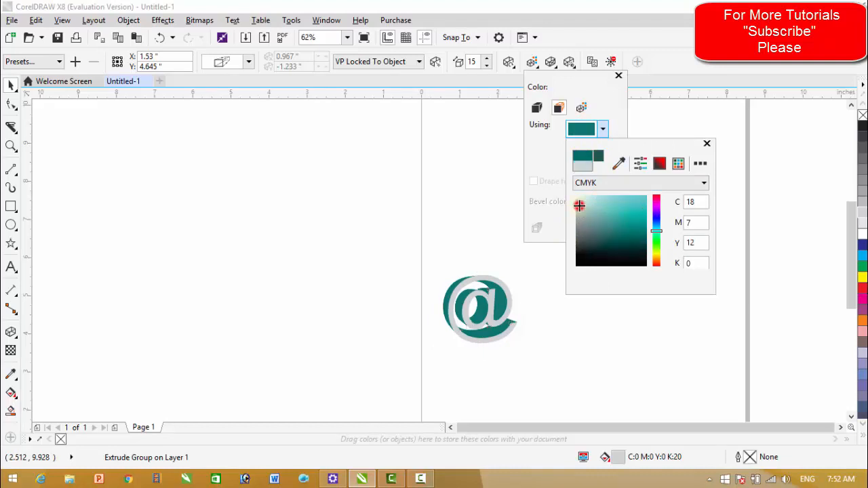
{"action": "left_click", "coordinate": [587, 218]}
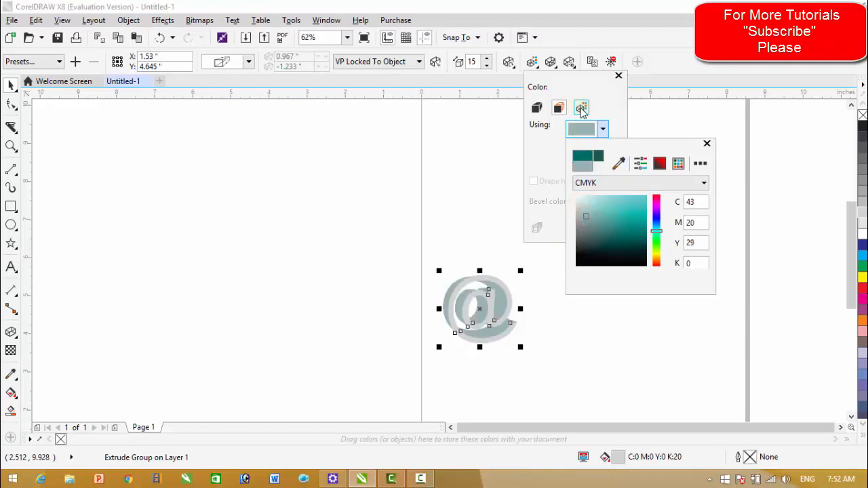
Try a lighter solid teal on the extrusion and settle on colour shading from light grey to black
{"action": "left_click", "coordinate": [581, 108]}
{"action": "left_click", "coordinate": [579, 110]}
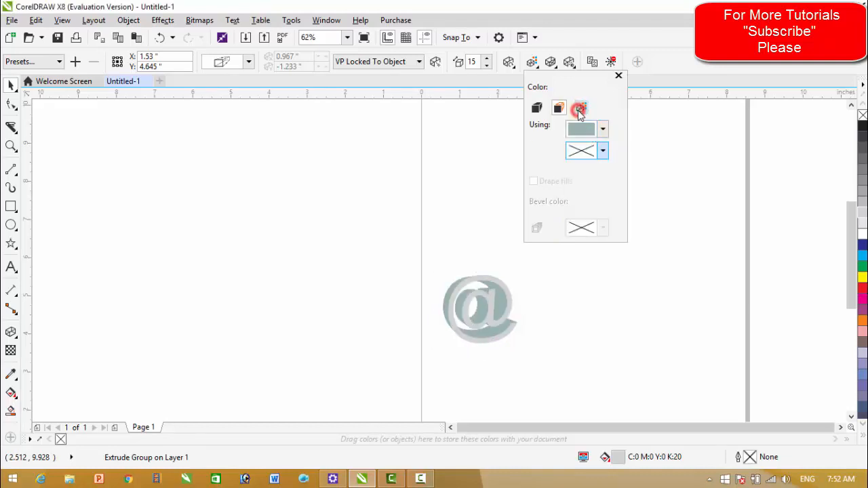
{"action": "left_click", "coordinate": [558, 108]}
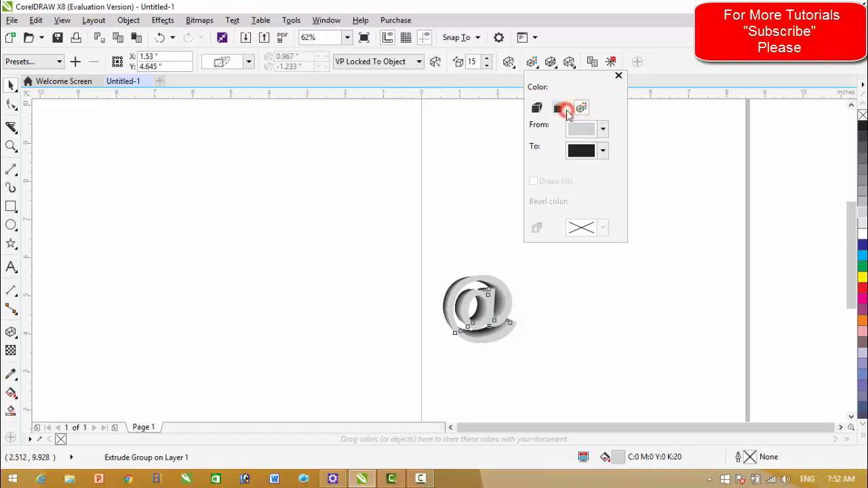
{"action": "left_click", "coordinate": [583, 130]}
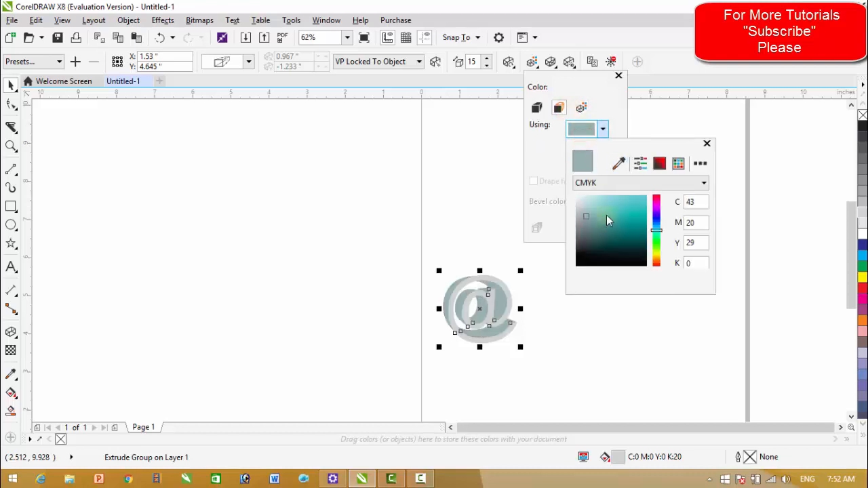
{"action": "left_click", "coordinate": [606, 120]}
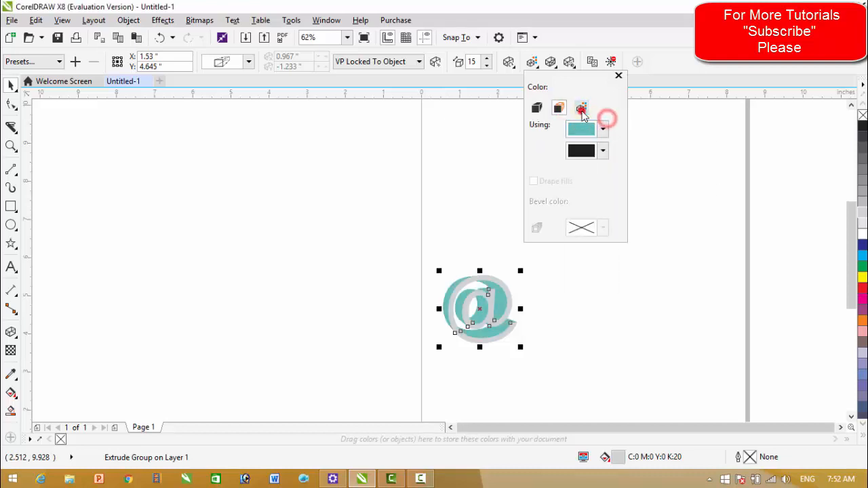
{"action": "left_click", "coordinate": [581, 111]}
View the bevel options and turn on light sources 1, 2 and 3 for the extruded @
{"action": "left_click", "coordinate": [553, 67]}
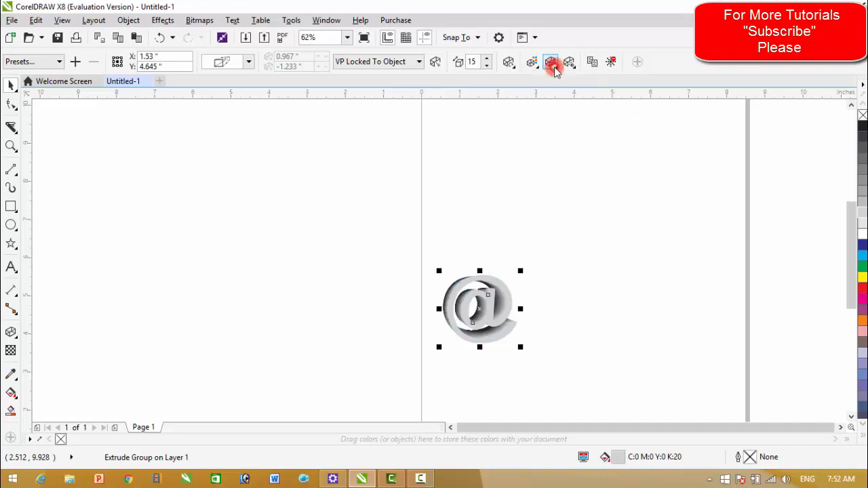
{"action": "left_click", "coordinate": [550, 63]}
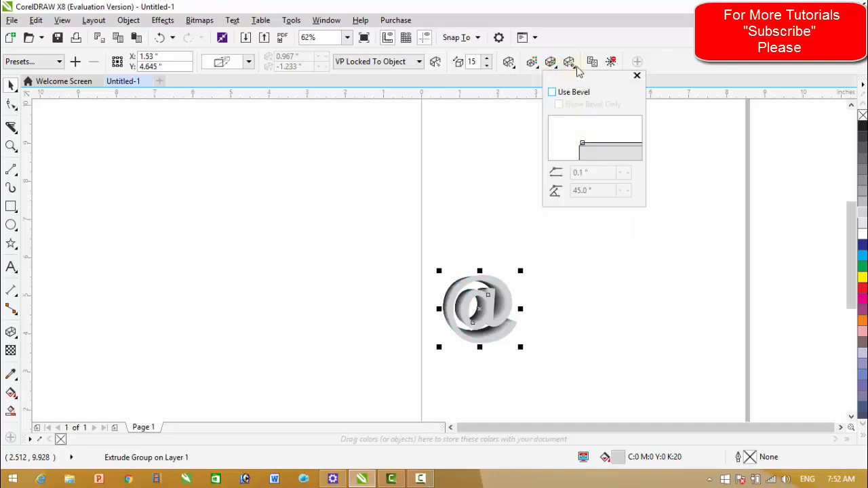
{"action": "left_click", "coordinate": [568, 61]}
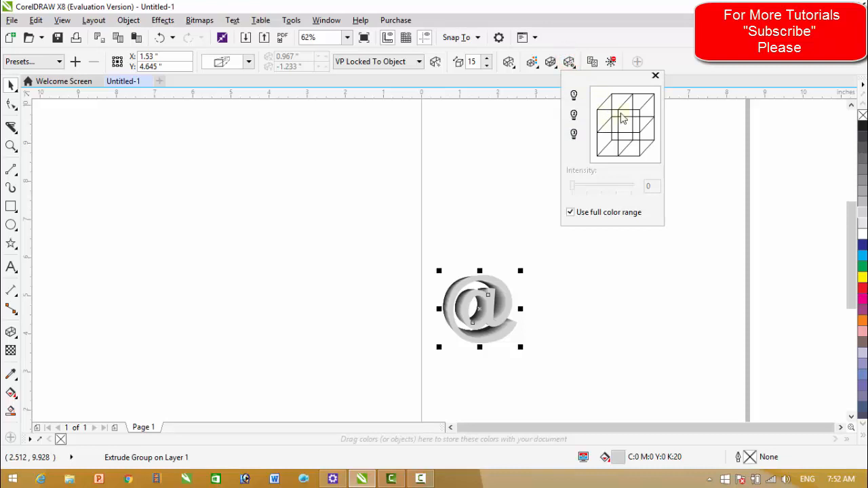
{"action": "left_click", "coordinate": [574, 96]}
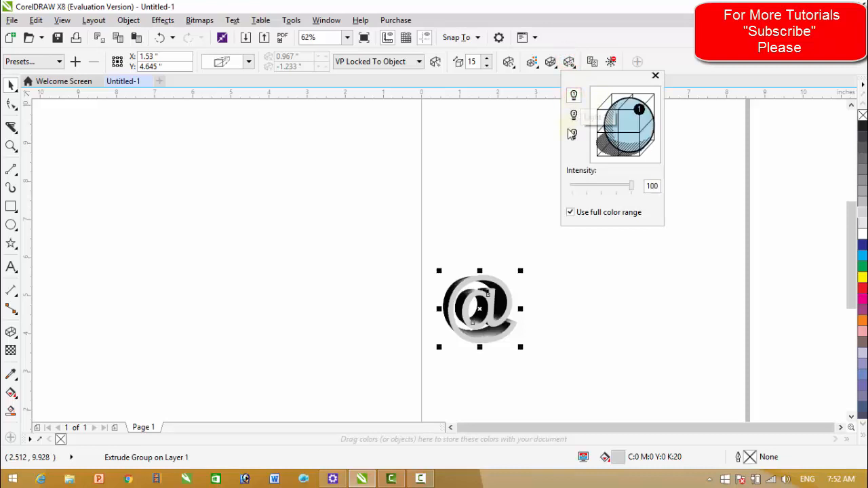
{"action": "left_click", "coordinate": [574, 116]}
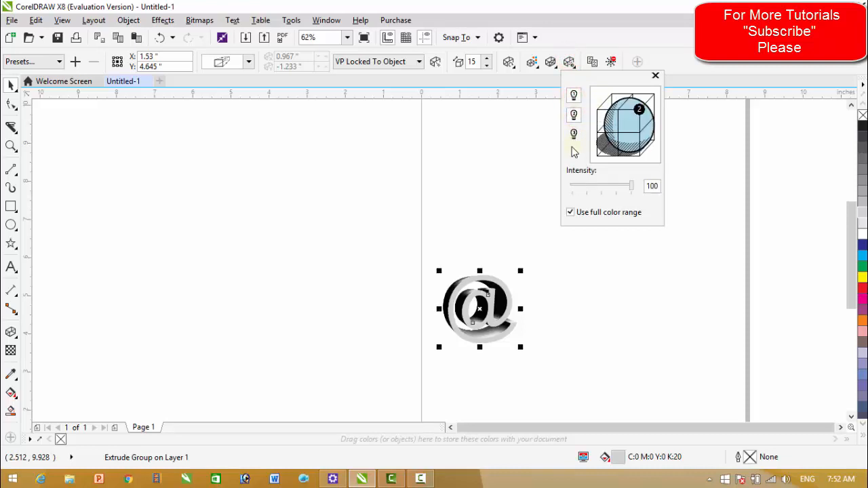
{"action": "left_click", "coordinate": [574, 135]}
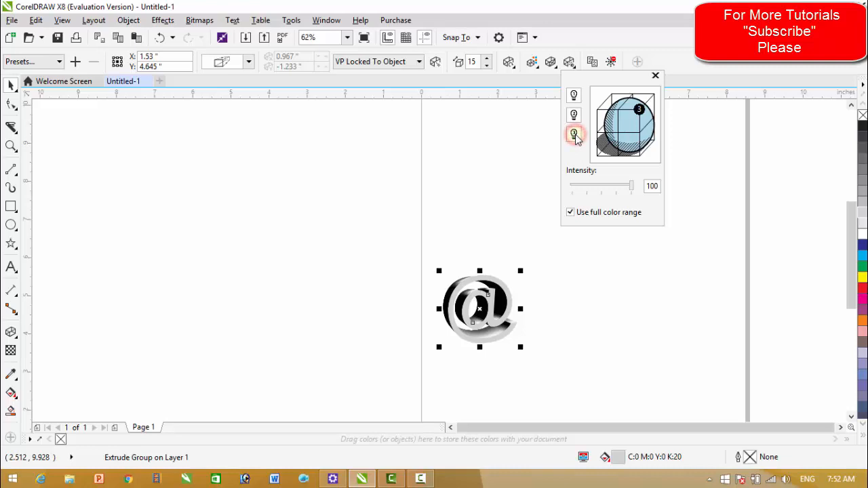
{"action": "left_click", "coordinate": [588, 307]}
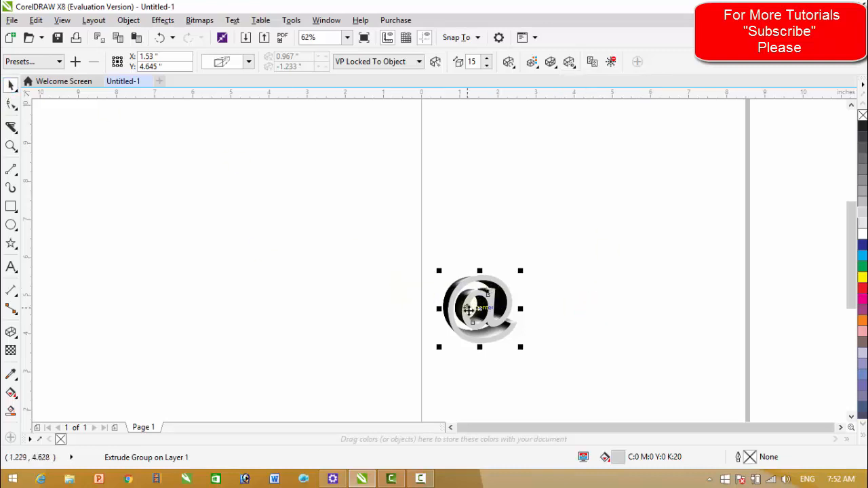
Move the extruded @ higher on the page and enlarge it until it spans more than half the page width
{"action": "left_click_drag", "start_coordinate": [483, 309], "coordinate": [563, 180]}
{"action": "left_click_drag", "start_coordinate": [522, 222], "coordinate": [431, 326]}
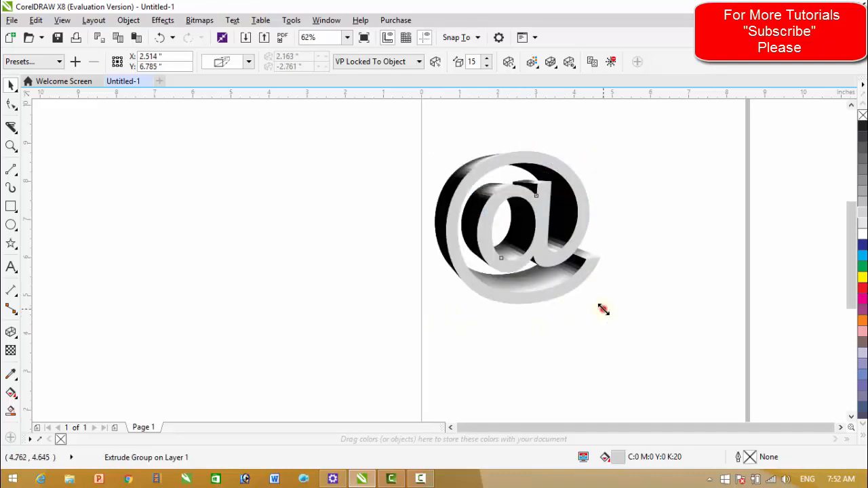
{"action": "left_click_drag", "start_coordinate": [603, 309], "coordinate": [656, 355]}
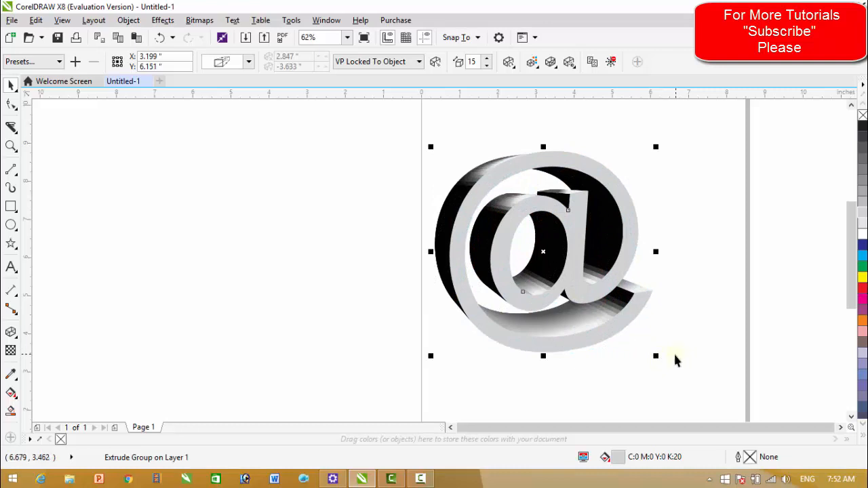
{"action": "left_click", "coordinate": [695, 325]}
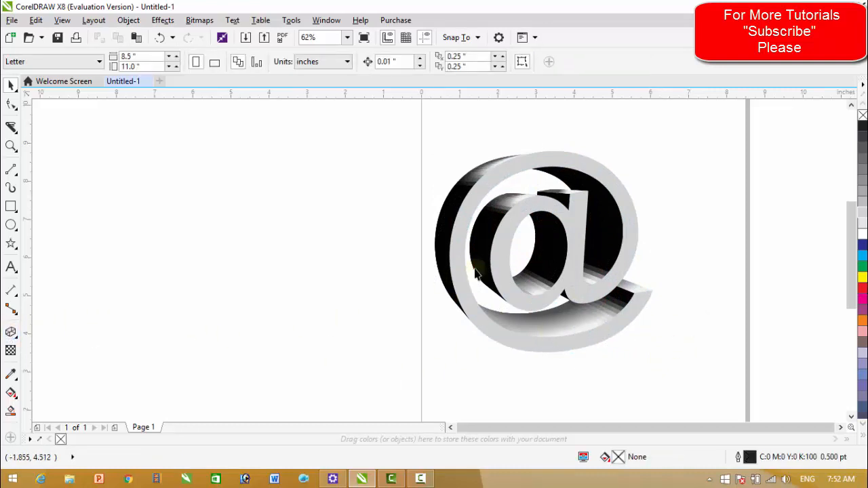
Delete the extruded @ and draw a small ellipse about 0.65 by 0.75 inches with a larger one about 2.2 by 1.7 inches below it
{"action": "left_click", "coordinate": [538, 230]}
{"action": "key", "text": "Delete"}
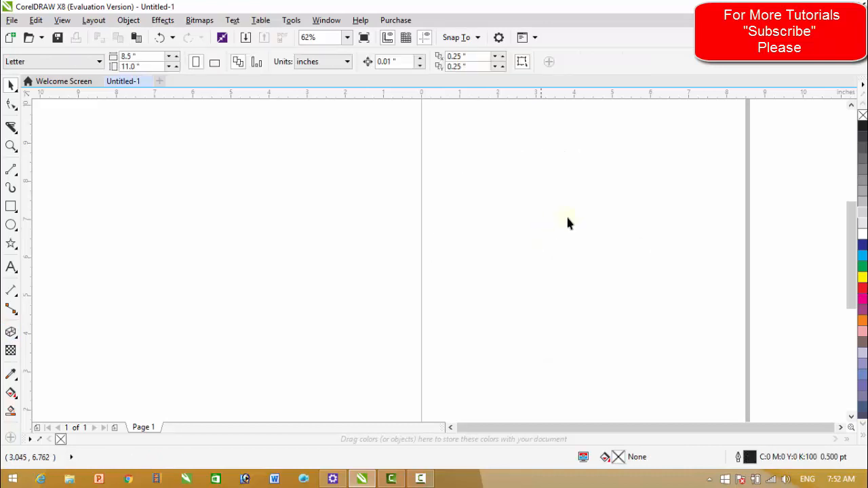
{"action": "left_click", "coordinate": [10, 224]}
{"action": "left_click_drag", "start_coordinate": [465, 120], "coordinate": [624, 337]}
{"action": "left_click", "coordinate": [11, 84]}
{"action": "left_click_drag", "start_coordinate": [575, 311], "coordinate": [574, 332]}
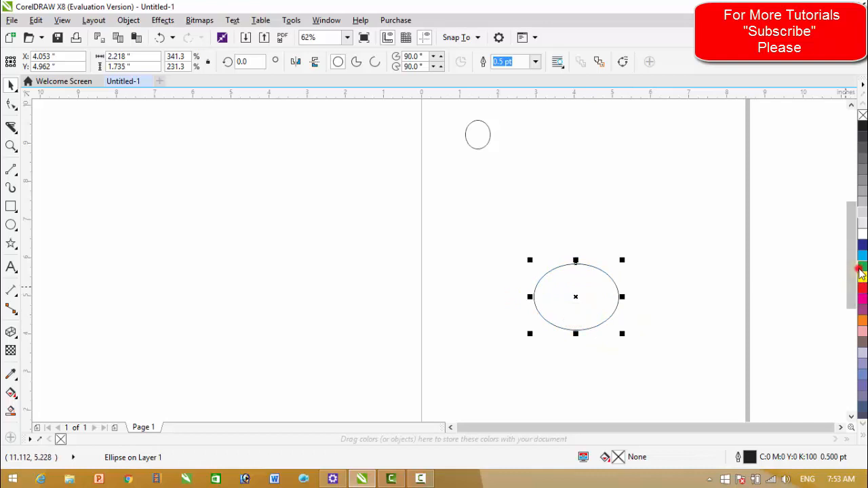
Fill the larger ellipse with green and the small ellipse with red
{"action": "left_click", "coordinate": [862, 267]}
{"action": "left_click", "coordinate": [493, 133]}
{"action": "left_click", "coordinate": [471, 135]}
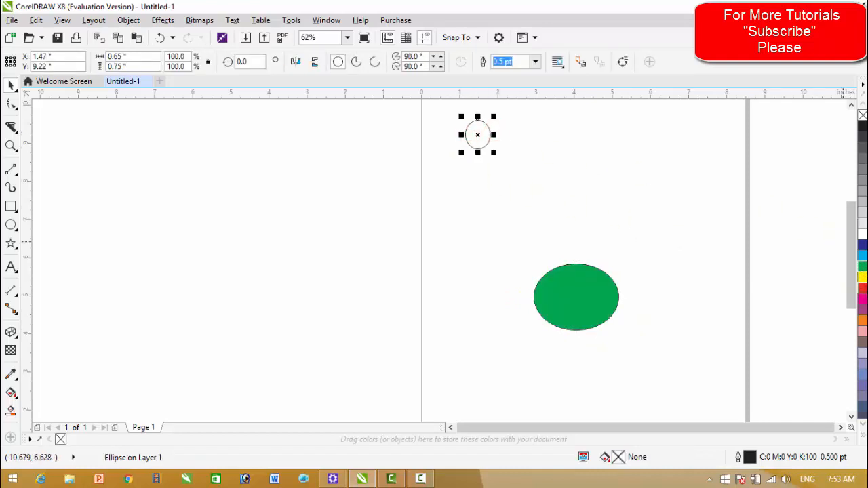
{"action": "left_click", "coordinate": [862, 288]}
Blend the red ellipse into the green one in 20 steps and bring the green end up close beside the red one
{"action": "left_click", "coordinate": [604, 314]}
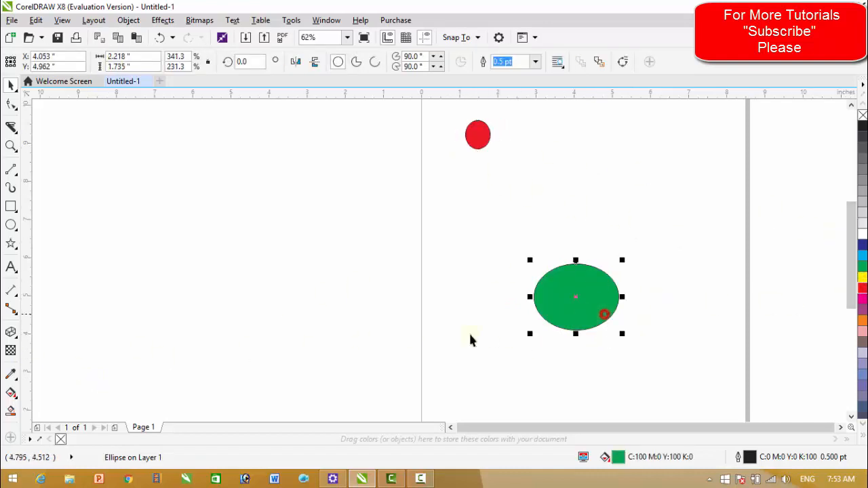
{"action": "left_click", "coordinate": [10, 332]}
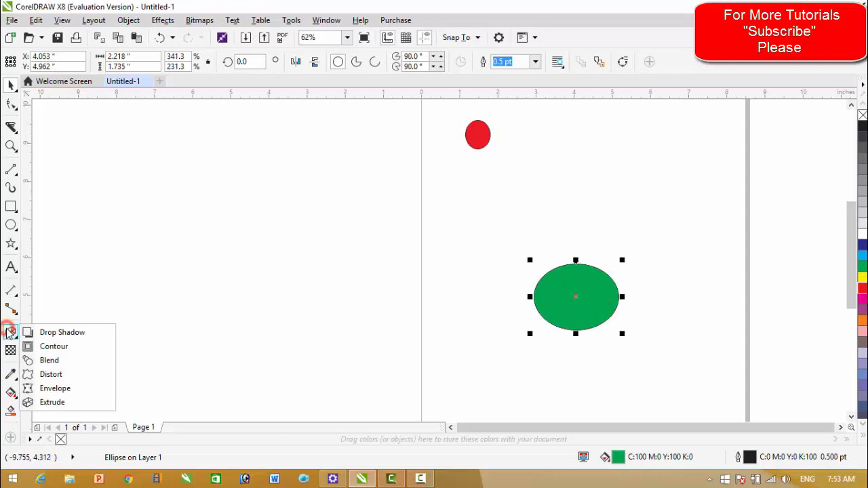
{"action": "left_click", "coordinate": [50, 360]}
{"action": "left_click_drag", "start_coordinate": [483, 139], "coordinate": [563, 294]}
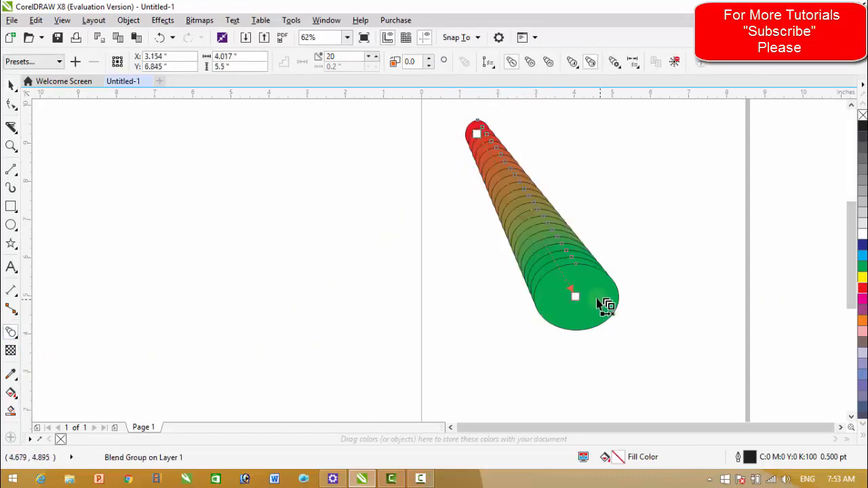
{"action": "left_click_drag", "start_coordinate": [576, 296], "coordinate": [520, 175]}
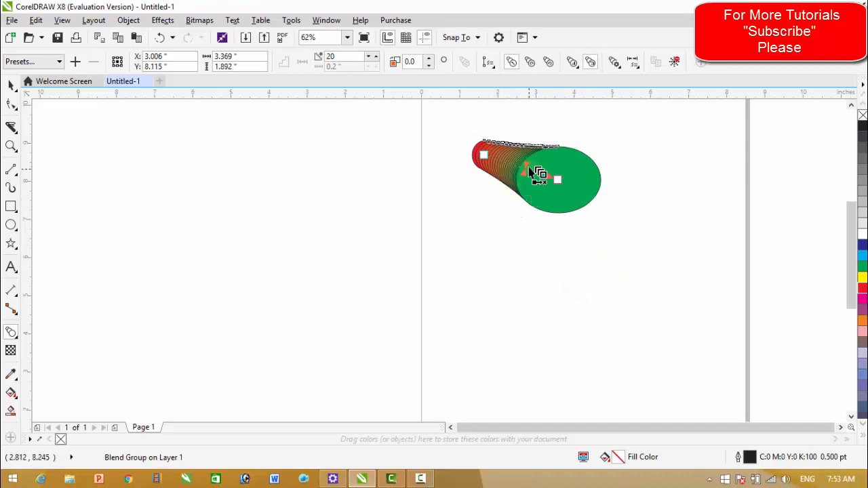
{"action": "left_click_drag", "start_coordinate": [531, 179], "coordinate": [566, 189]}
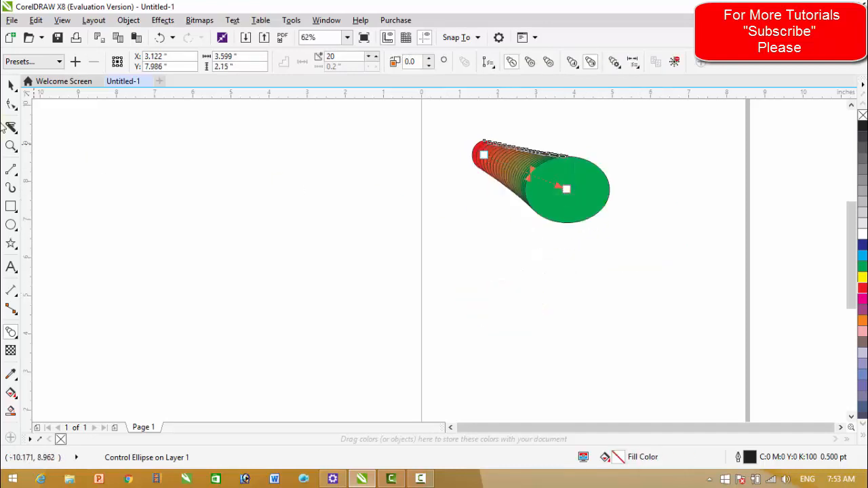
Delete the blended ellipses and draw a rectangle about 4.95 by 3 inches in the upper half of the page
{"action": "left_click", "coordinate": [10, 85]}
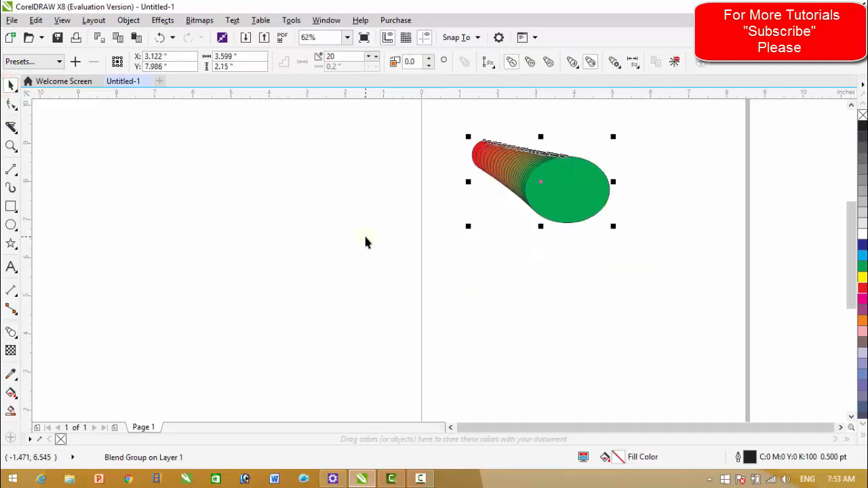
{"action": "key", "text": "Delete"}
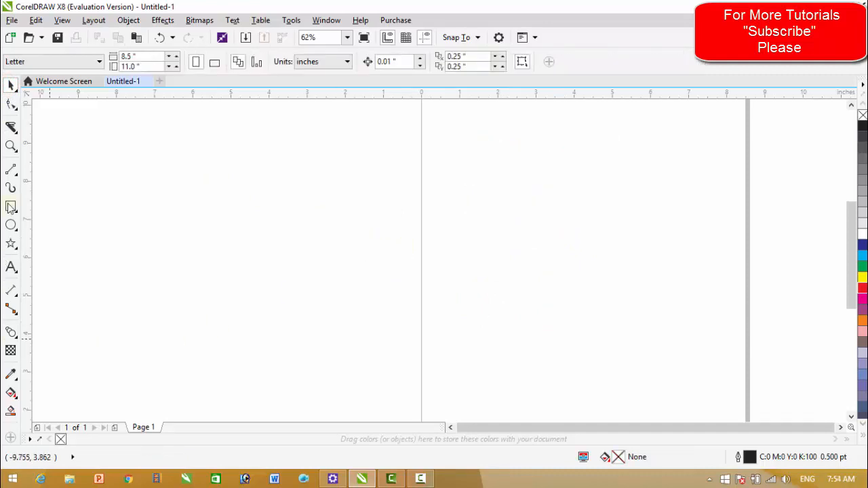
{"action": "left_click", "coordinate": [10, 207]}
{"action": "left_click_drag", "start_coordinate": [449, 178], "coordinate": [638, 292]}
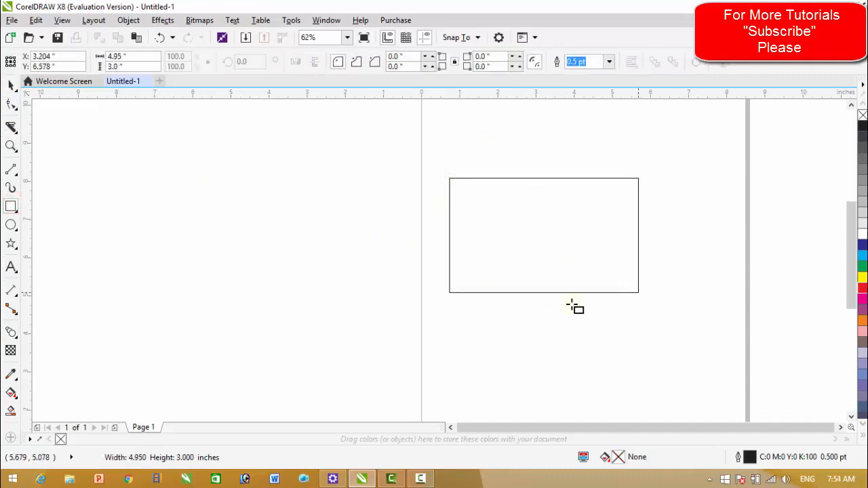
Add an inside contour to the rectangle with 9 steps and an offset of about 0.085 inches, and select the contour group
{"action": "left_click", "coordinate": [10, 335]}
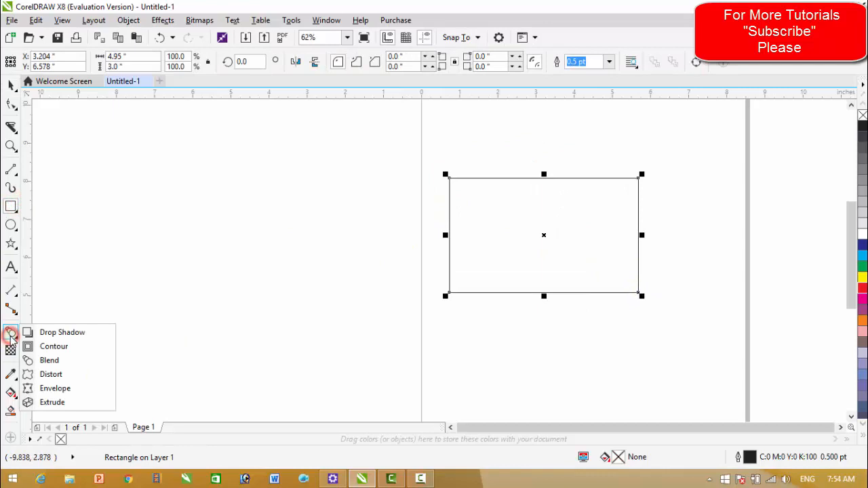
{"action": "left_click", "coordinate": [63, 350]}
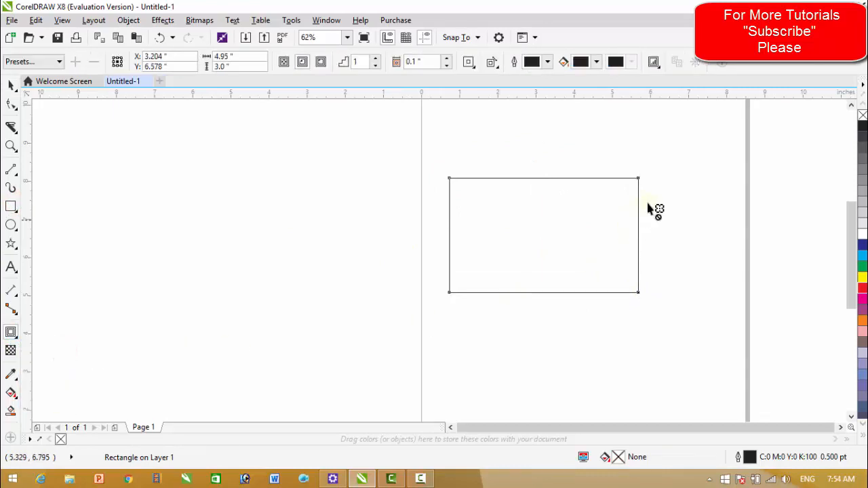
{"action": "left_click_drag", "start_coordinate": [576, 177], "coordinate": [577, 229]}
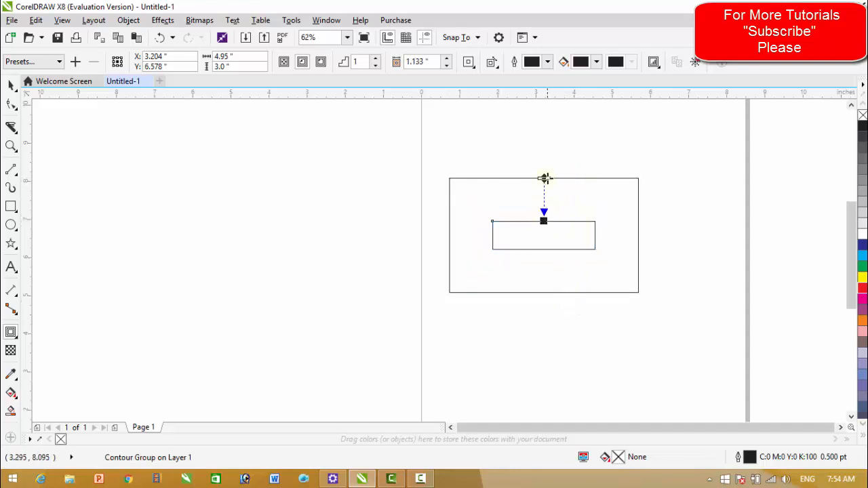
{"action": "left_click_drag", "start_coordinate": [545, 179], "coordinate": [546, 187]}
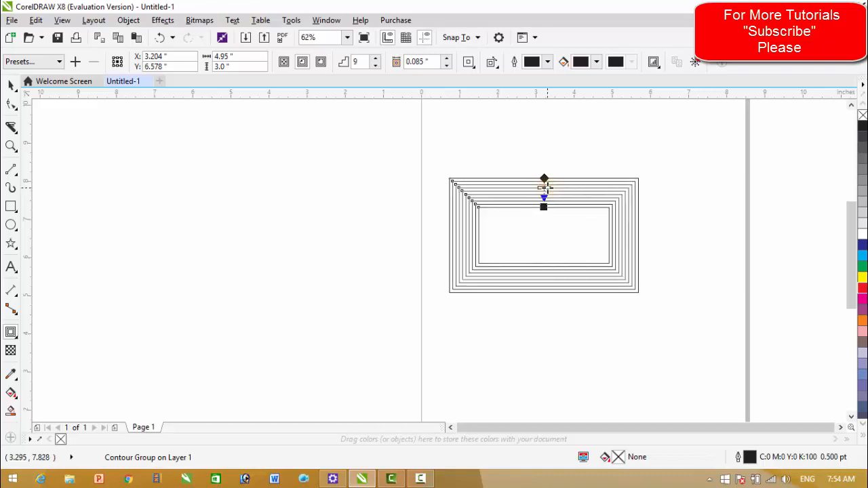
{"action": "left_click", "coordinate": [11, 85]}
{"action": "left_click", "coordinate": [590, 349]}
{"action": "left_click", "coordinate": [552, 238]}
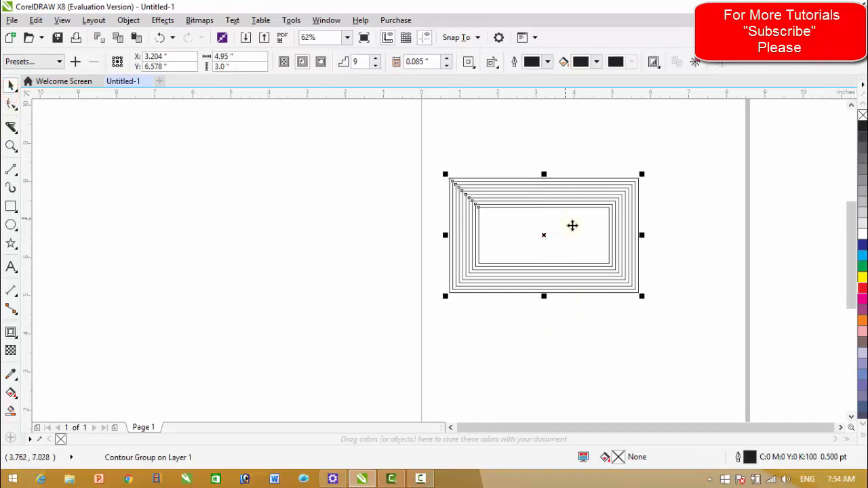
{"action": "left_click", "coordinate": [687, 218]}
{"action": "left_click", "coordinate": [559, 234]}
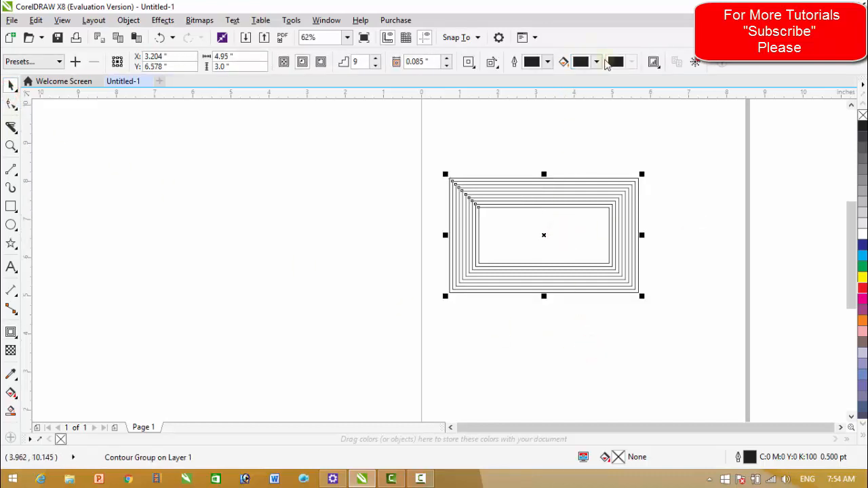
Set the contour group's fill color to a light pink from the CMYK color picker
{"action": "left_click", "coordinate": [596, 62]}
{"action": "mouse_move", "coordinate": [609, 154]}
{"action": "left_mouse_down"}
{"action": "mouse_move", "coordinate": [612, 180]}
{"action": "mouse_move", "coordinate": [596, 169]}
{"action": "mouse_move", "coordinate": [600, 183]}
{"action": "left_mouse_up"}
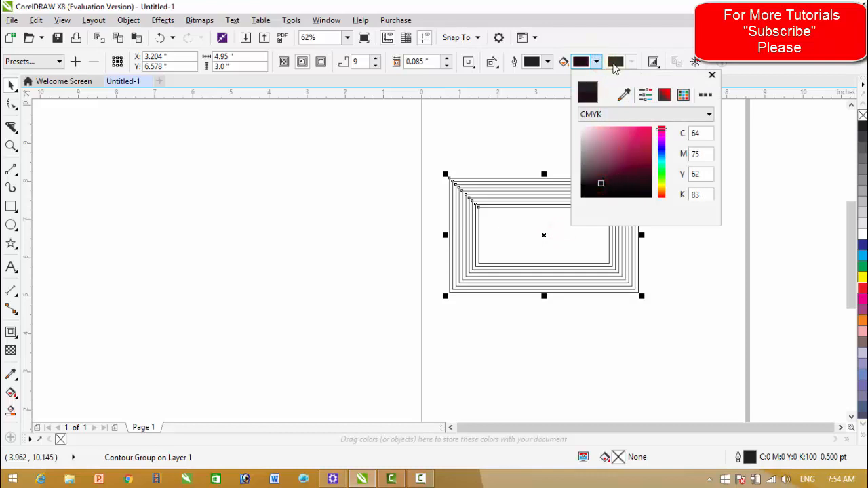
{"action": "left_click", "coordinate": [602, 138]}
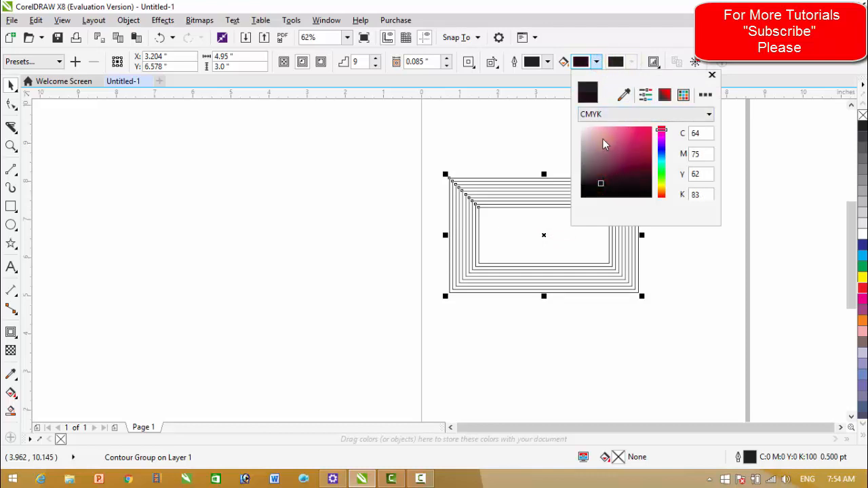
{"action": "left_click", "coordinate": [630, 63]}
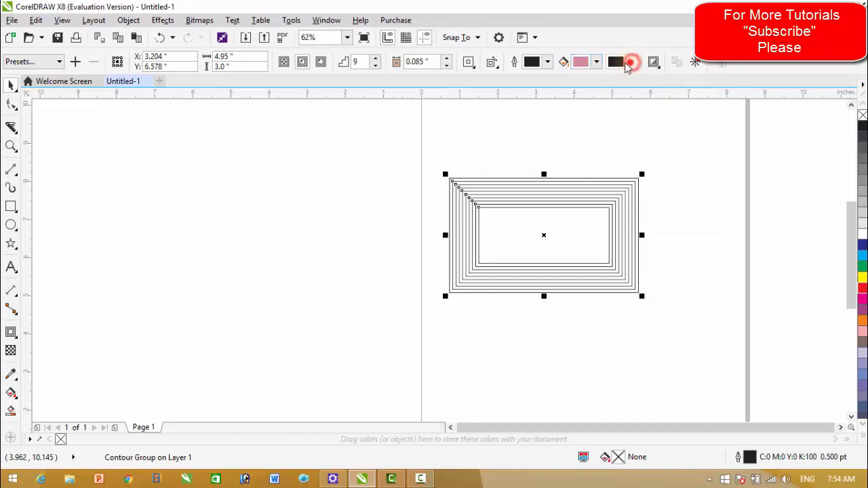
Set the contour group's outline color to a light pink and deselect the group
{"action": "left_click", "coordinate": [548, 61]}
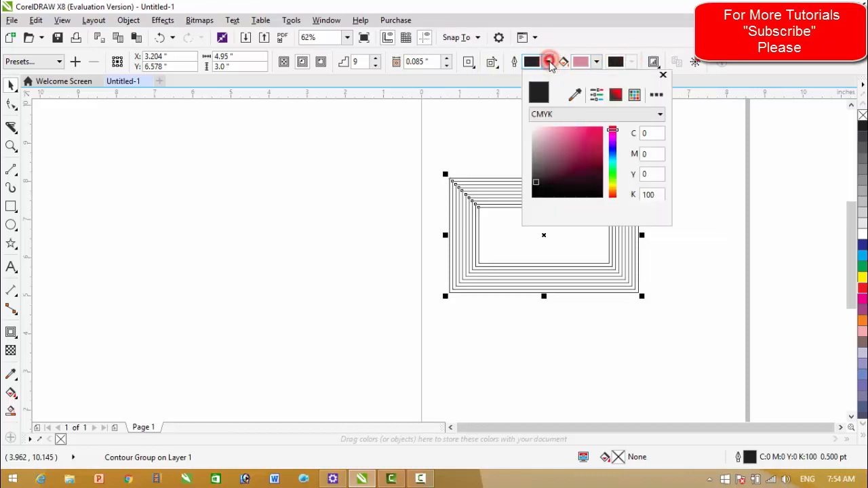
{"action": "left_click", "coordinate": [558, 135]}
{"action": "left_click", "coordinate": [618, 328]}
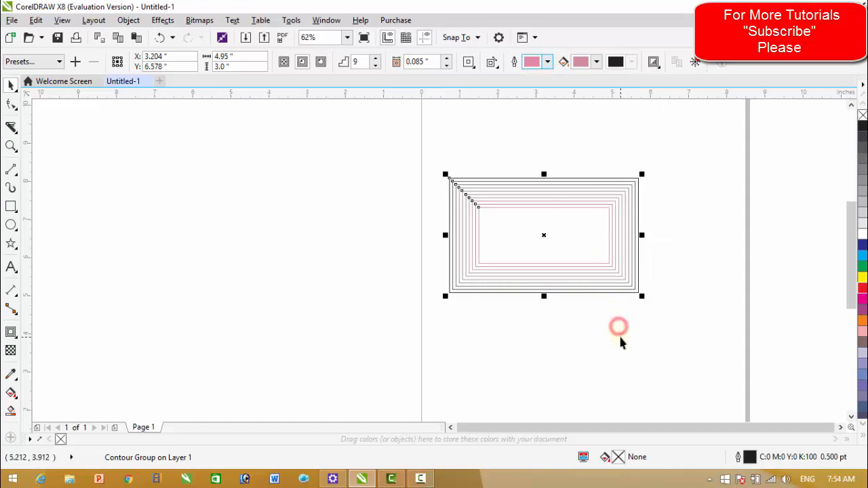
{"action": "left_click", "coordinate": [526, 372]}
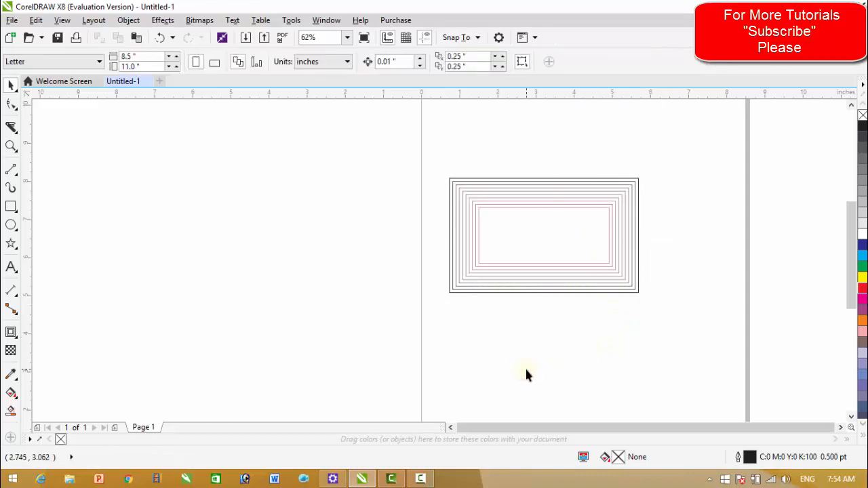